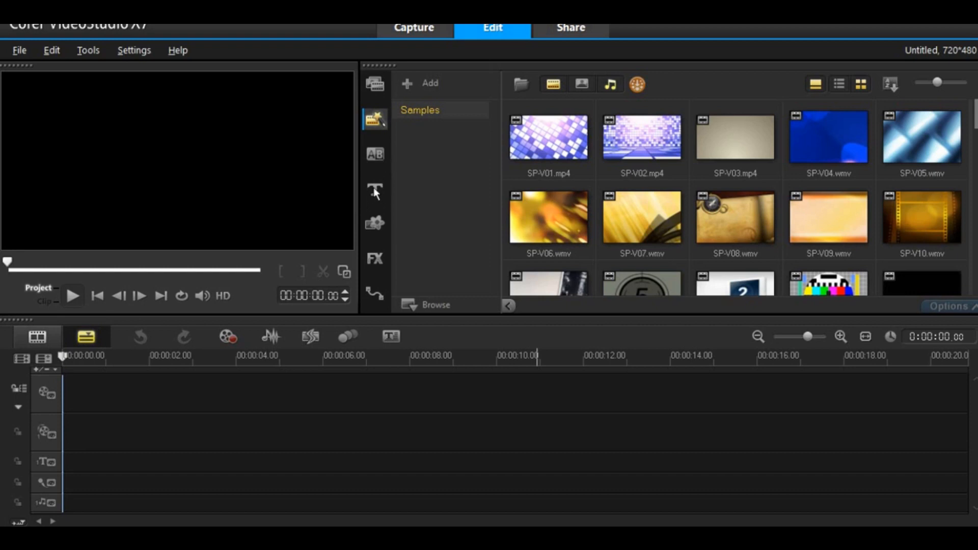
Step: Look through the instant project templates, graphics and video filters, and return to the media library
click(375, 224)
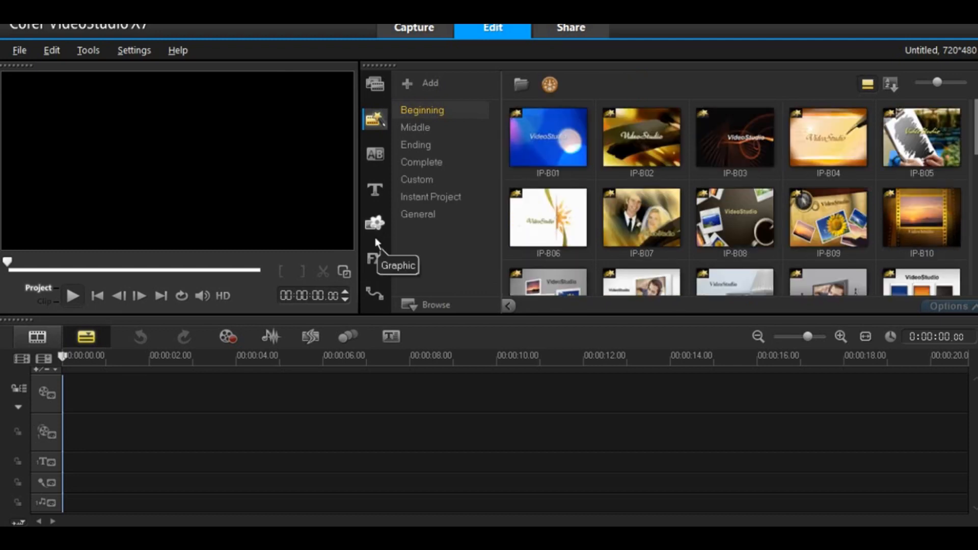
click(374, 230)
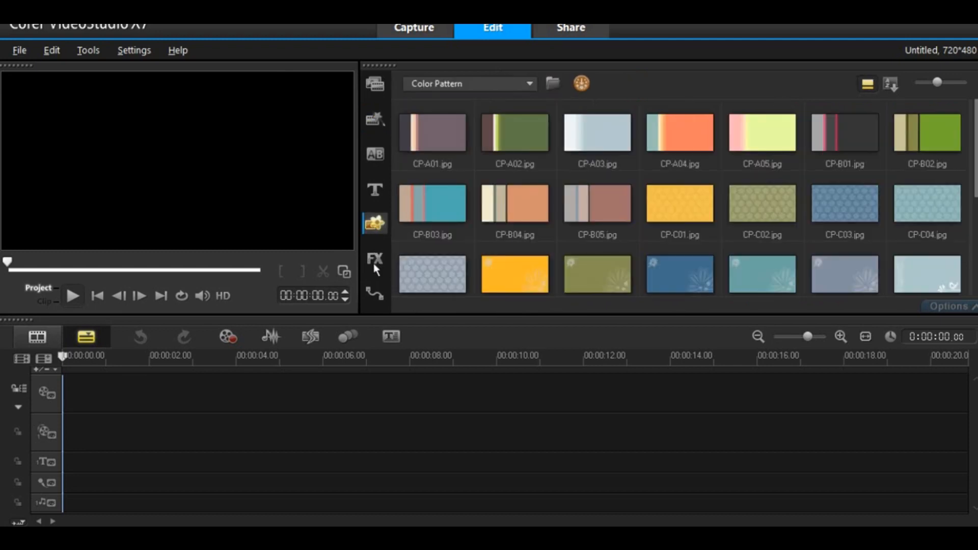
click(376, 259)
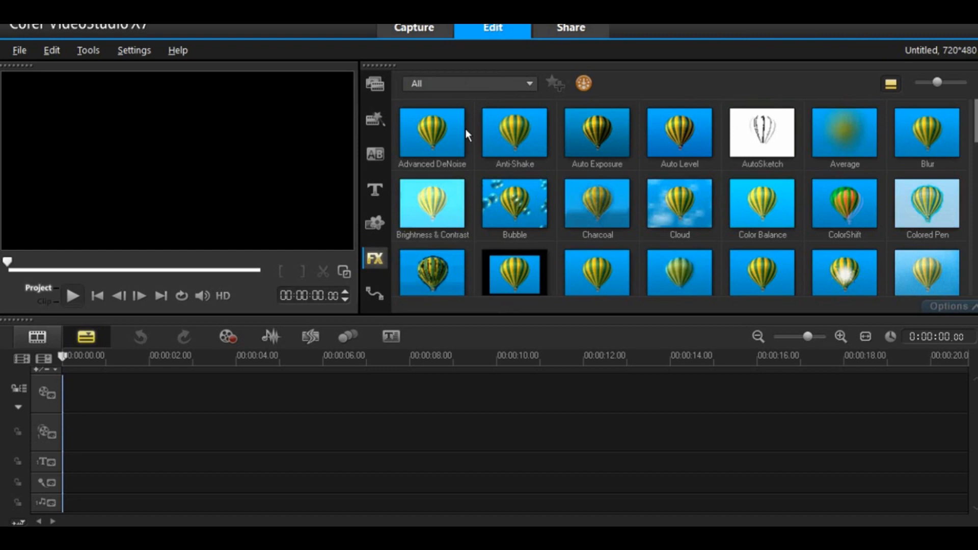
click(368, 86)
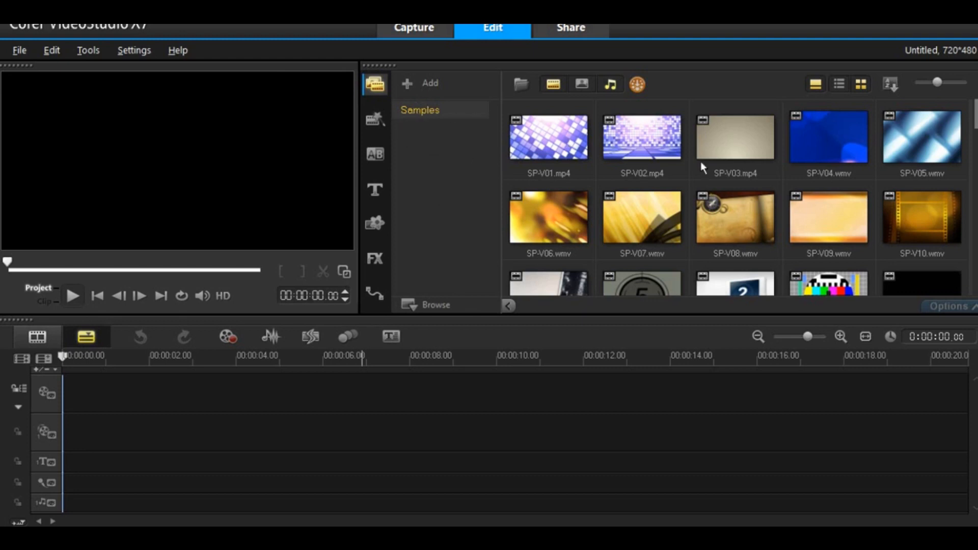
Step: Look through the sample videos, hide them, and browse the audio samples
mouse_move(973, 111)
mouse_down()
mouse_move(965, 234)
mouse_move(974, 102)
mouse_up()
scroll(907, 143, down, 3)
scroll(894, 181, up, 2)
click(554, 84)
click(611, 85)
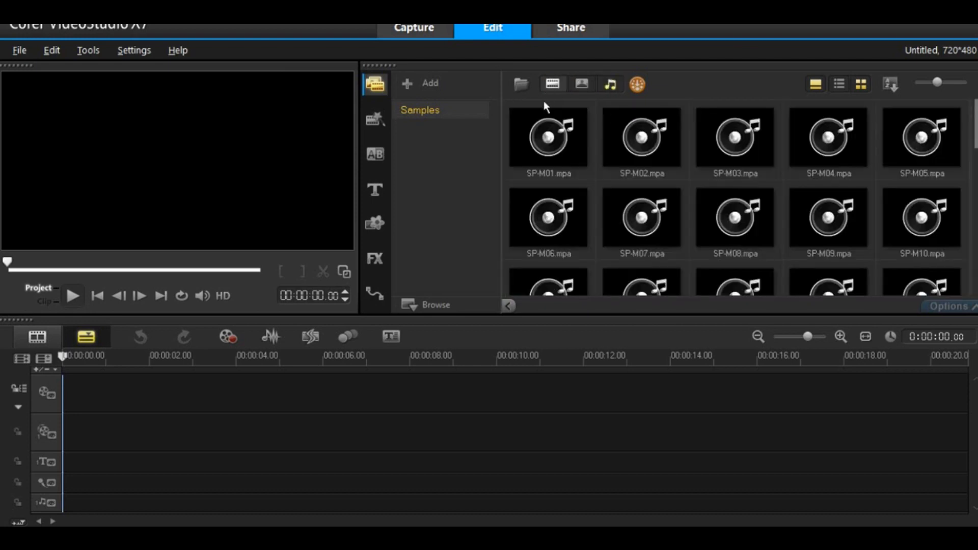
scroll(756, 170, down, 4)
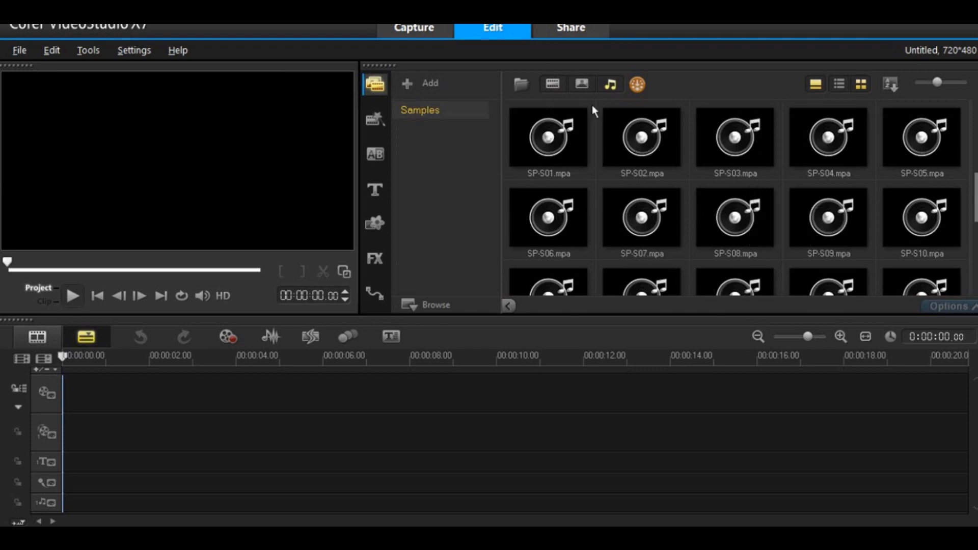
Step: Filter the media library to show only photos and look through the sample images
click(607, 85)
click(582, 84)
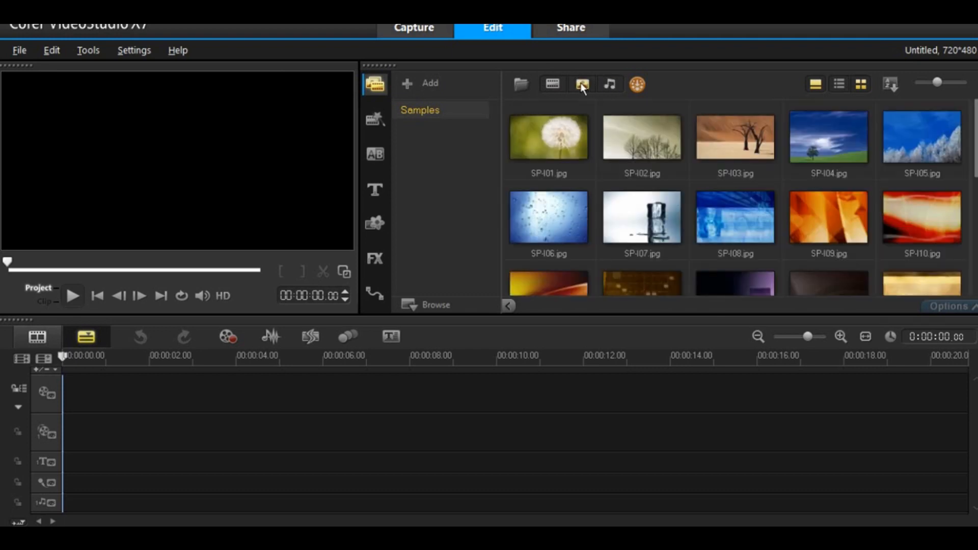
scroll(692, 197, down, 2)
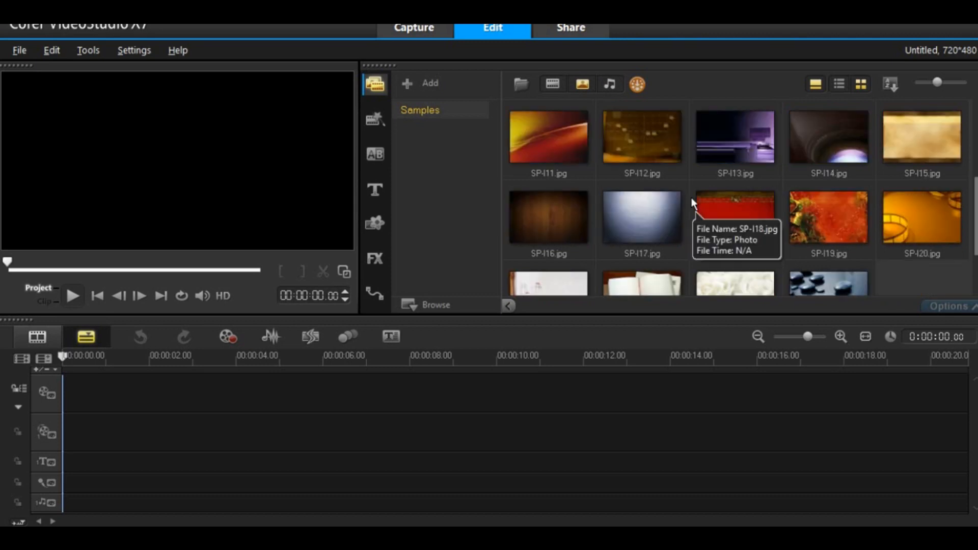
scroll(691, 198, up, 2)
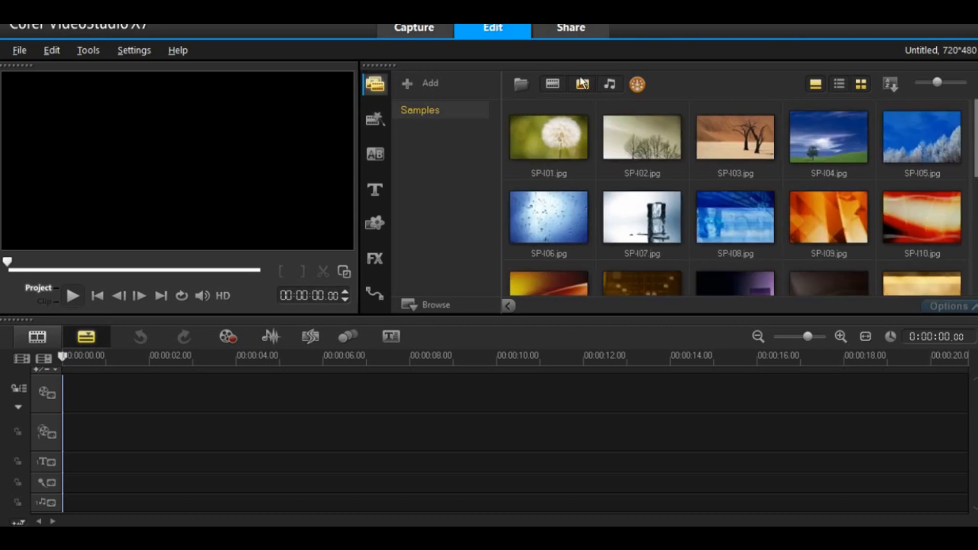
Step: Show only audio files in the media library and preview SP-M02.mpa and SP-M09.mpa
click(582, 83)
click(609, 85)
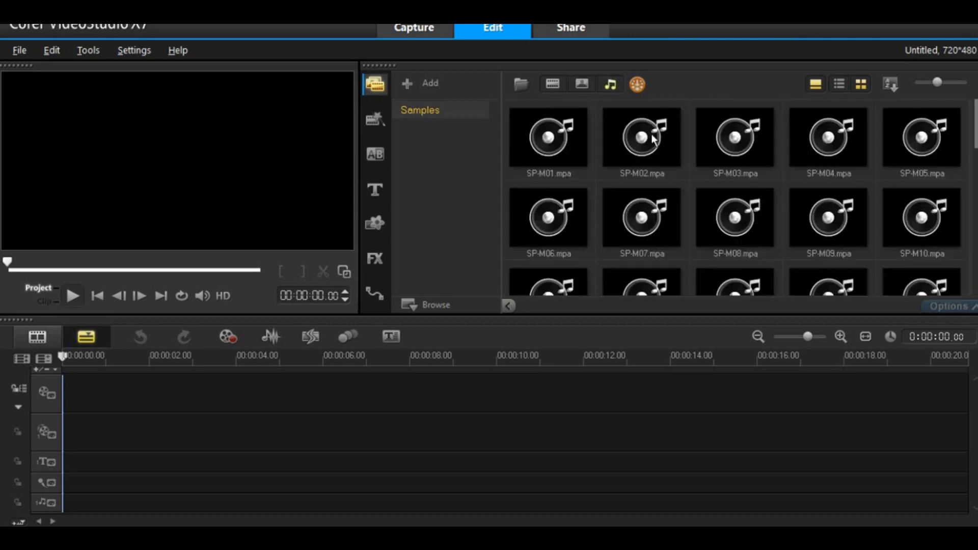
click(809, 172)
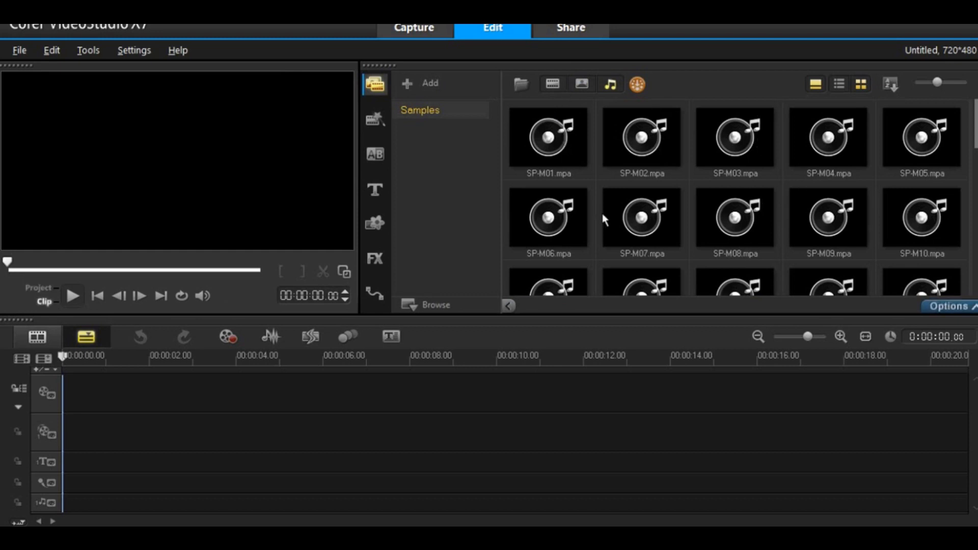
click(642, 143)
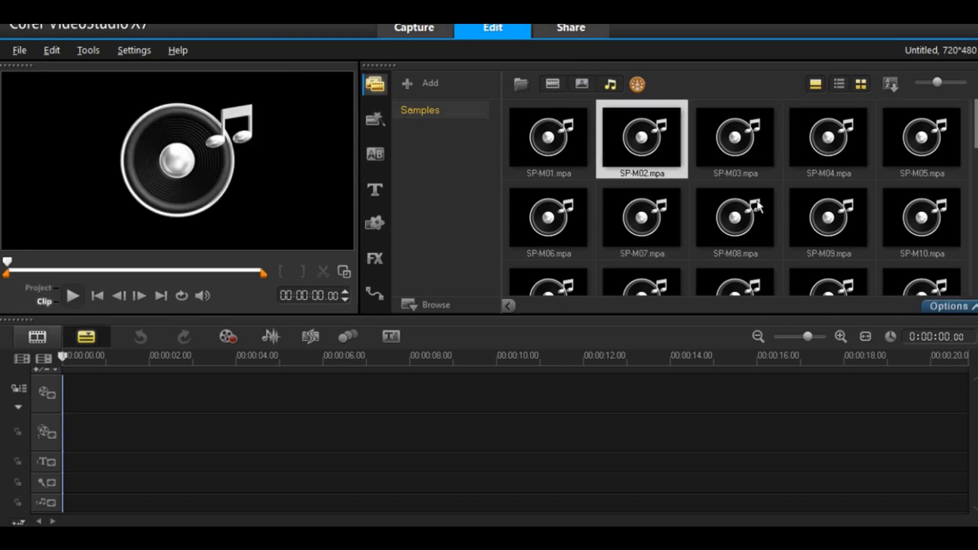
click(821, 218)
double_click(825, 216)
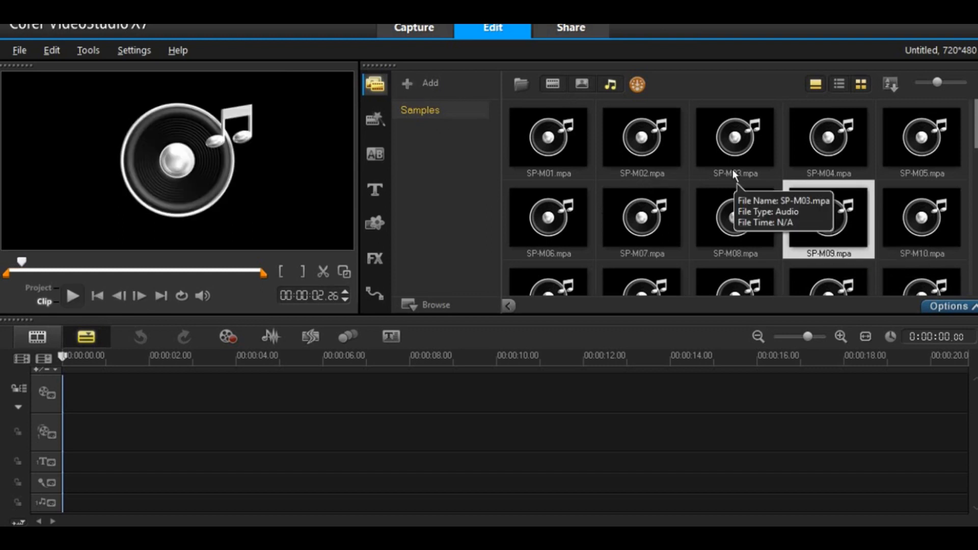
Step: Preview the audio samples SP-S03.mpa, SP-S02.mpa and SP-M11.mpa
scroll(677, 214, down, 2)
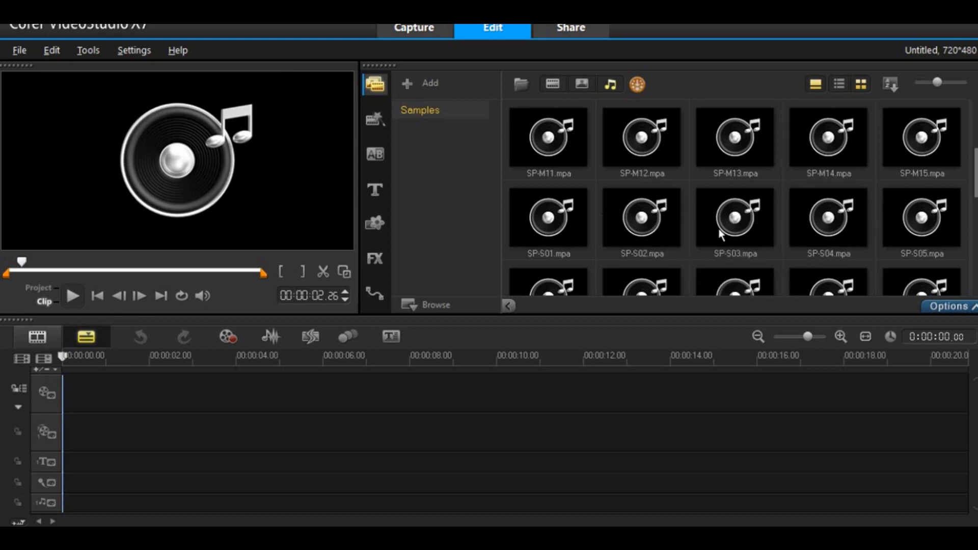
double_click(719, 231)
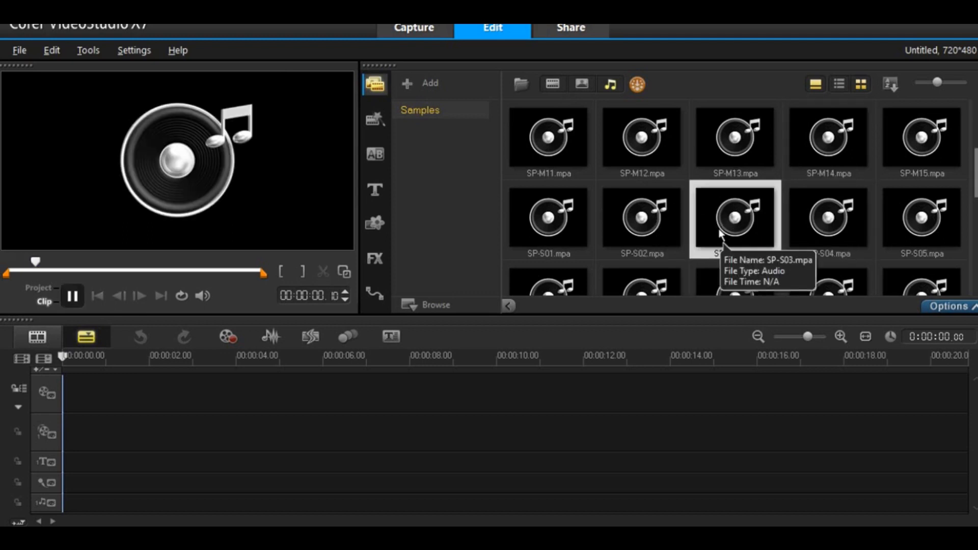
click(641, 214)
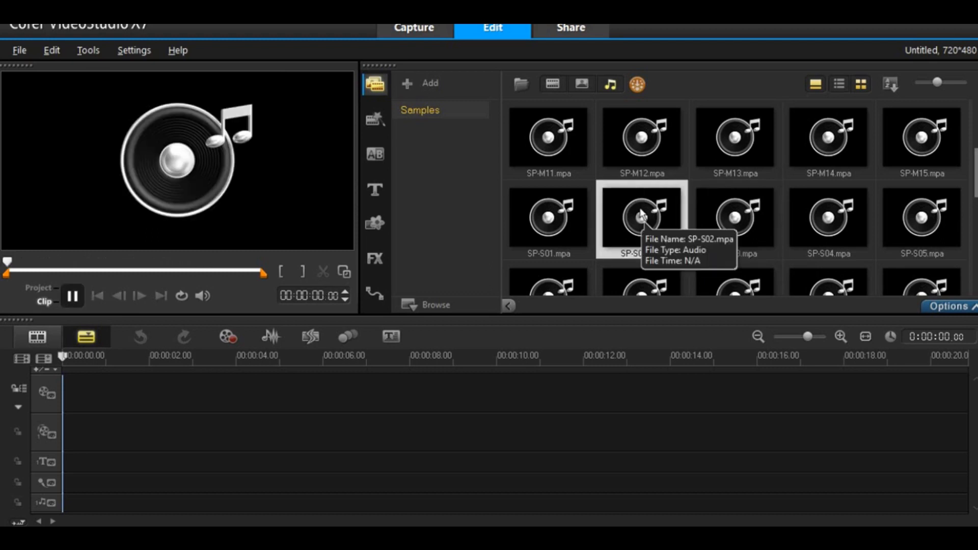
click(568, 147)
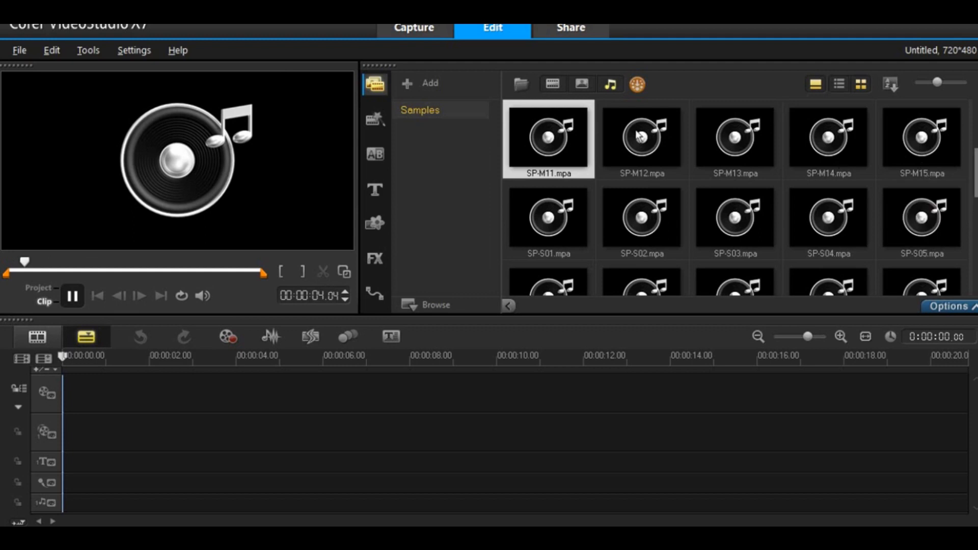
Step: Preview the music samples SP-M01.mpa, SP-M02.mpa and SP-M03.mpa, and clear the selection
scroll(592, 131, up, 1)
scroll(560, 162, up, 1)
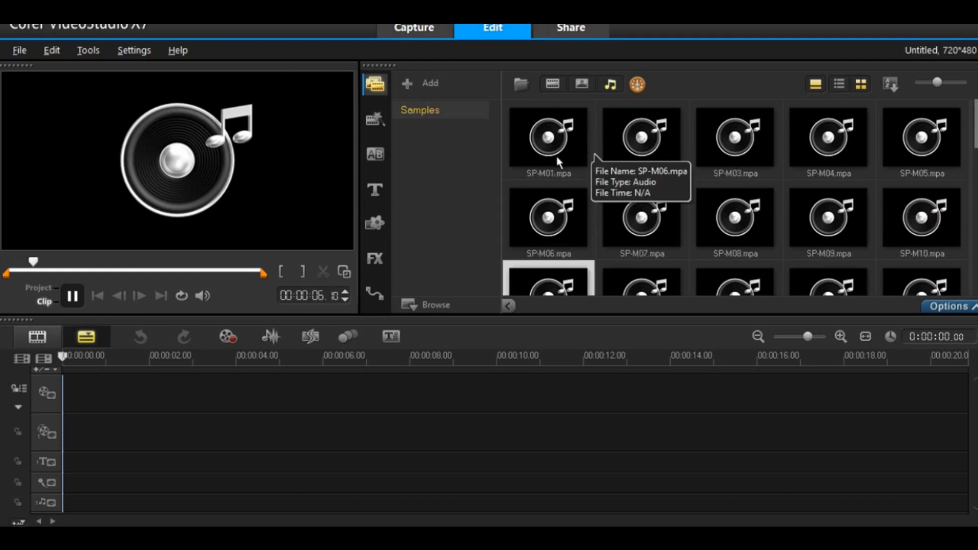
click(559, 162)
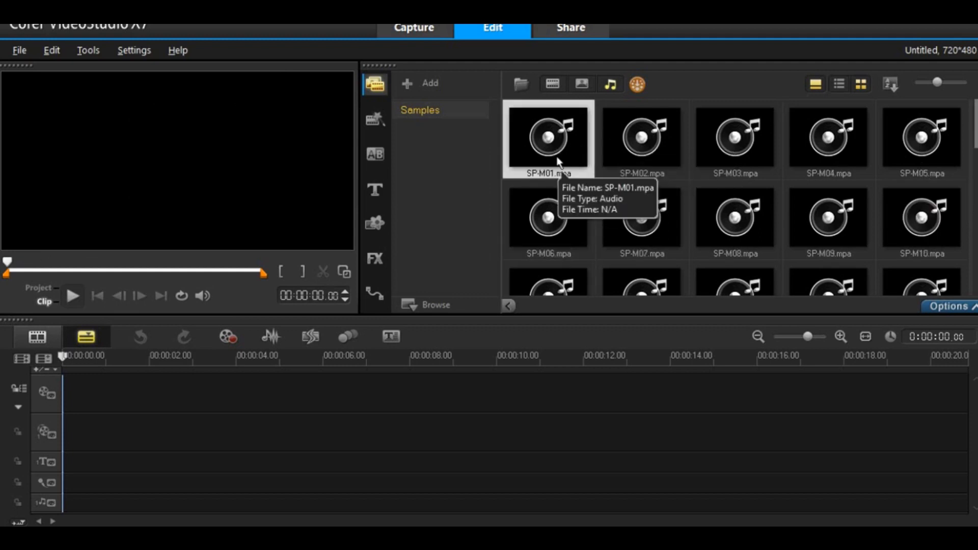
click(626, 144)
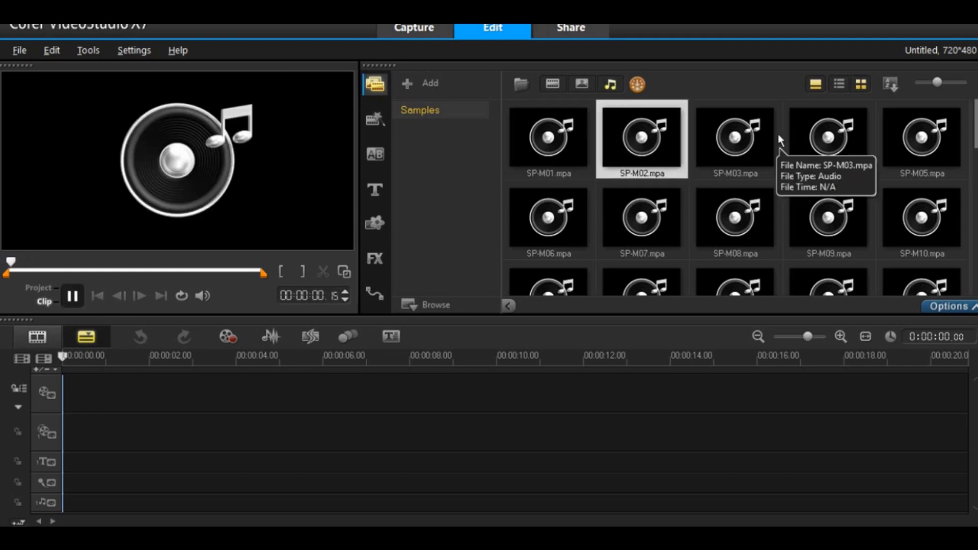
click(760, 130)
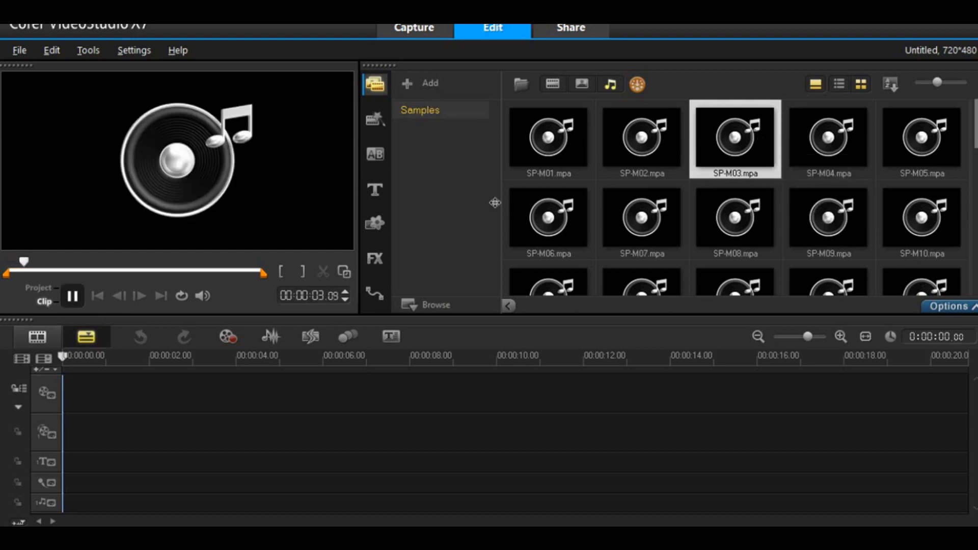
click(452, 145)
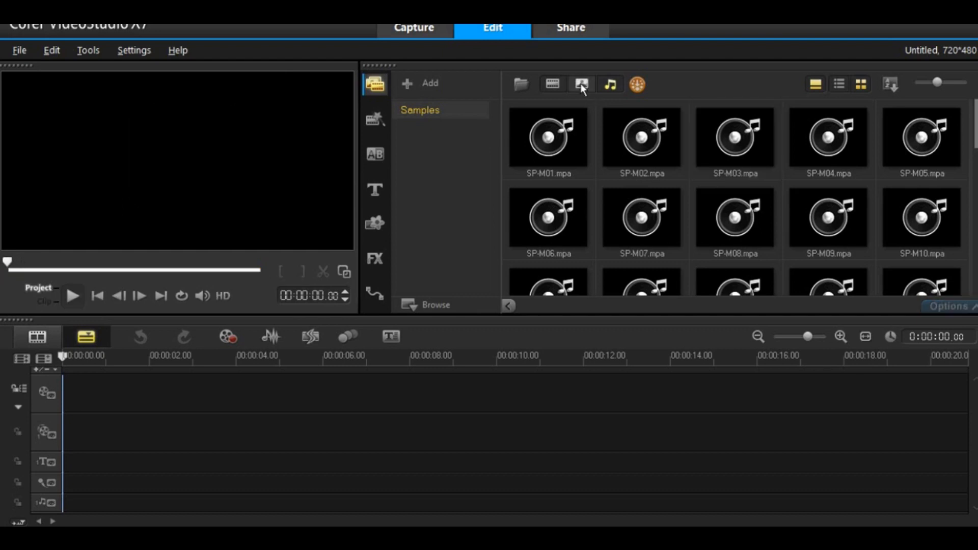
Step: Show the sample videos in the media library again and preview SP-V02.mp4 and SP-V05.wmv
click(558, 84)
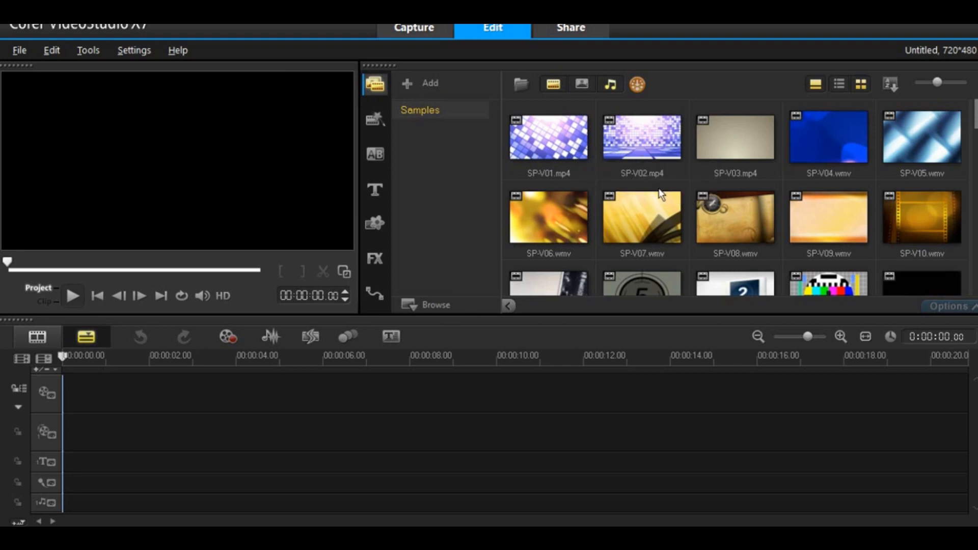
click(636, 131)
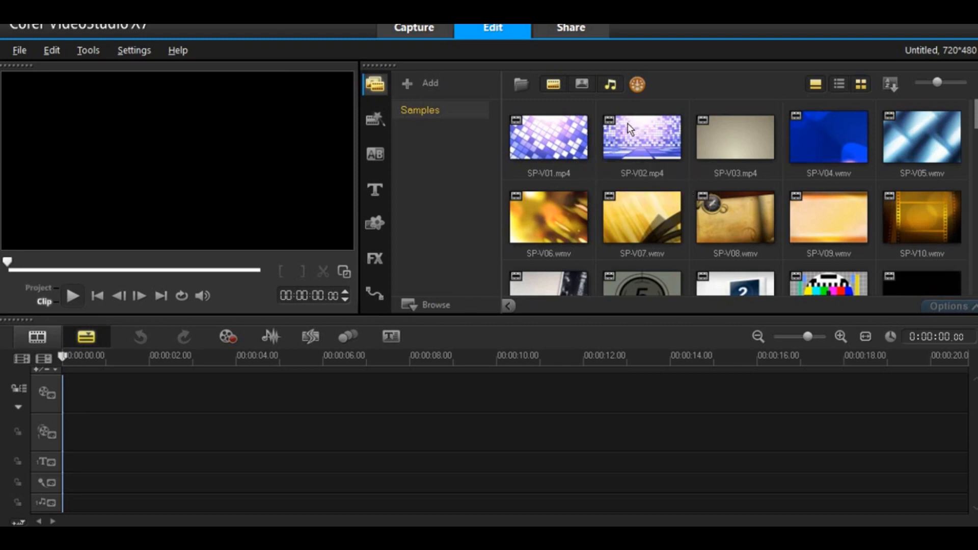
click(629, 151)
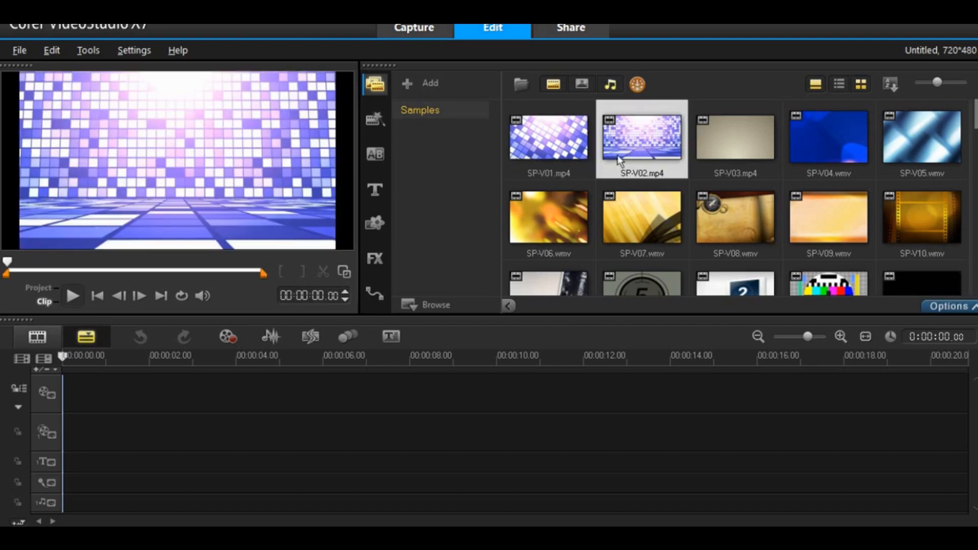
click(74, 294)
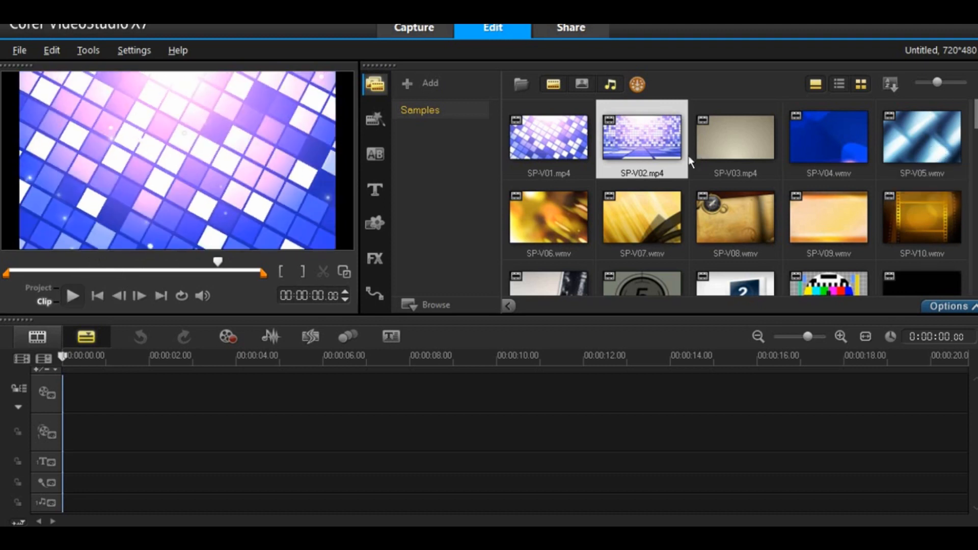
click(925, 164)
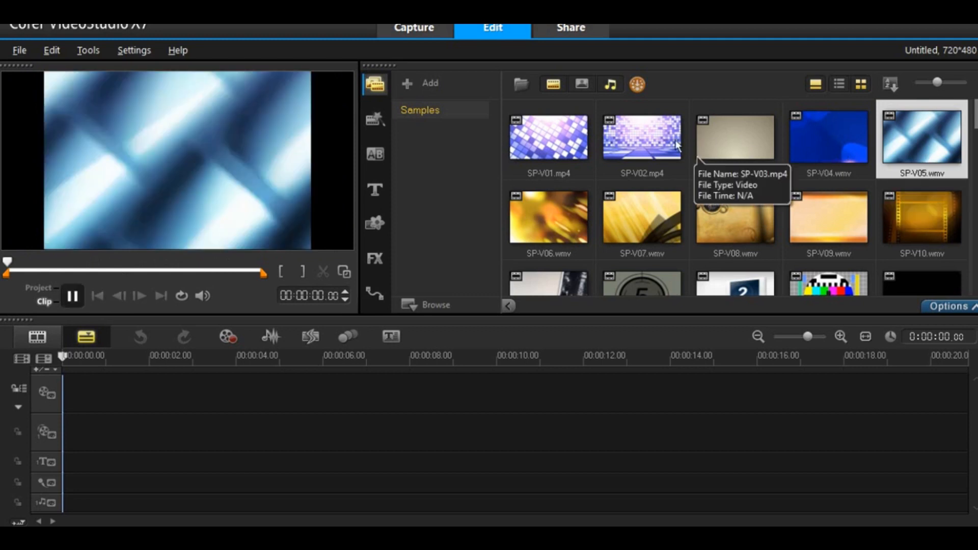
Step: Add the sample video SP-V01.mp4 from the media library to the start of the main video track
click(377, 125)
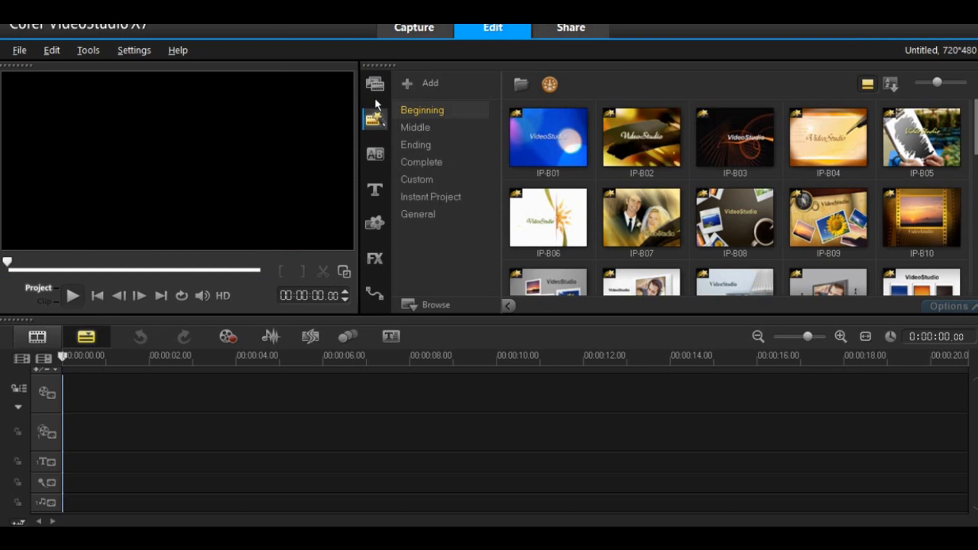
click(375, 84)
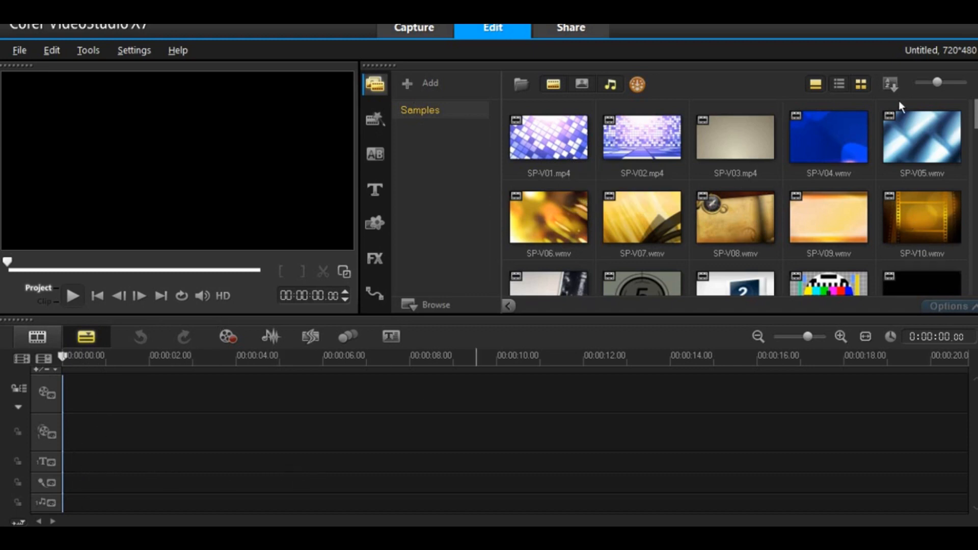
drag(975, 127, 975, 116)
click(558, 139)
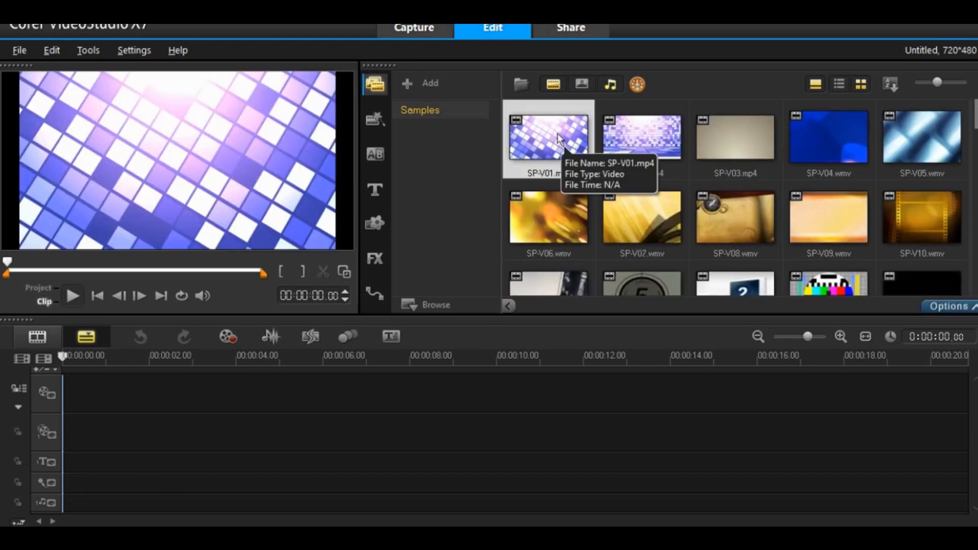
drag(567, 133, 111, 393)
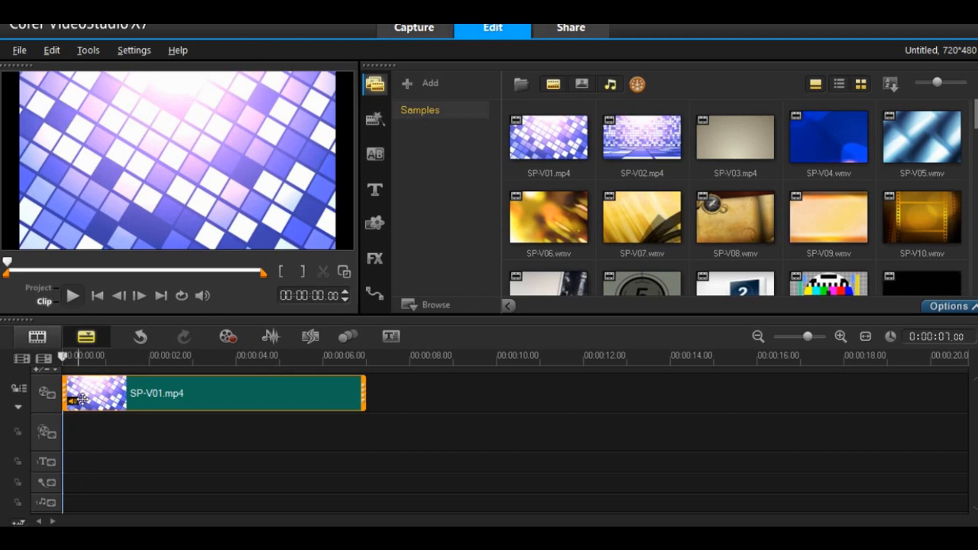
Step: Add the LOREM IPSUM title preset with the blue banner to the title track, starting at about 00:00:00.21
click(102, 473)
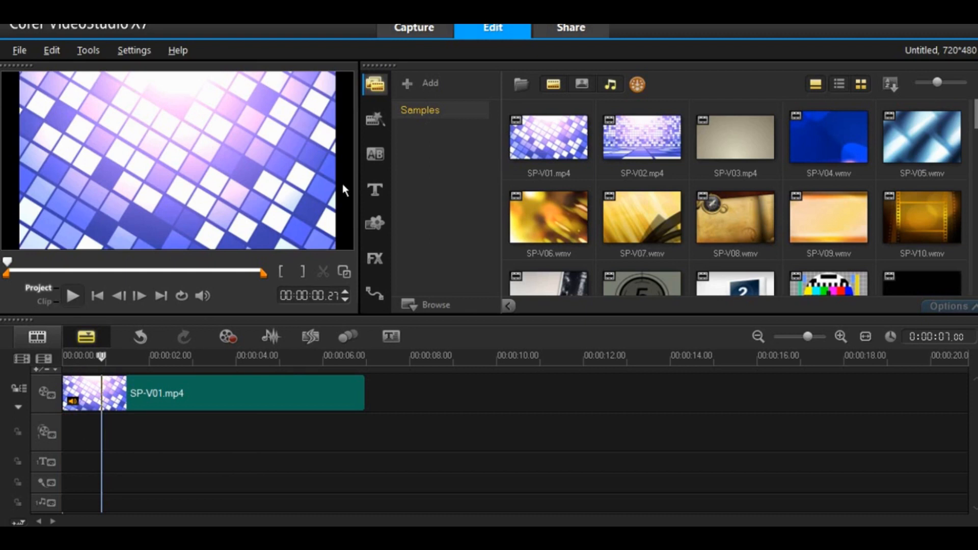
click(153, 390)
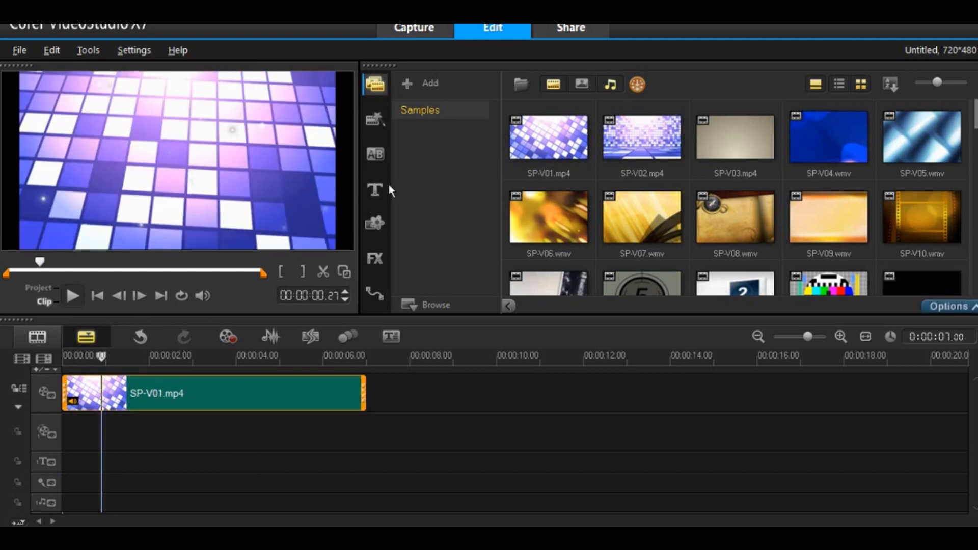
click(382, 188)
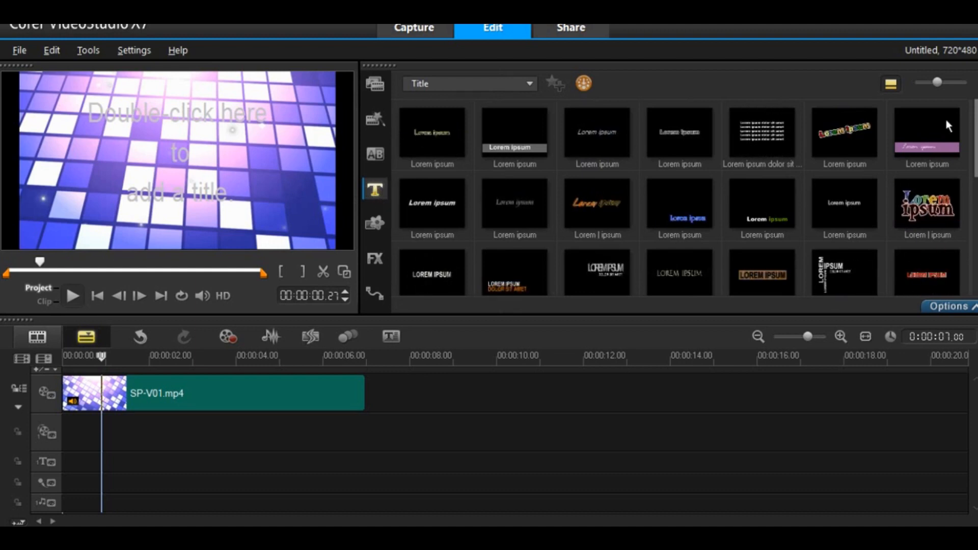
drag(973, 154, 972, 188)
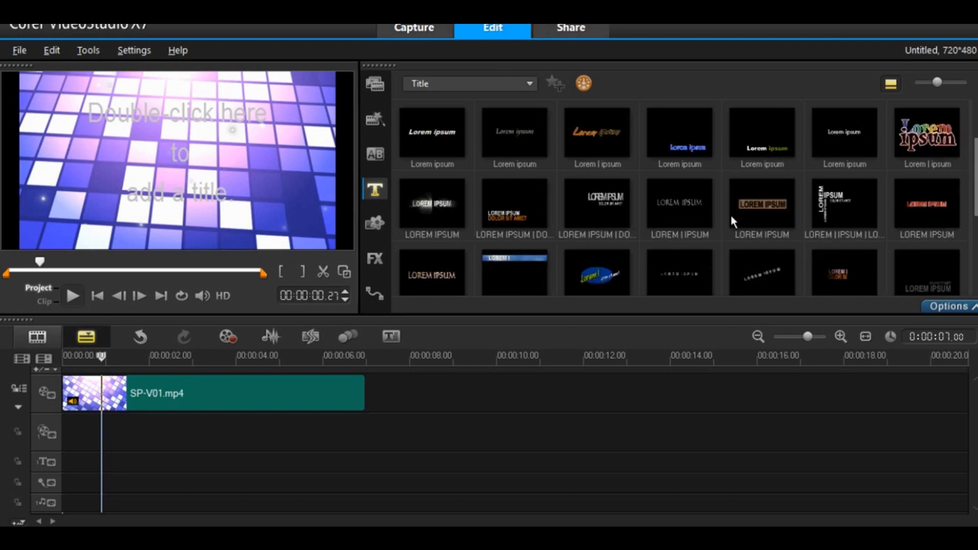
click(502, 271)
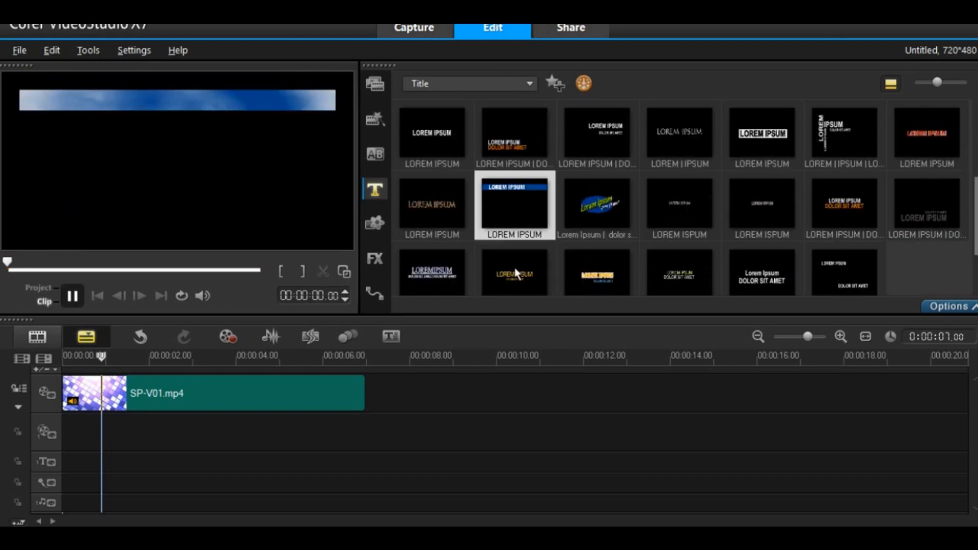
drag(518, 195, 122, 424)
drag(109, 462, 144, 466)
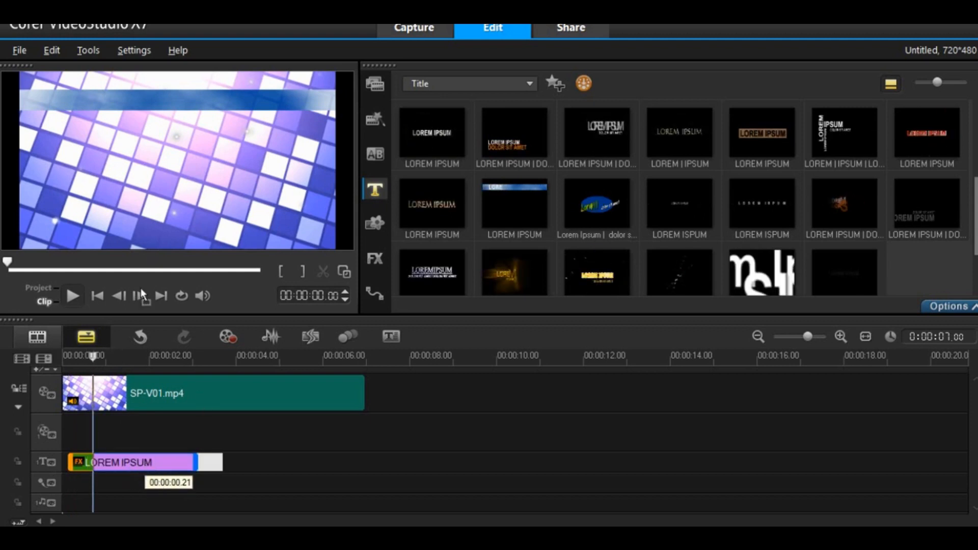
drag(110, 324, 144, 462)
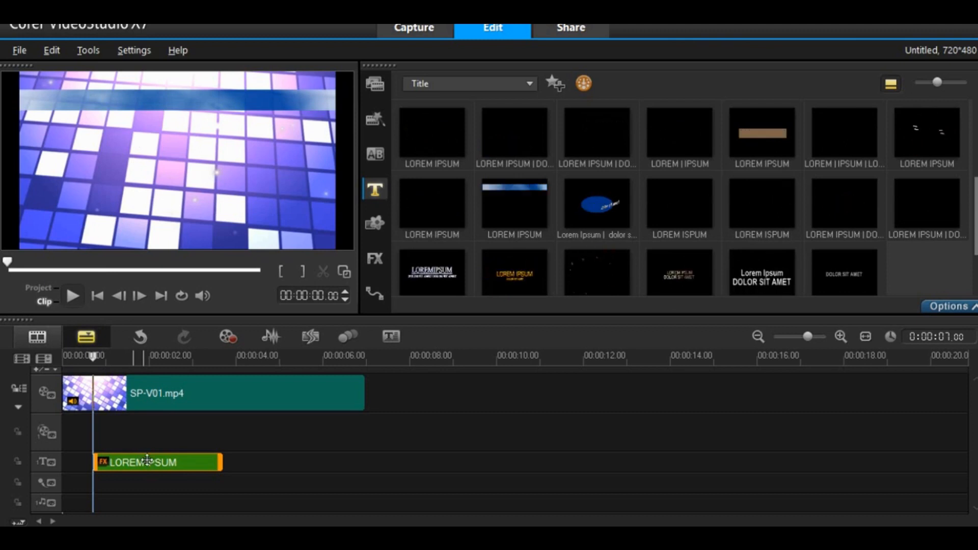
Step: Open the new title clip for editing and select its entire LOREM IPSUM placeholder text in the preview
double_click(144, 460)
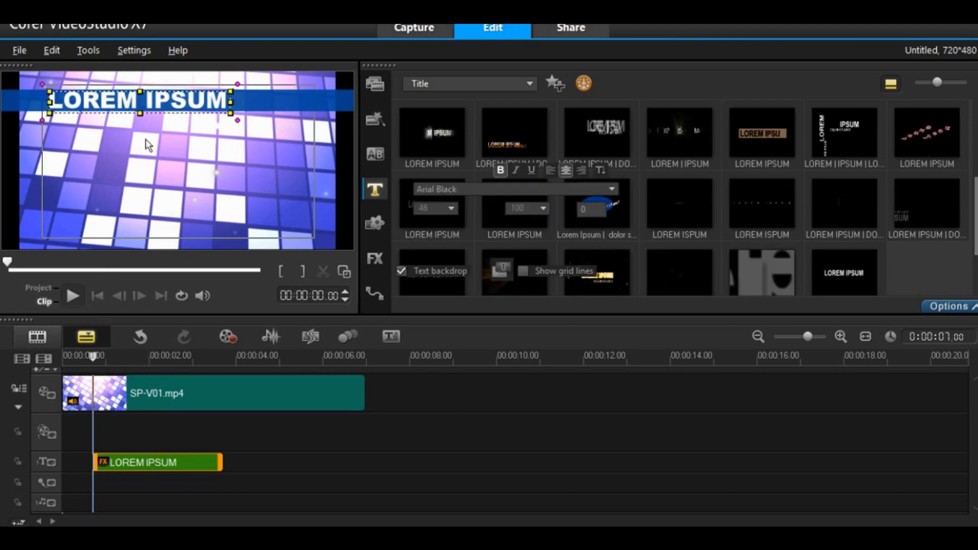
click(172, 106)
drag(59, 104, 232, 119)
text(a)
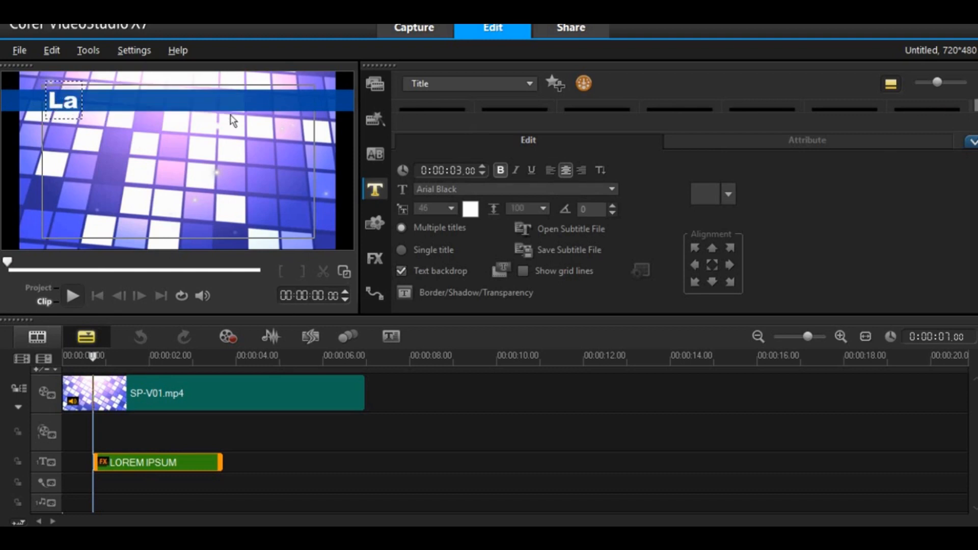
text(tihan)
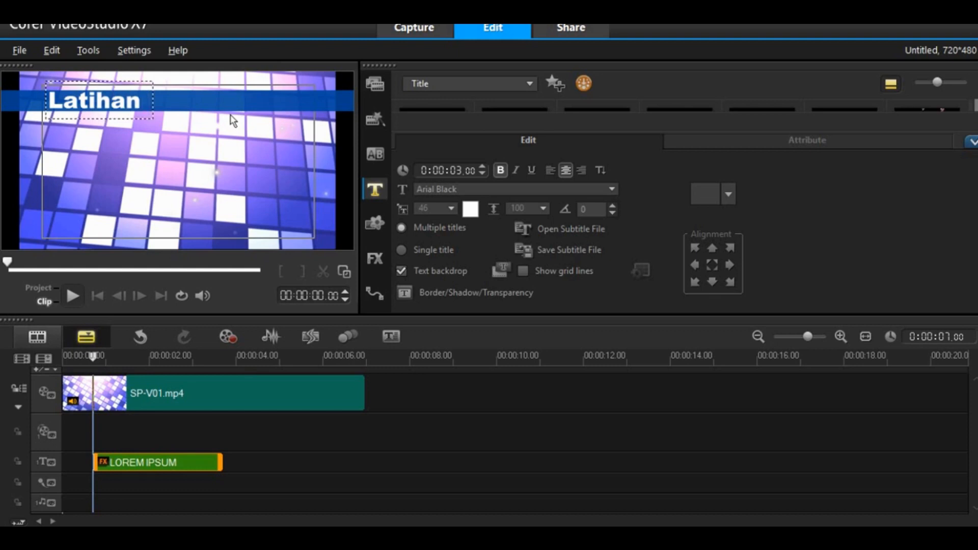
key(BackSpace)
key(BackSpace)
key(BackSpace)
key(BackSpace)
key(BackSpace)
key(BackSpace)
key(BackSpace)
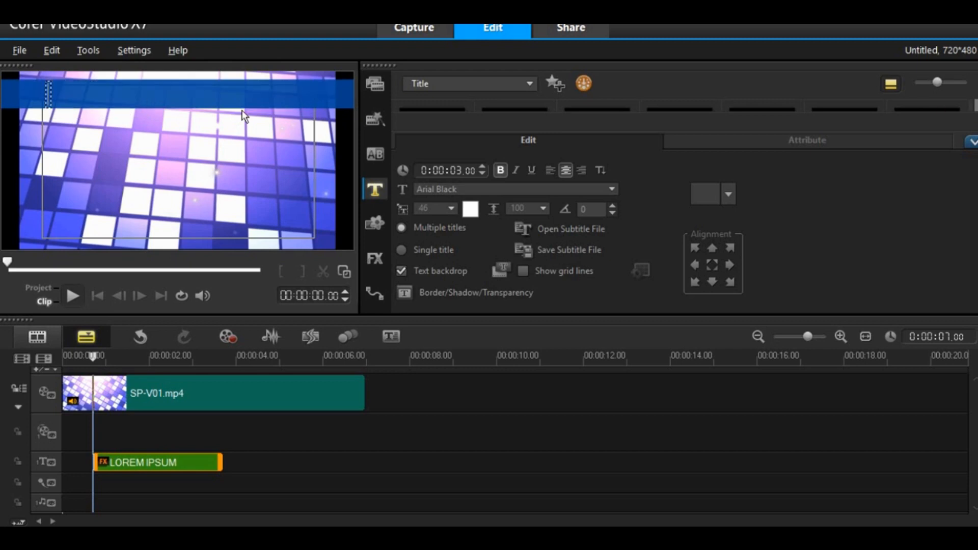
Step: Enter "Peringatan Proklamasi Kemerdekaan" as the first line of the title text
text(Peringatan Pr)
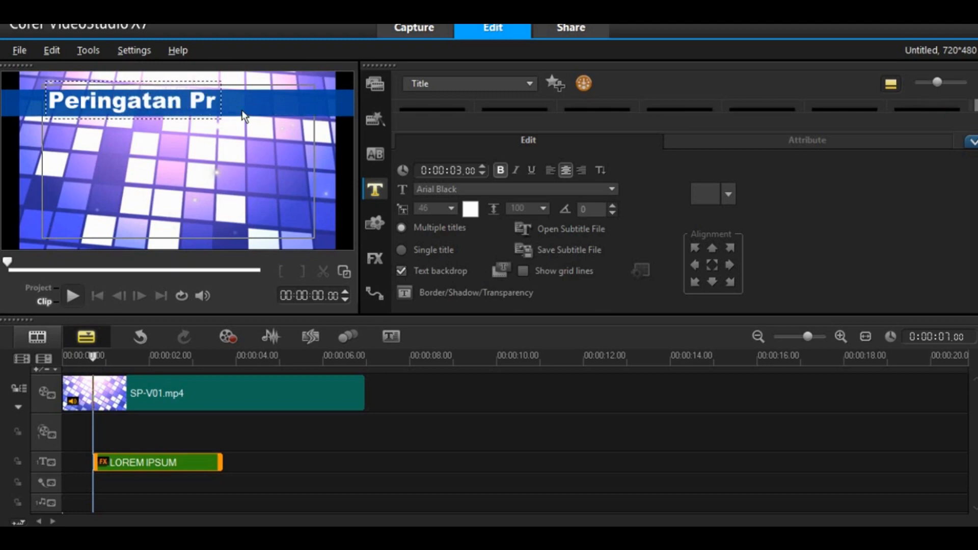
text(oklamas)
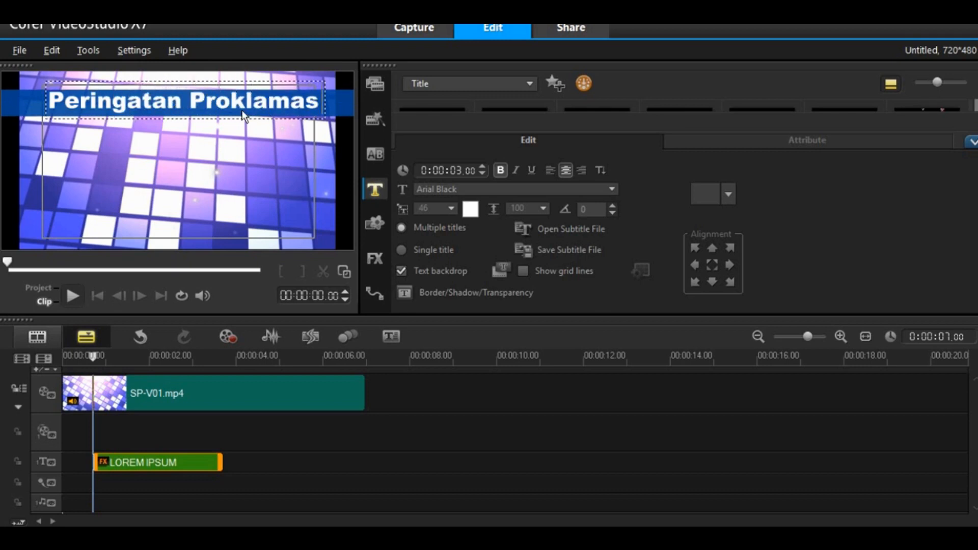
text(i17)
key(BackSpace)
key(BackSpace)
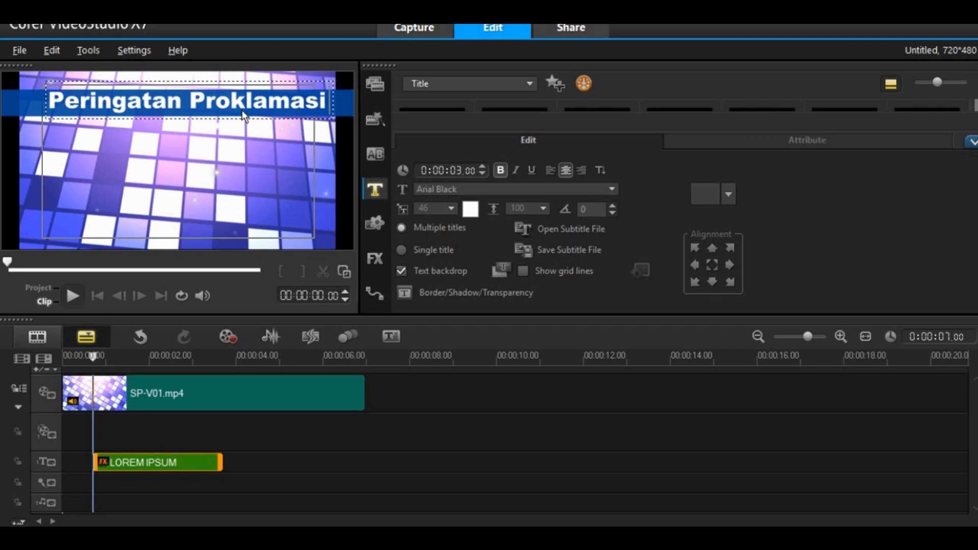
text(K)
Step: Add a second line to the title reading "RI 17 Agustus 2015"
key(Return)
text(RI)
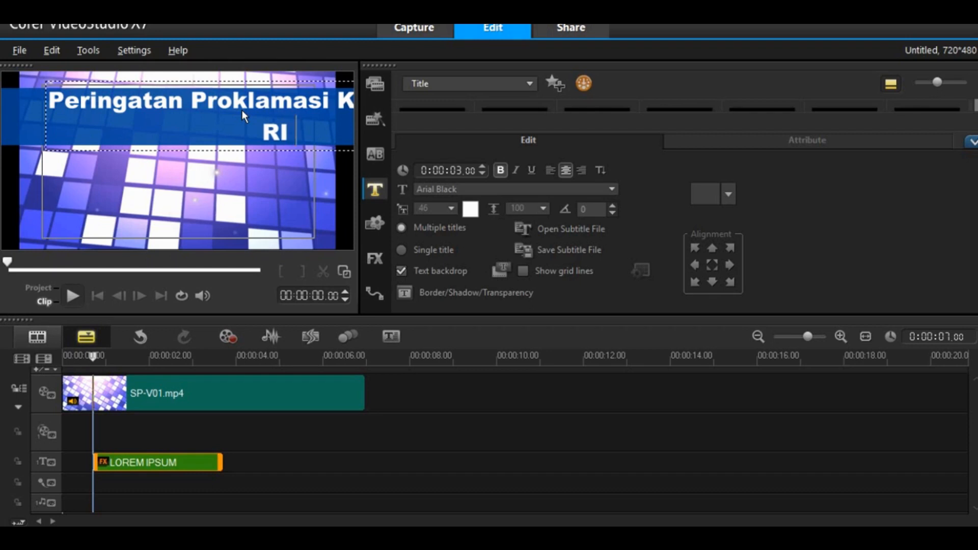
text( 17)
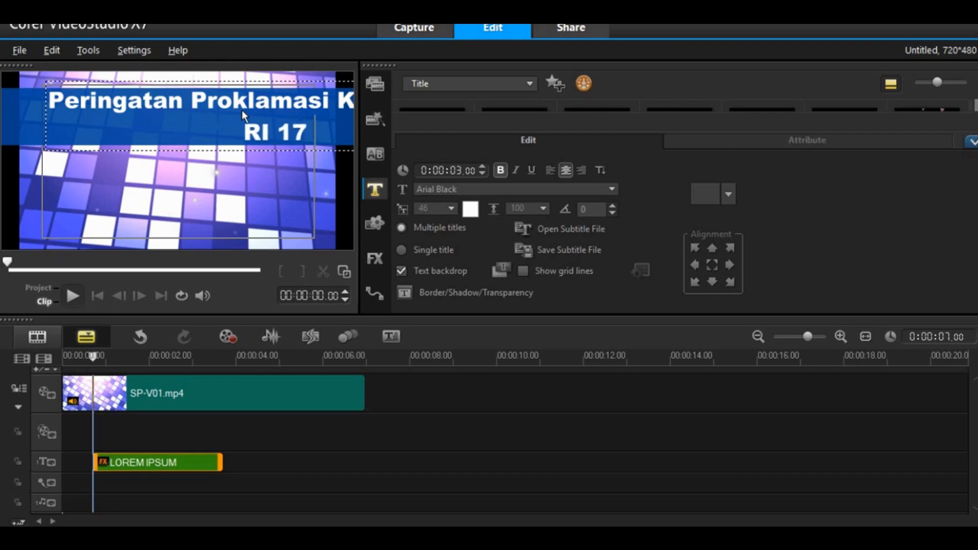
text( Agust)
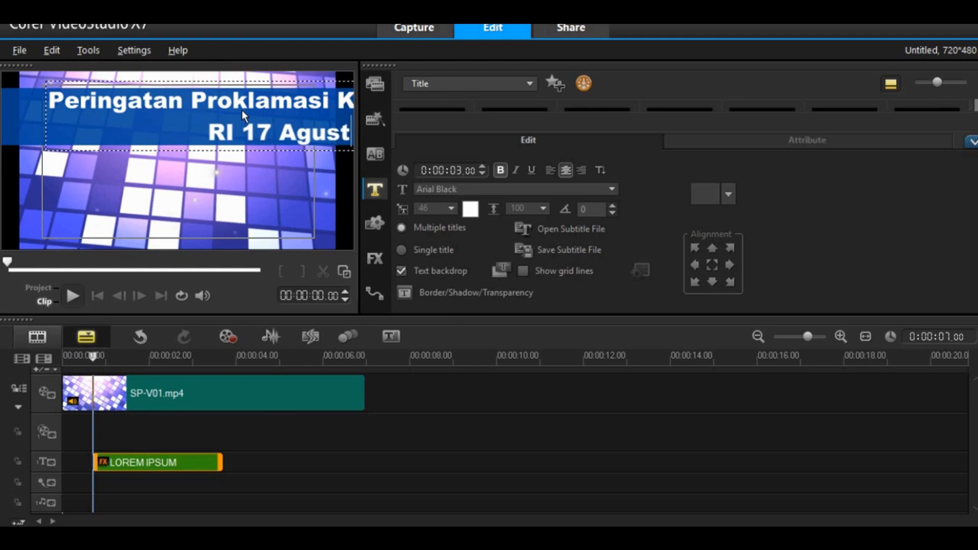
text(us)
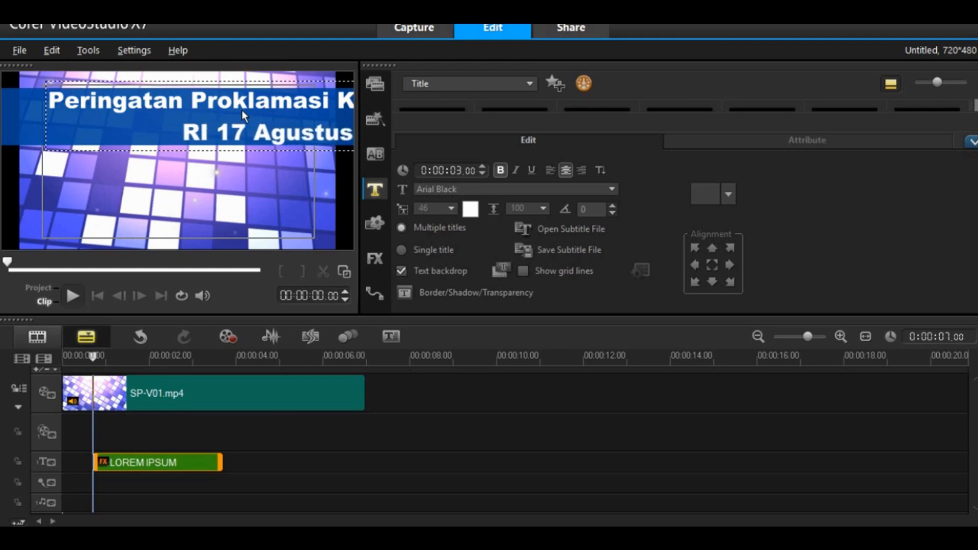
text( 2016)
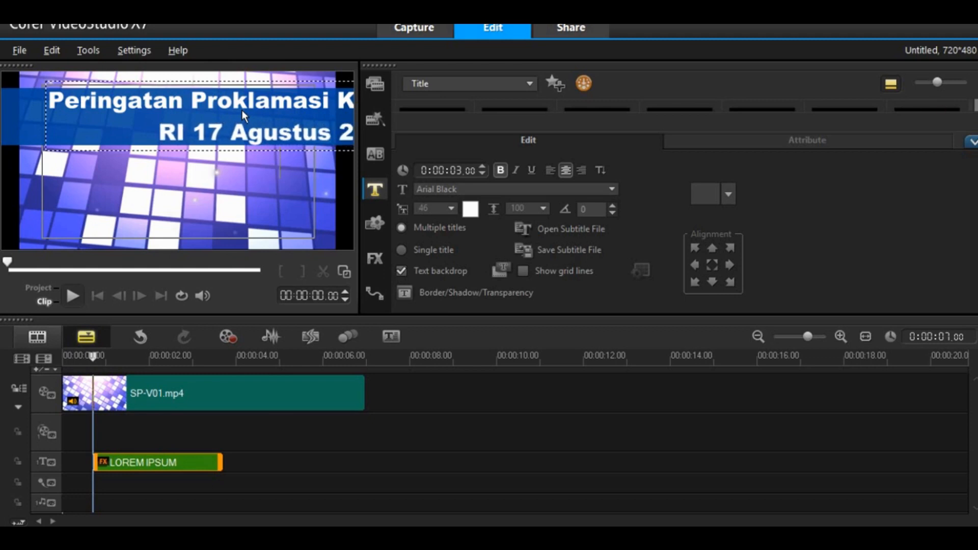
key(Return)
key(BackSpace)
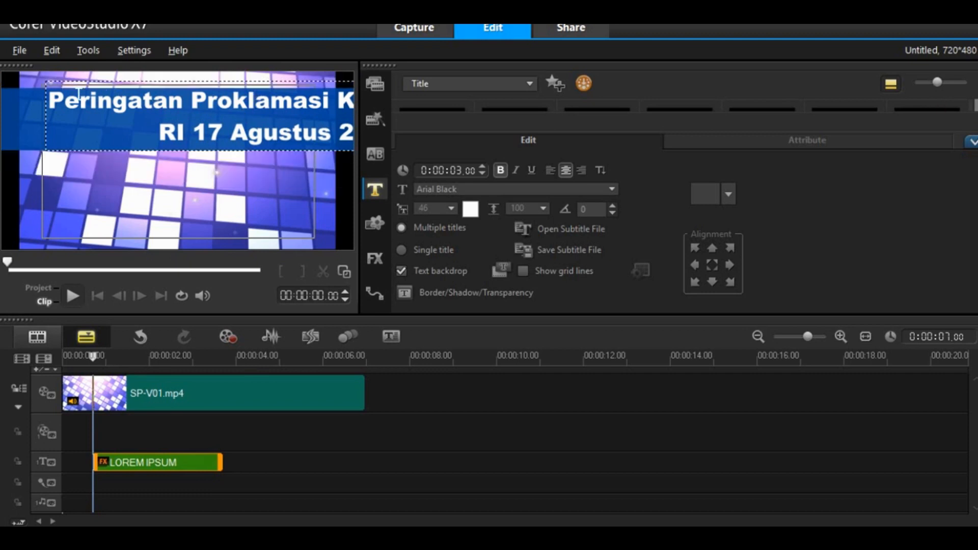
Step: Set the font size of the whole two-line title text to 29
drag(49, 99, 289, 131)
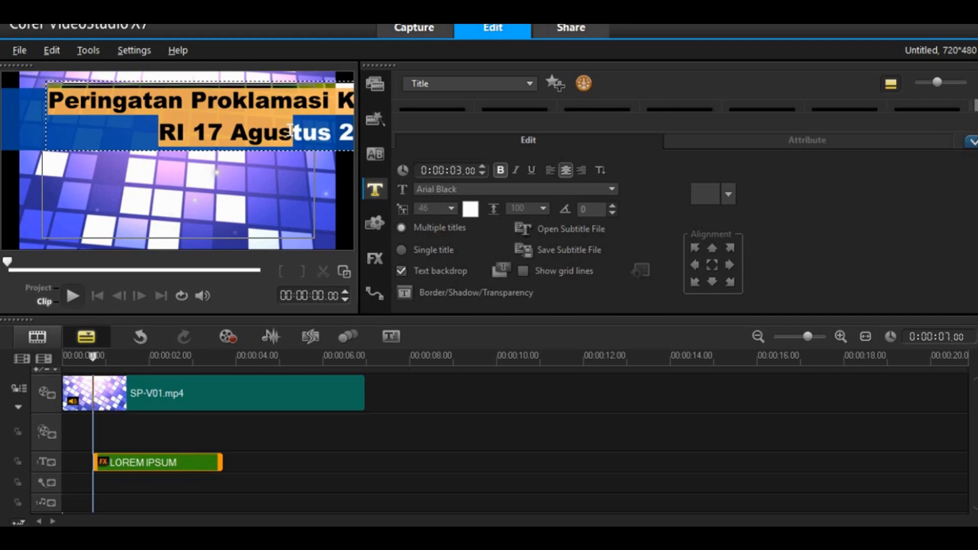
key(ctrl+a)
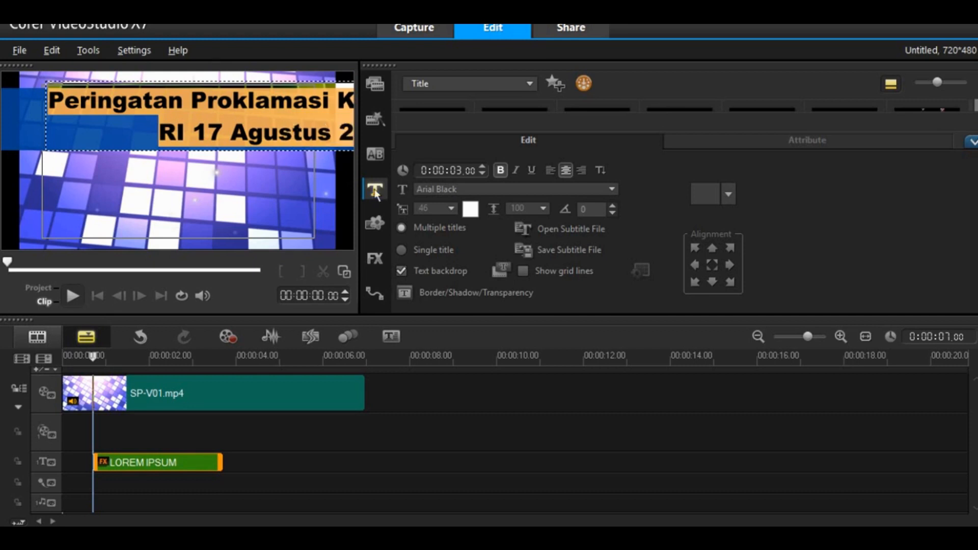
click(450, 208)
scroll(434, 240, up, 2)
click(430, 224)
click(252, 94)
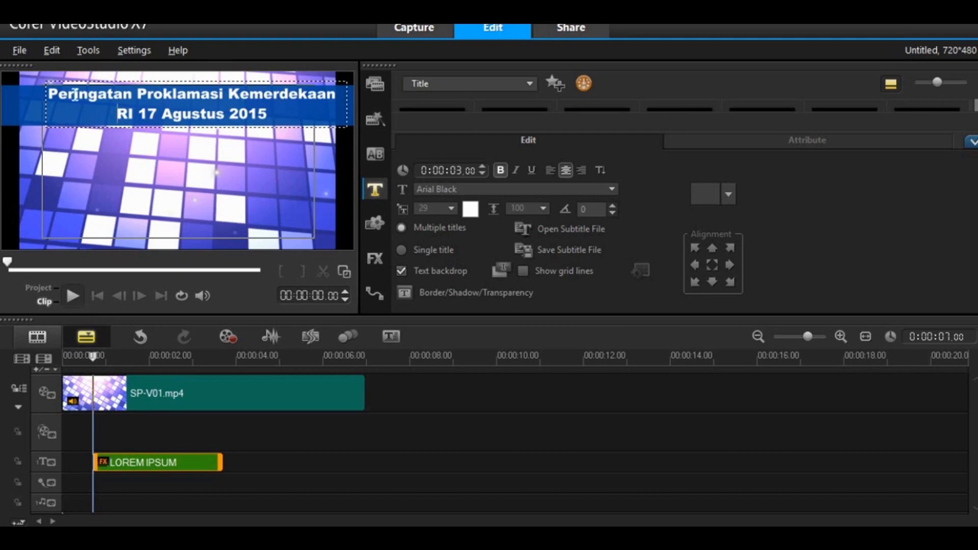
Step: Move the title with its blue banner to the bottom edge of the video frame and color its text black
click(137, 164)
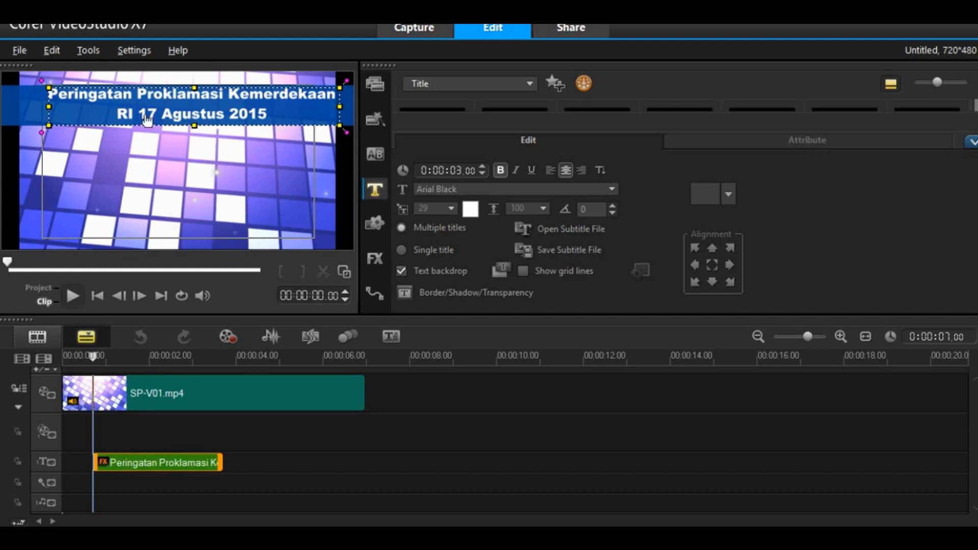
drag(176, 115, 160, 233)
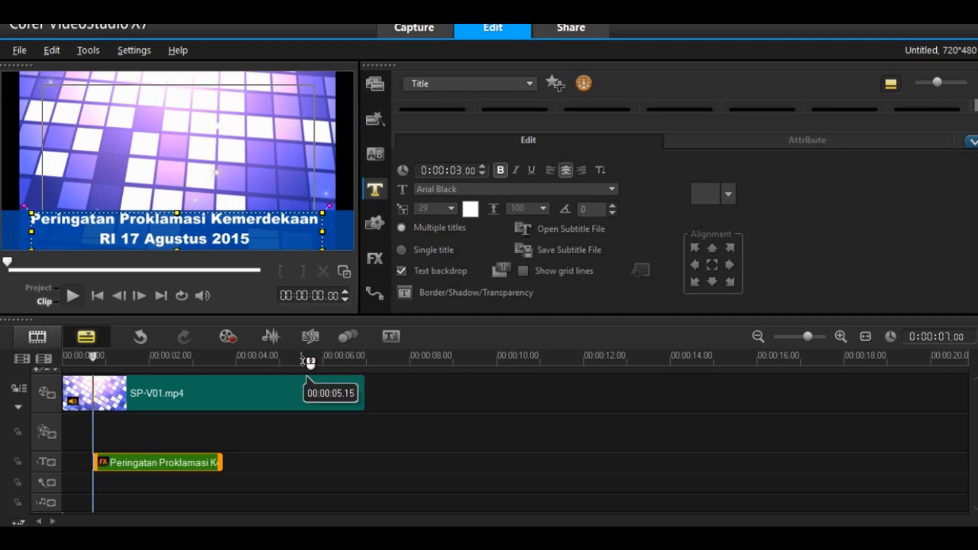
click(471, 210)
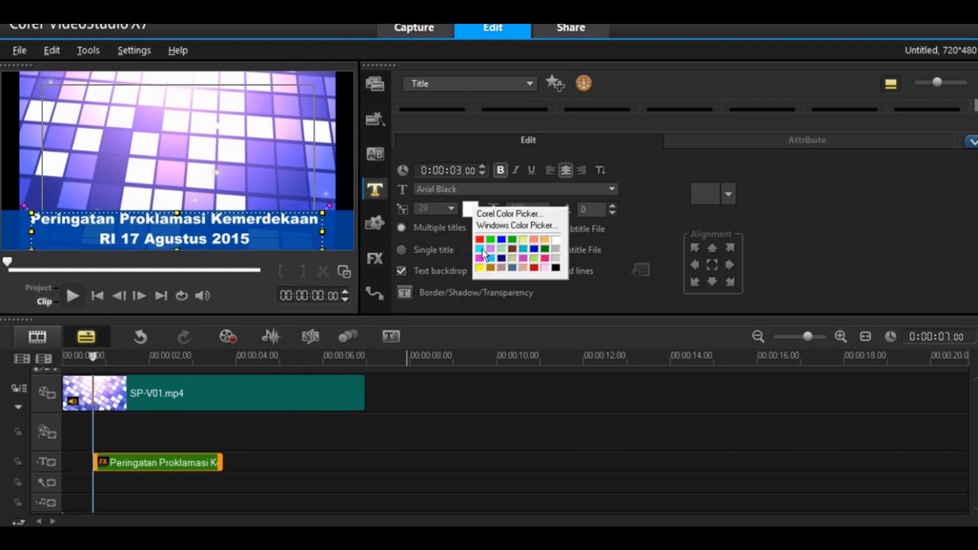
click(479, 239)
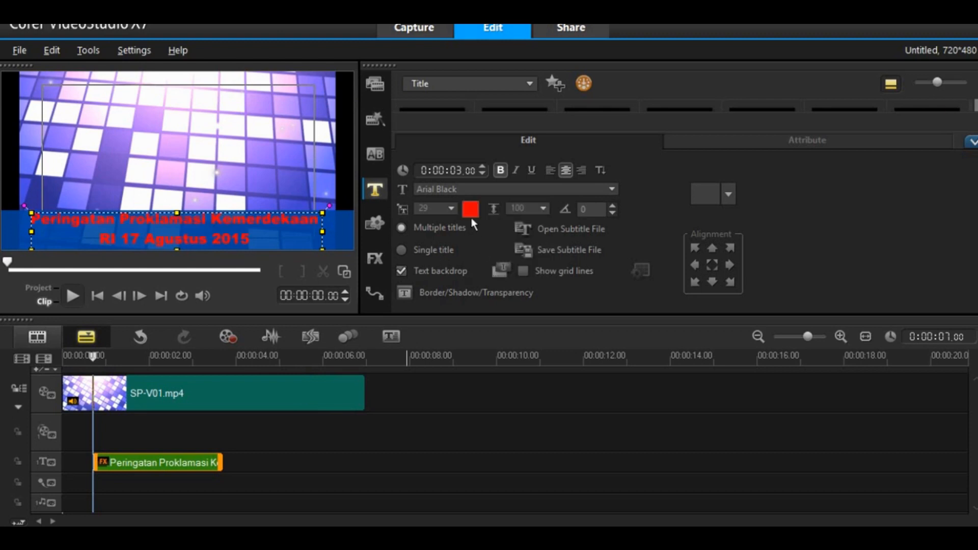
click(469, 222)
click(550, 277)
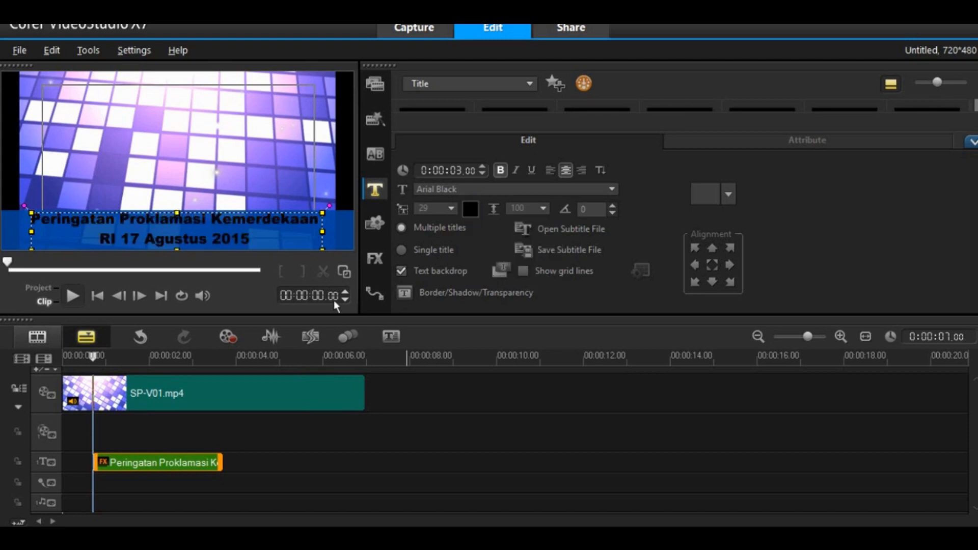
Step: Look through the title's border and shadow settings, close them without changes and deselect the title clip
click(411, 292)
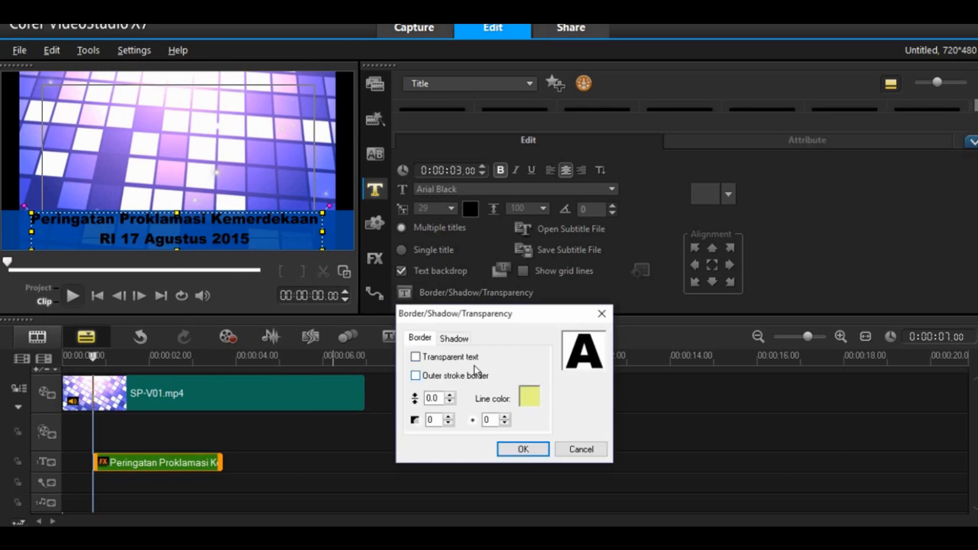
click(443, 339)
click(420, 338)
click(581, 449)
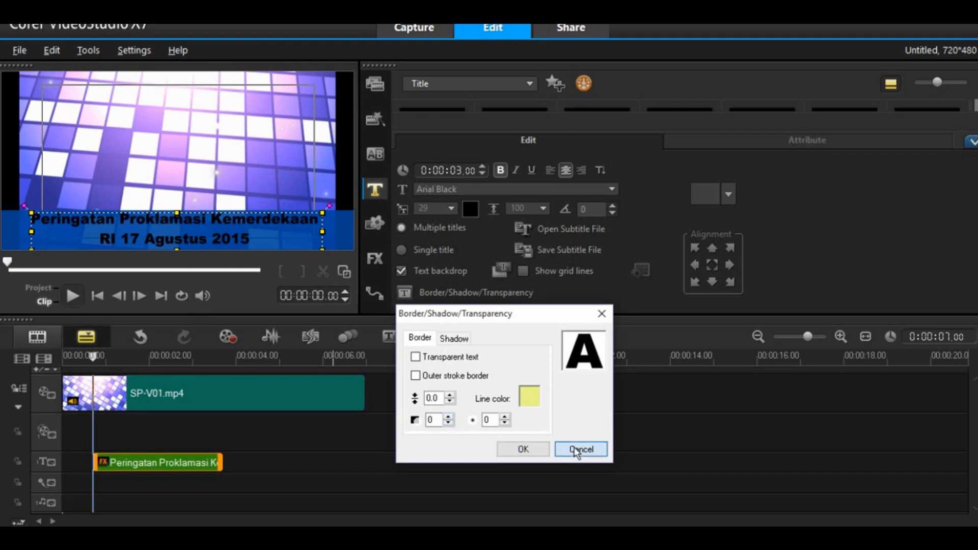
click(391, 462)
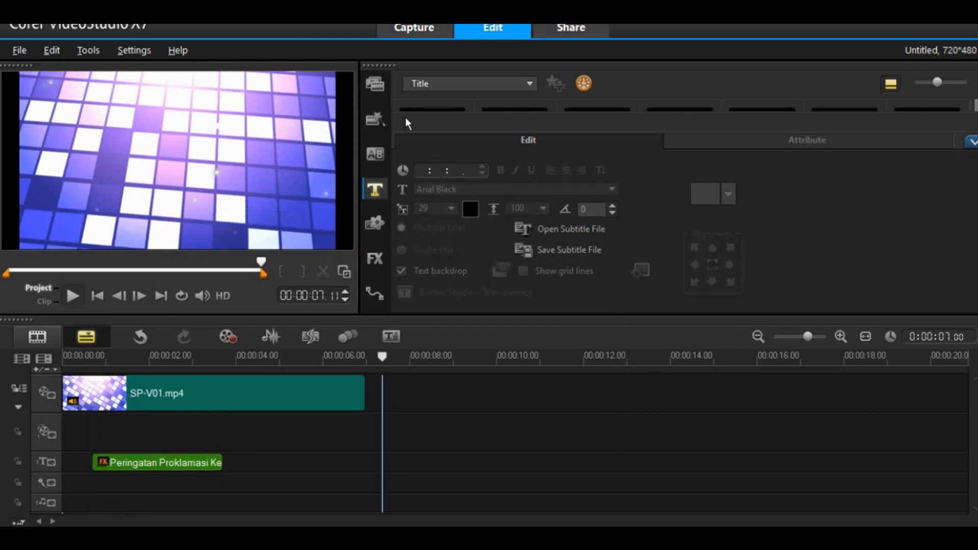
Step: Show the audio samples in the media library and preview SP-M07.mpa and SP-M05.mpa
click(380, 86)
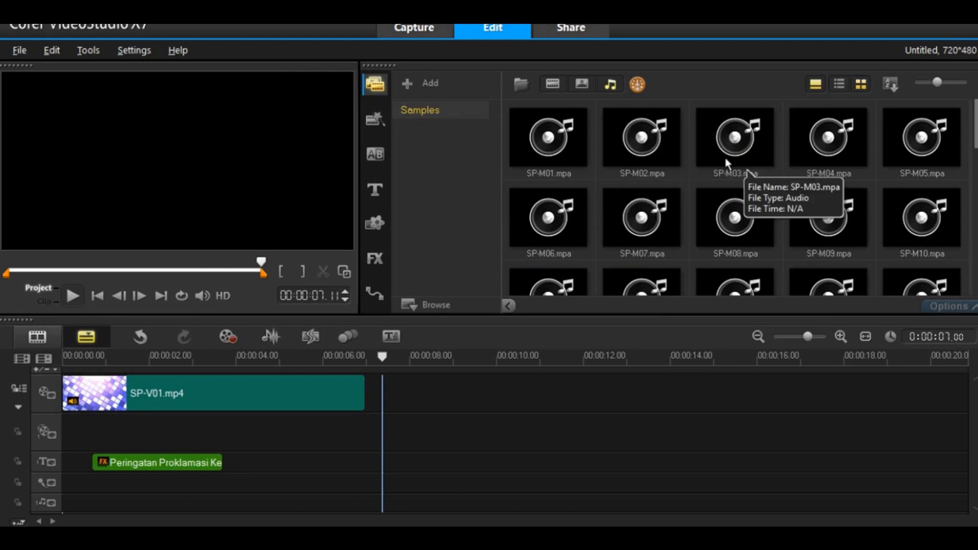
click(639, 207)
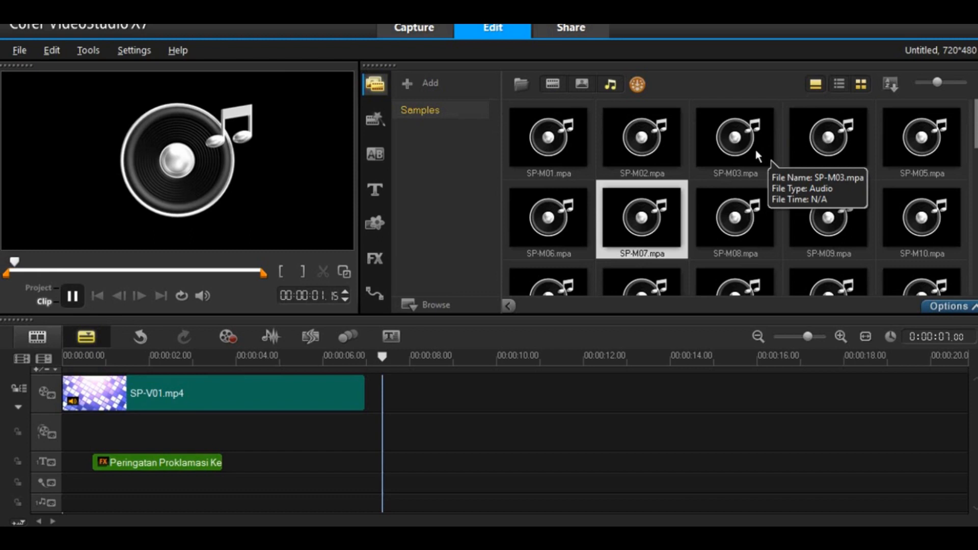
click(922, 143)
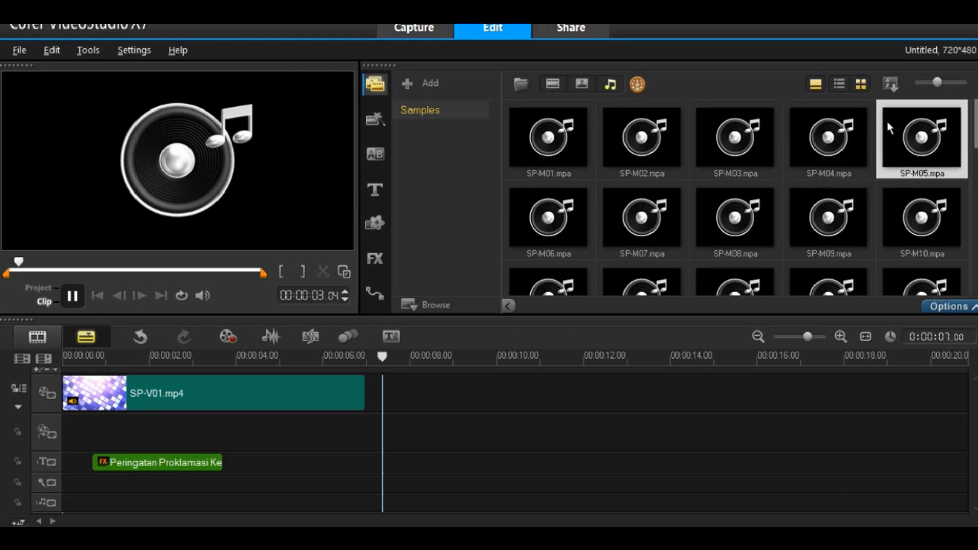
key(space)
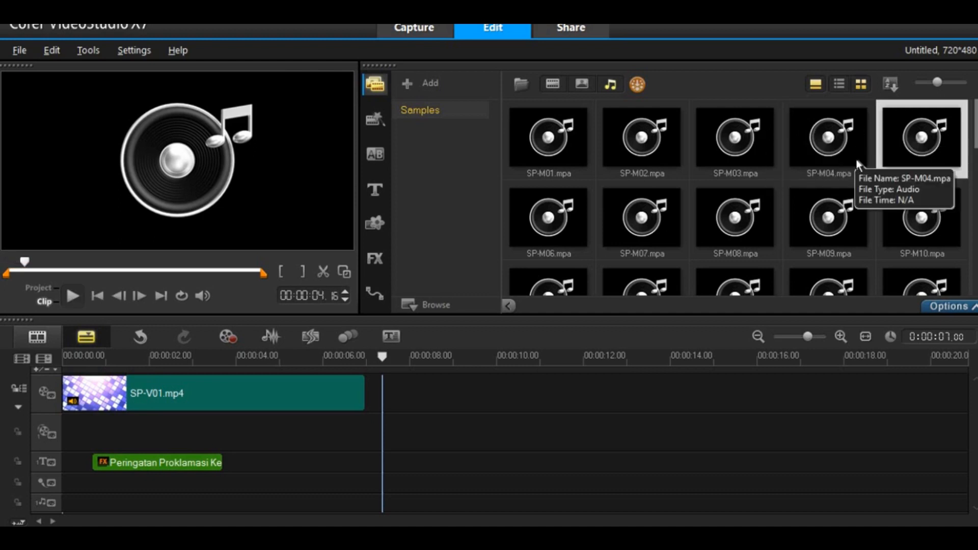
Step: Add SP-M05.mpa at the start of the music track and check where the clip ends on the timeline
drag(911, 152, 64, 505)
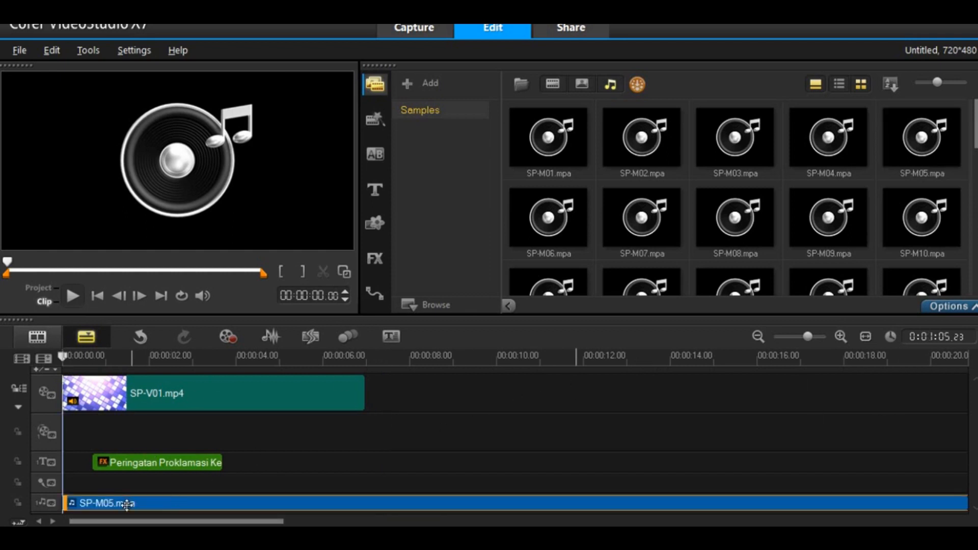
drag(122, 510, 131, 517)
drag(101, 520, 71, 522)
drag(166, 520, 770, 522)
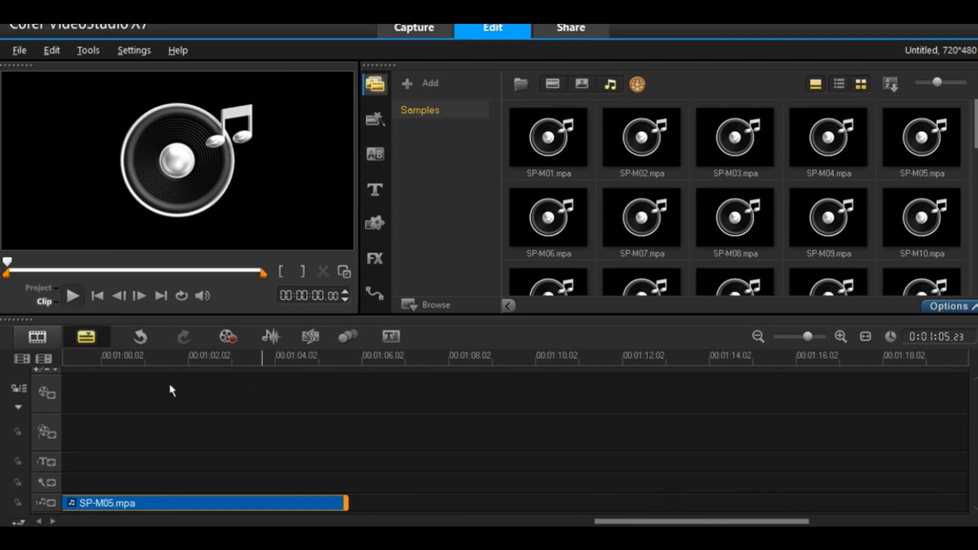
click(239, 384)
click(224, 356)
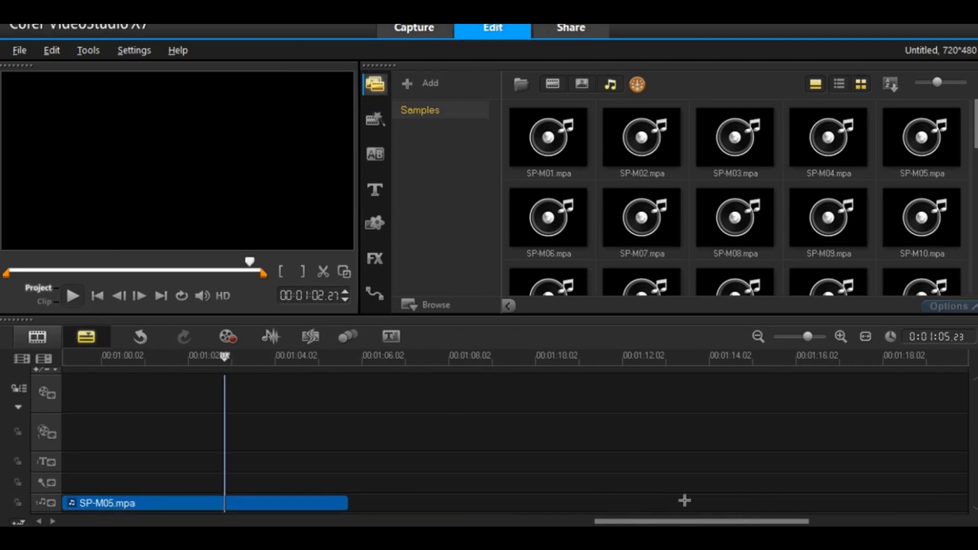
drag(708, 518, 158, 522)
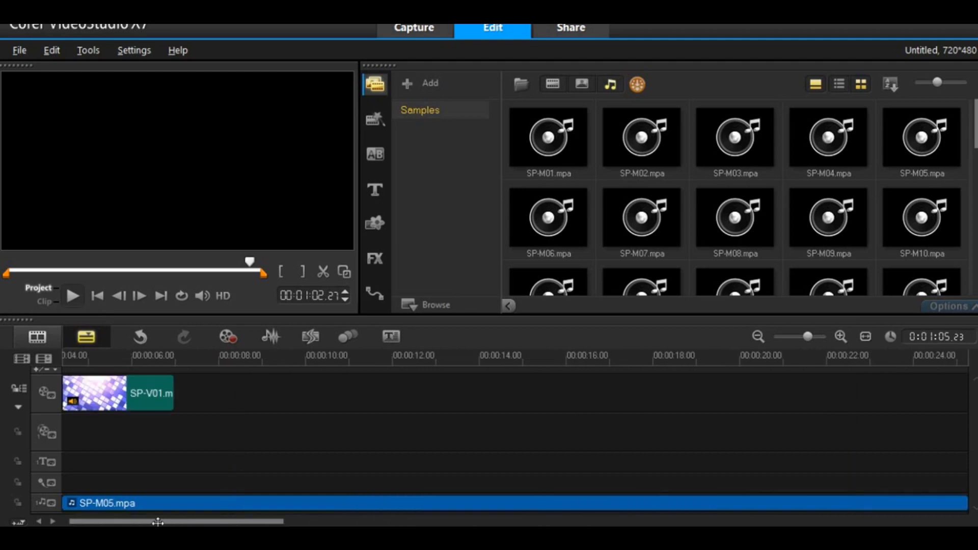
Step: Split the SP-M05.mpa music clip at 00:00:08.09, just past the end of the video, and delete the part after the cut
click(333, 355)
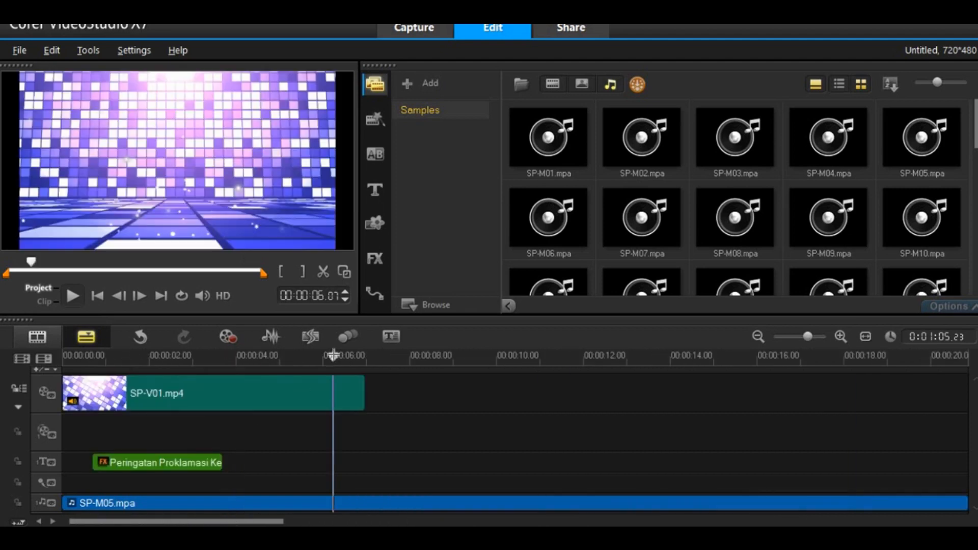
click(408, 355)
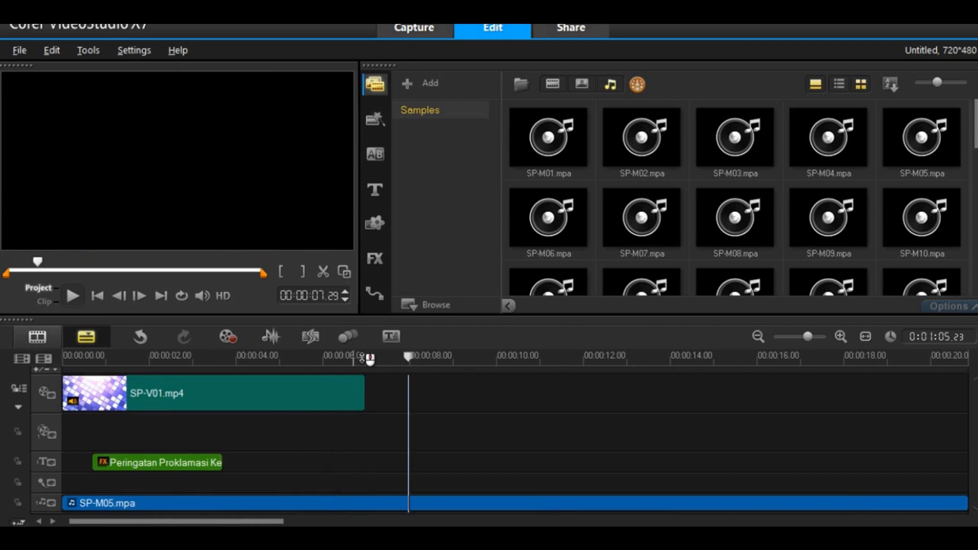
click(362, 356)
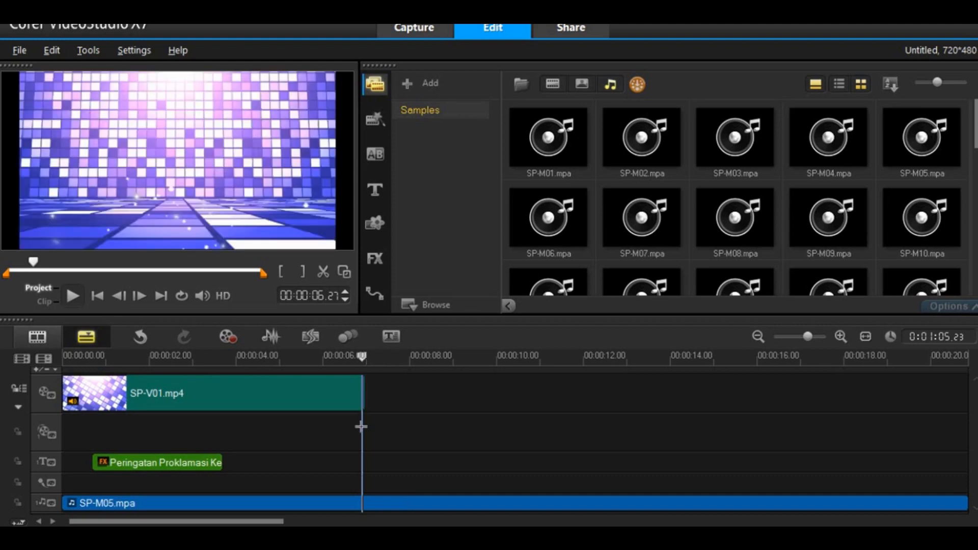
drag(365, 359, 430, 361)
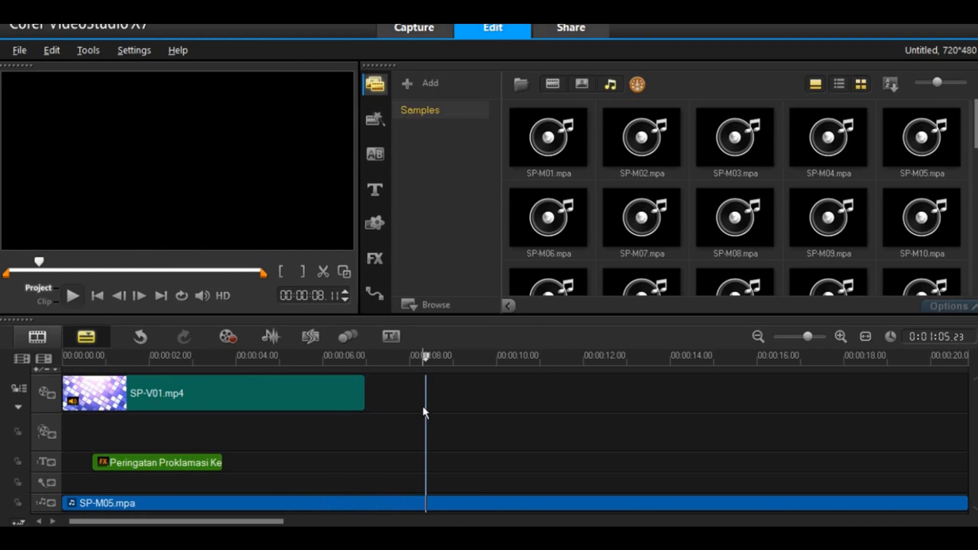
drag(427, 358, 424, 359)
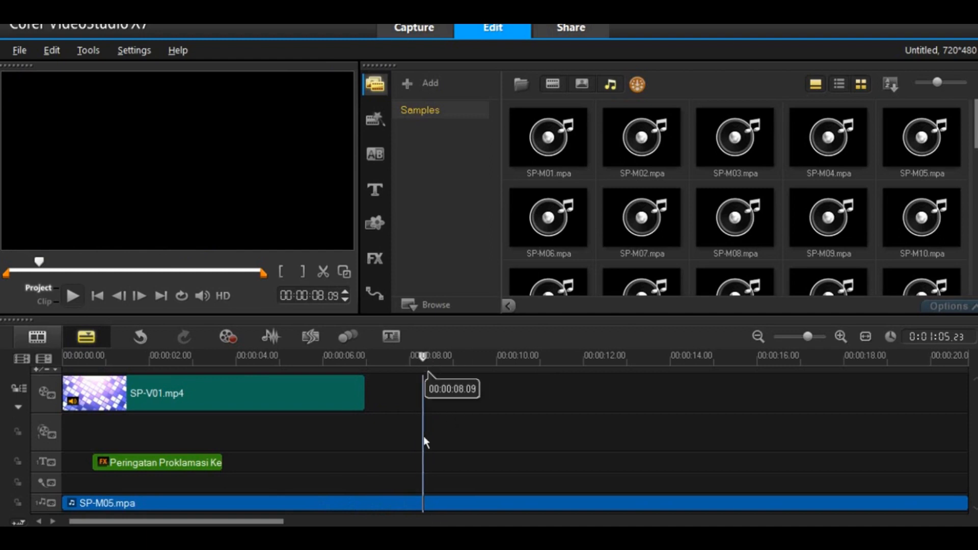
click(406, 504)
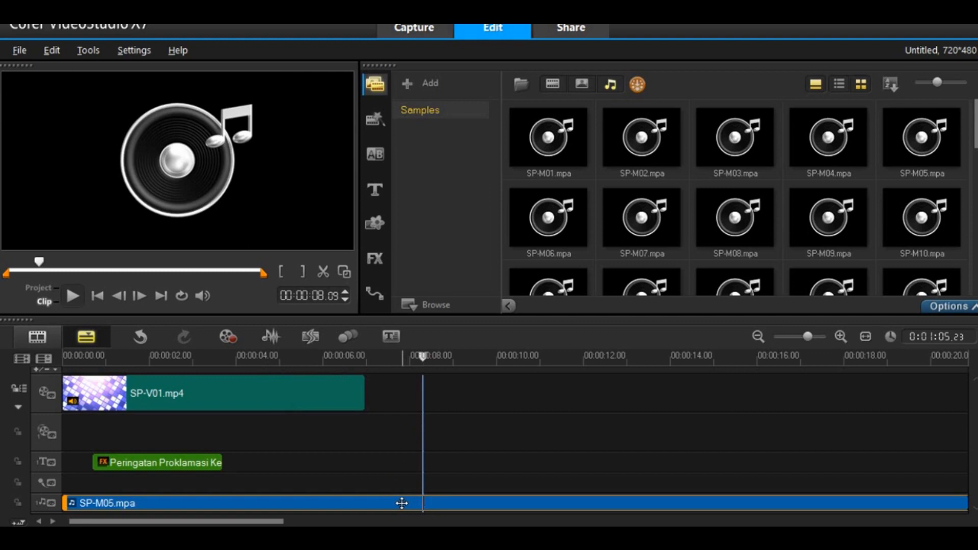
click(323, 274)
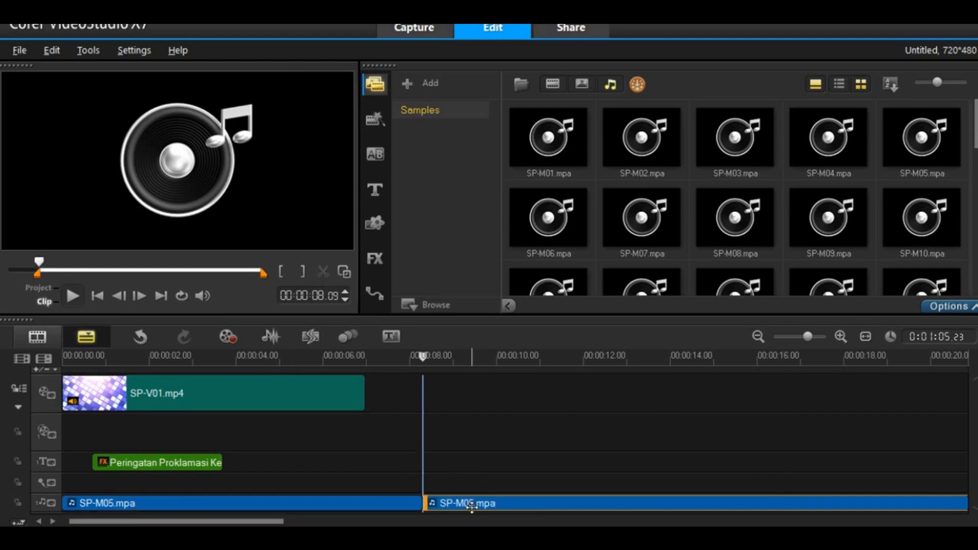
key(Delete)
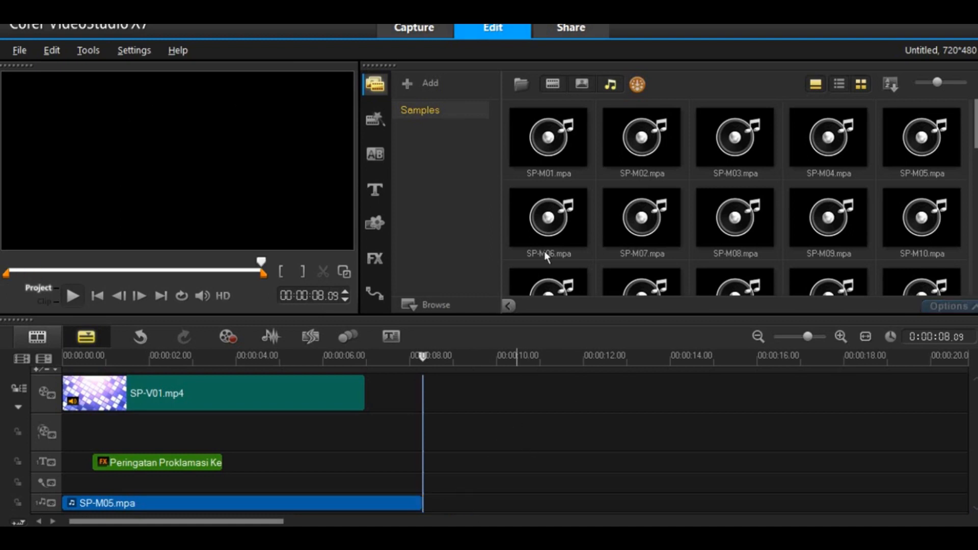
Step: Create a library folder named HUT RI, import the balloon video file from the computer into it and show its videos
click(417, 83)
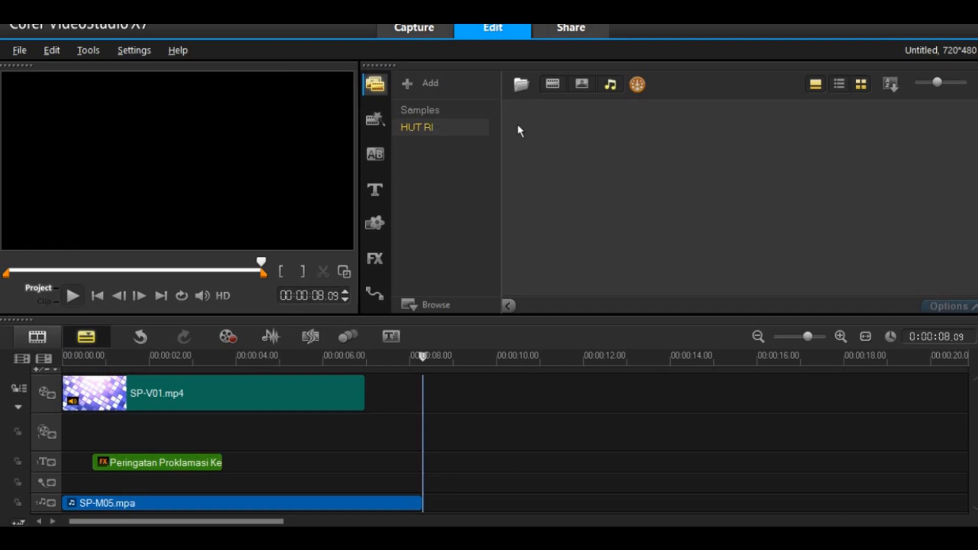
click(521, 85)
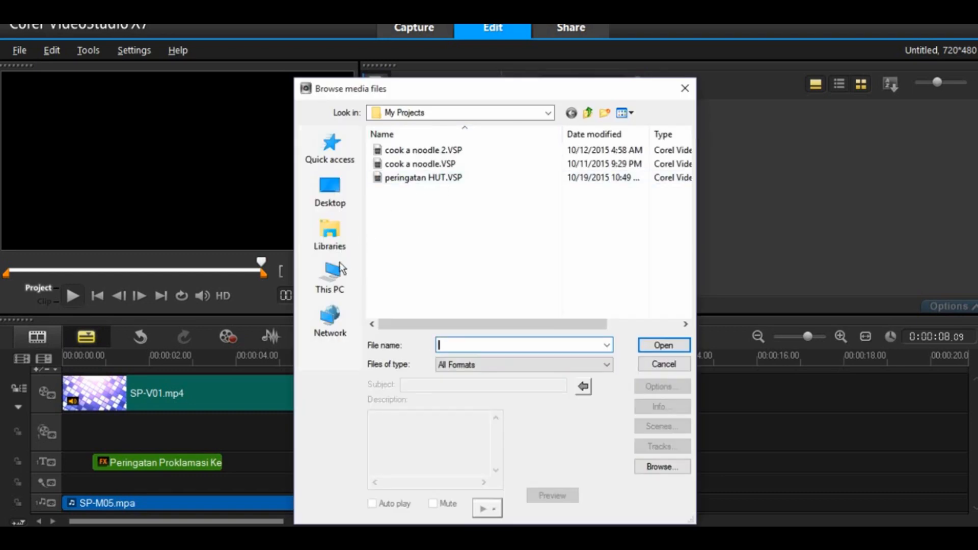
click(337, 272)
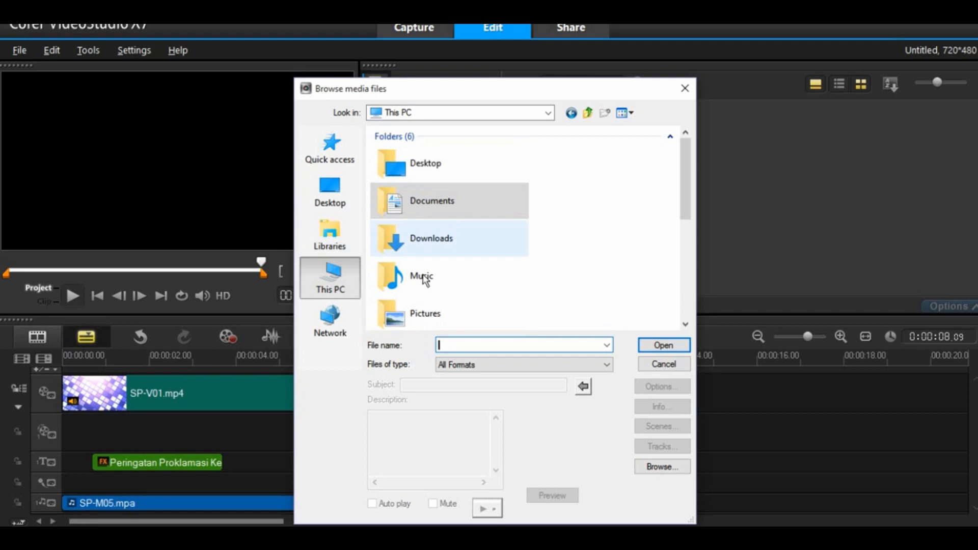
click(590, 285)
scroll(561, 286, down, 5)
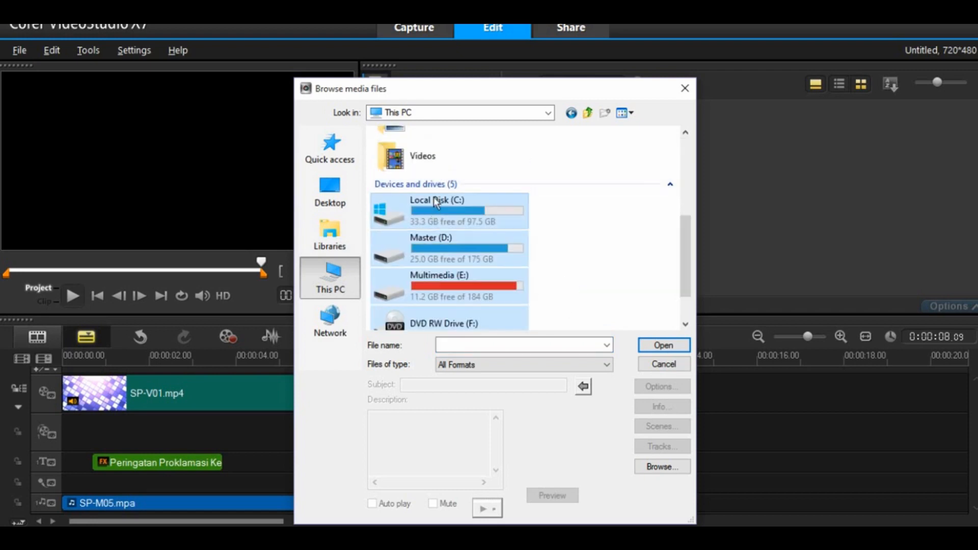
double_click(422, 171)
double_click(561, 201)
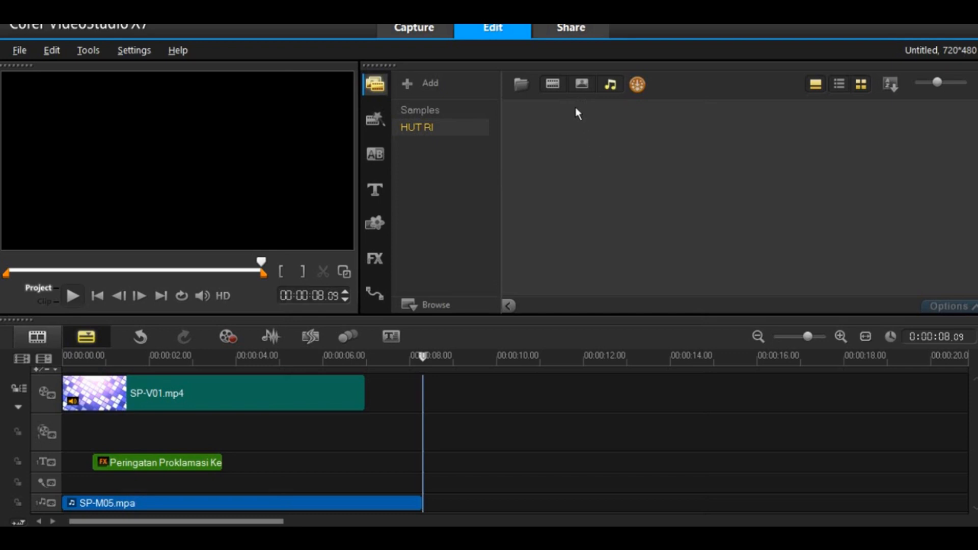
click(555, 85)
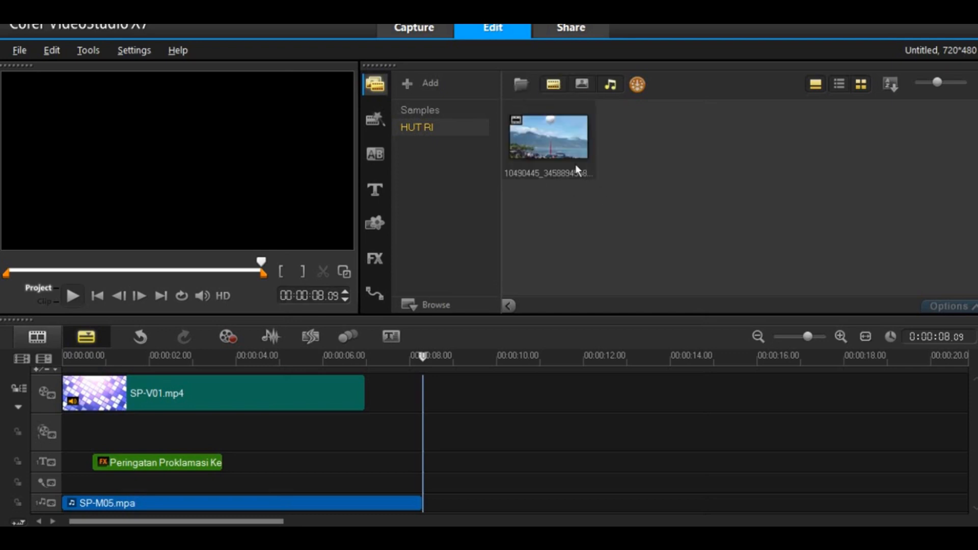
Step: Preview the imported balloon video, place it directly after SP-V01.mp4 on the video track and look over its length
click(541, 153)
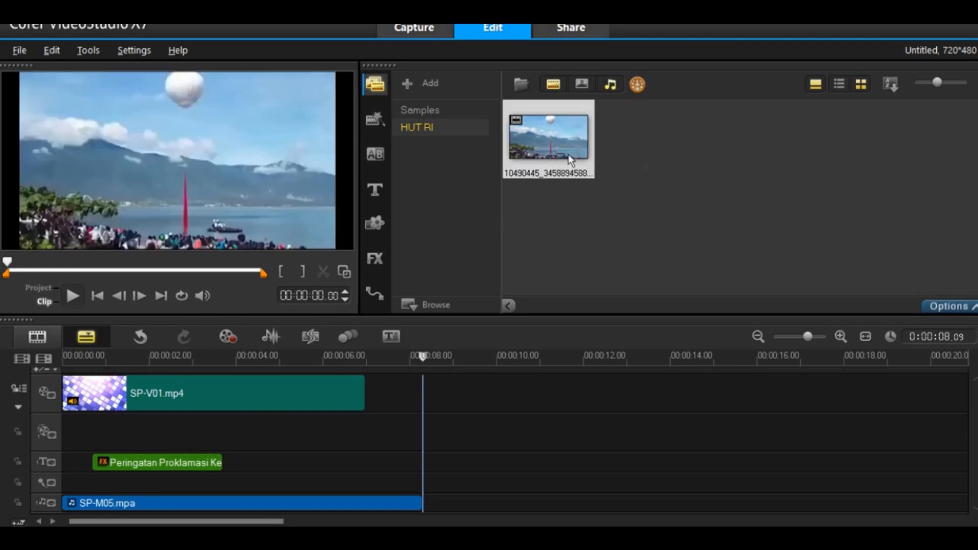
click(651, 154)
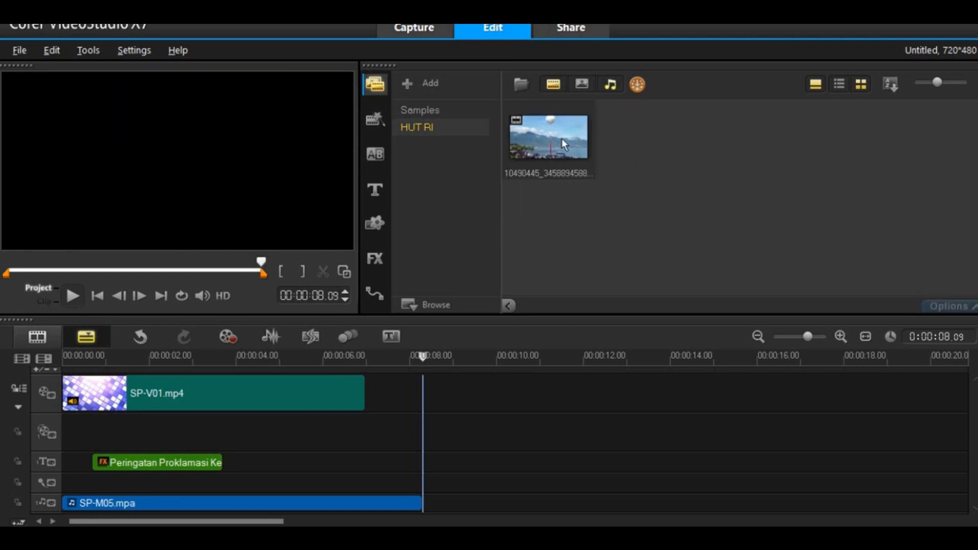
click(561, 139)
drag(493, 293, 543, 380)
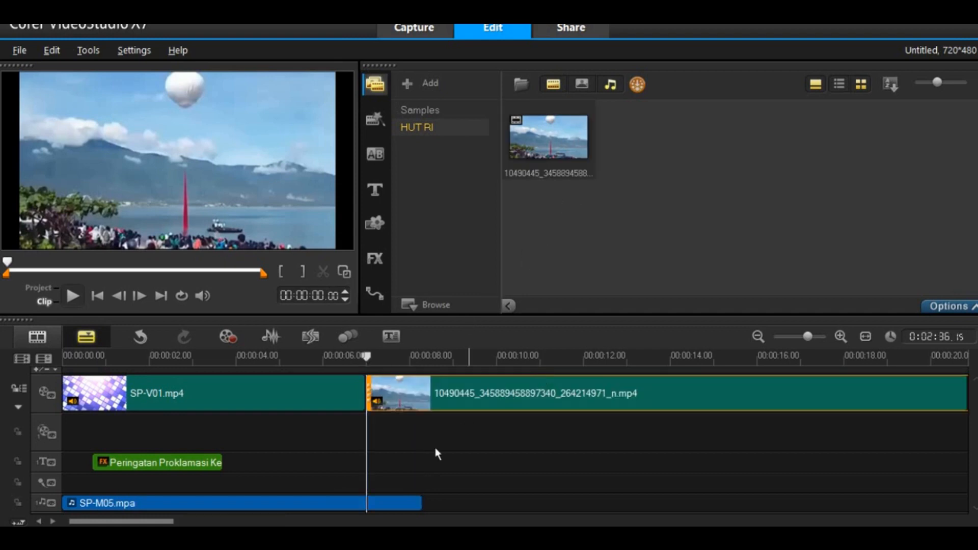
drag(158, 518, 877, 517)
drag(653, 522, 126, 522)
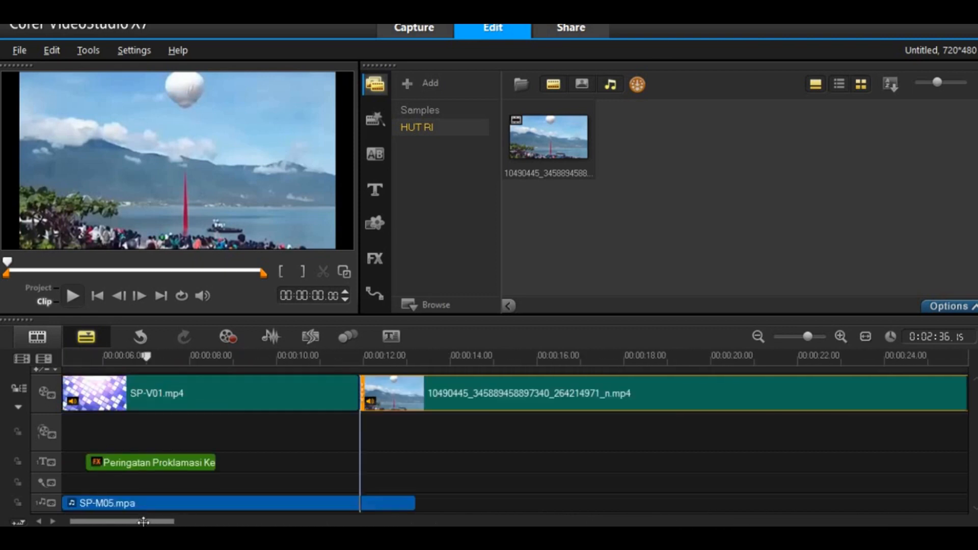
Step: Browse the transition library by category, including NewBlue Sampler Trans and Clock
click(380, 155)
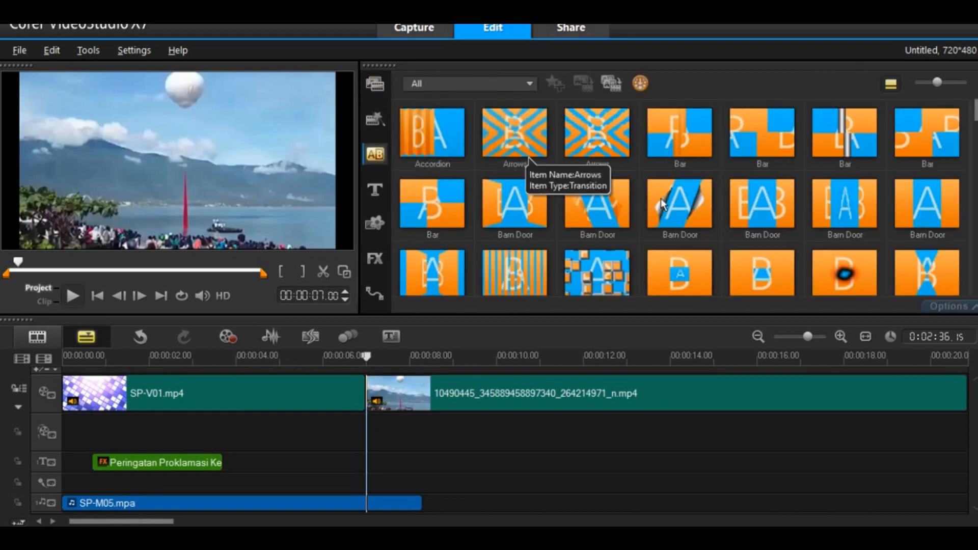
click(441, 81)
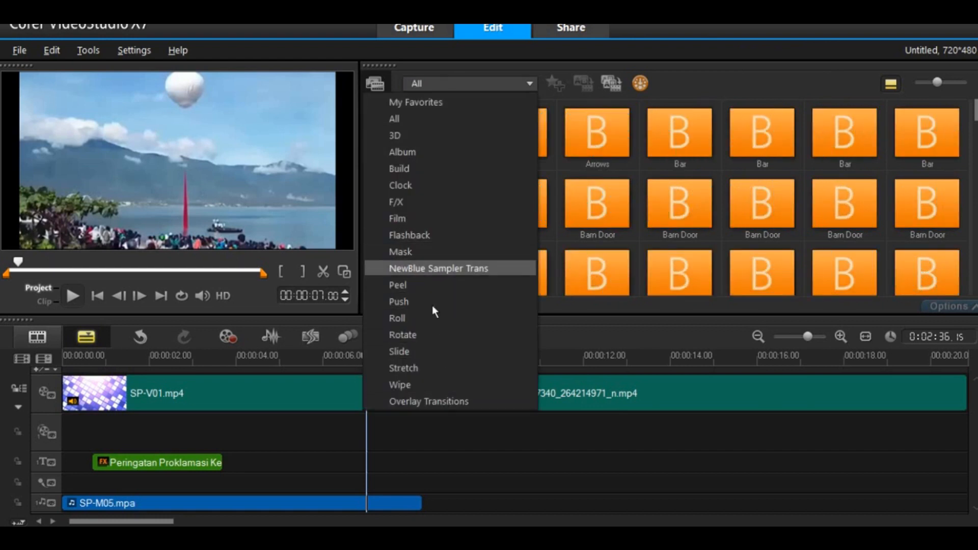
click(433, 267)
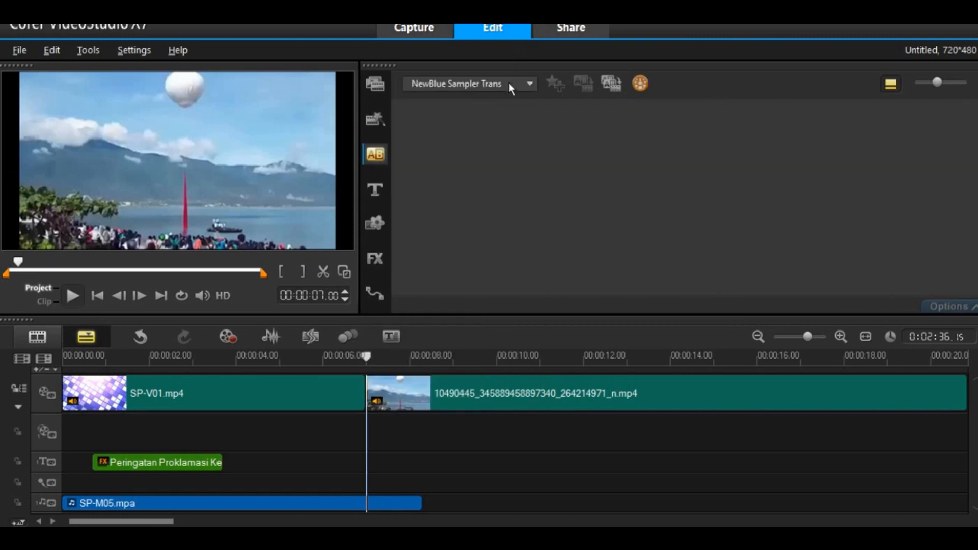
click(509, 82)
click(441, 232)
click(493, 87)
click(441, 189)
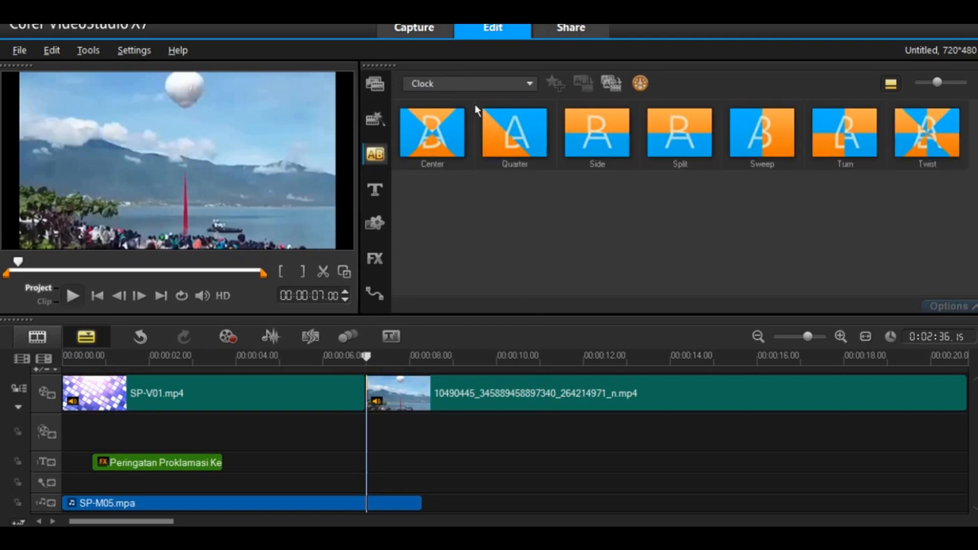
Step: Place the Fade to black transition from the F/X category between SP-V01.mp4 and the balloon video
click(472, 85)
click(420, 202)
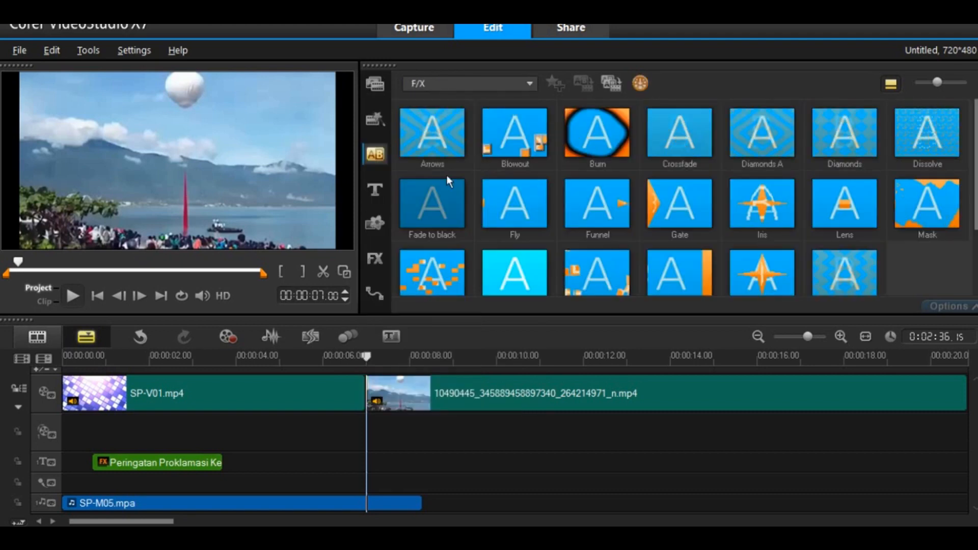
click(456, 219)
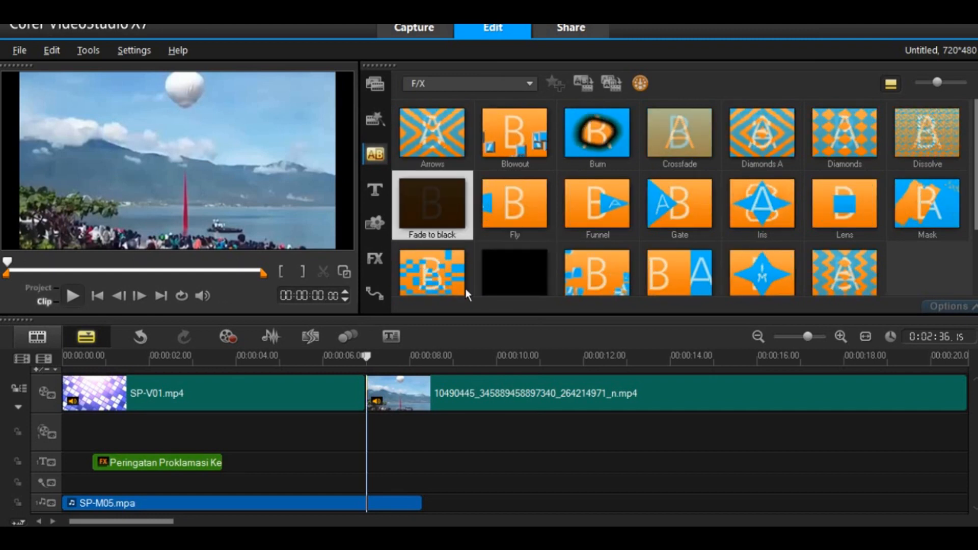
mouse_move(380, 363)
mouse_down()
mouse_move(368, 385)
mouse_move(408, 357)
mouse_move(436, 222)
mouse_up()
mouse_move(325, 394)
mouse_down()
mouse_move(545, 382)
mouse_move(415, 284)
mouse_up()
mouse_move(398, 339)
mouse_down()
mouse_move(367, 384)
mouse_move(374, 455)
mouse_move(370, 399)
mouse_move(548, 225)
mouse_up()
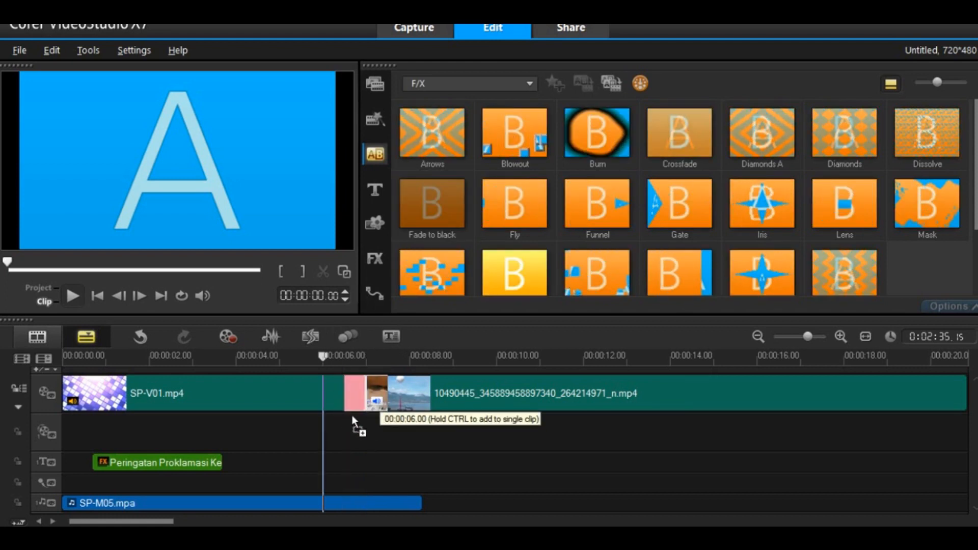
drag(417, 383, 401, 430)
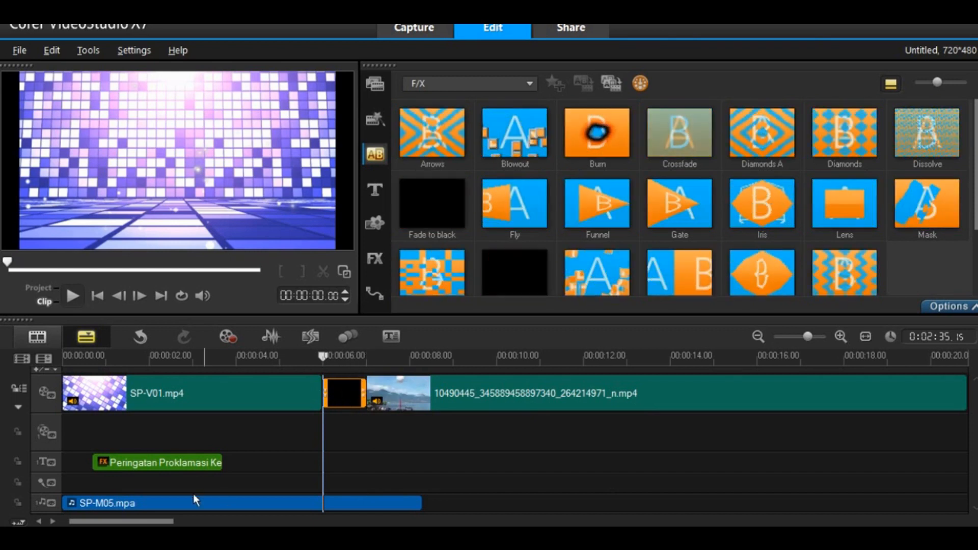
Step: Select the balloon video on the video track and show the library of all video filters
mouse_move(141, 521)
mouse_down()
mouse_move(166, 521)
mouse_move(153, 521)
mouse_up()
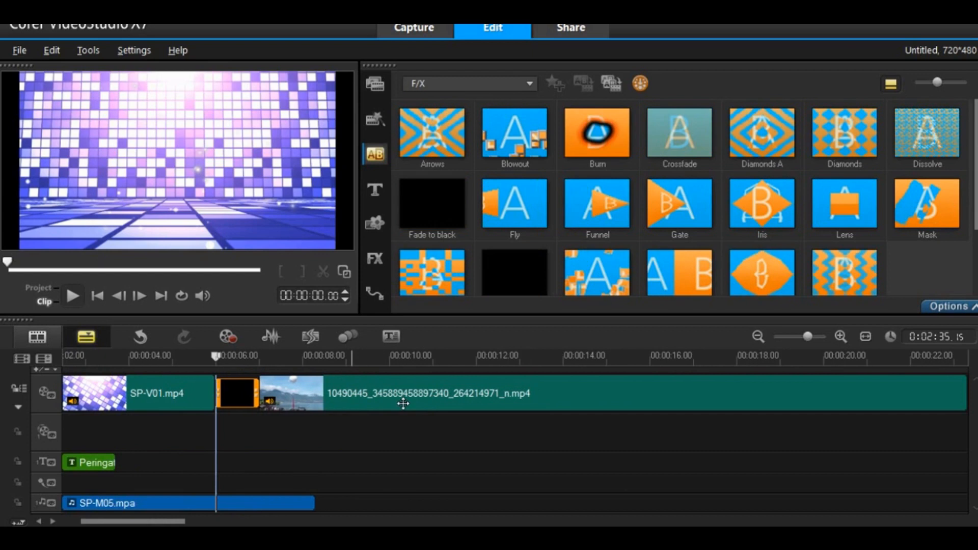
click(262, 393)
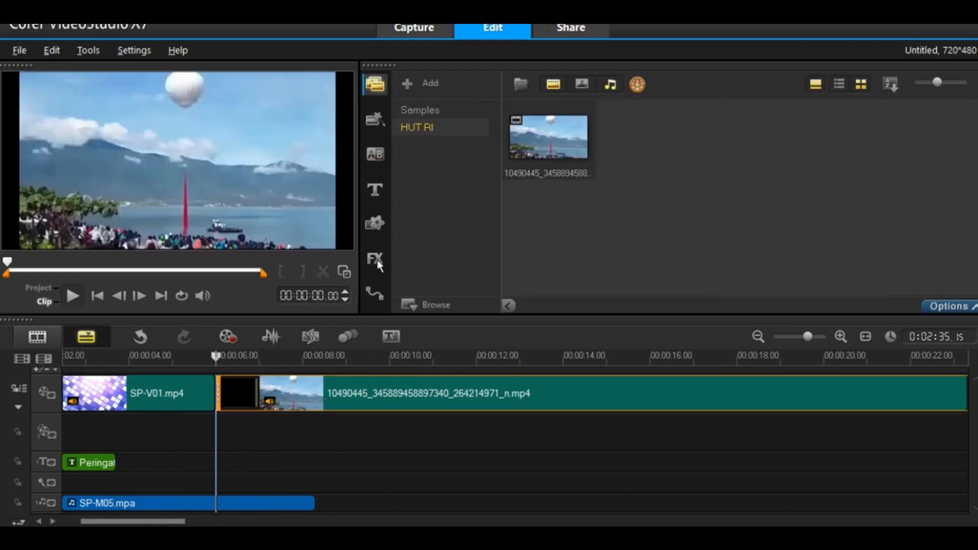
click(375, 259)
click(350, 459)
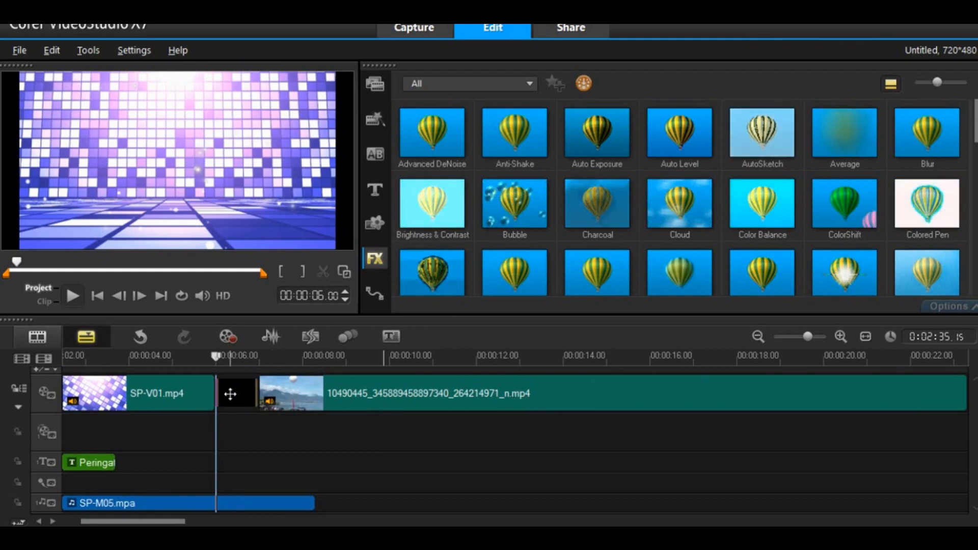
Step: Compare SP-V01.mp4 and the balloon video in the timeline and storyboard views, then return to the timeline
click(267, 400)
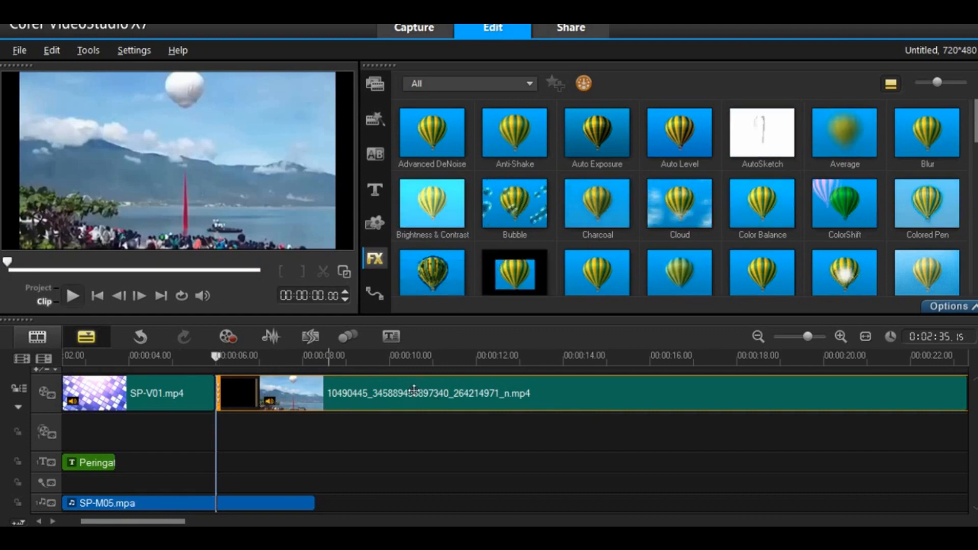
click(175, 393)
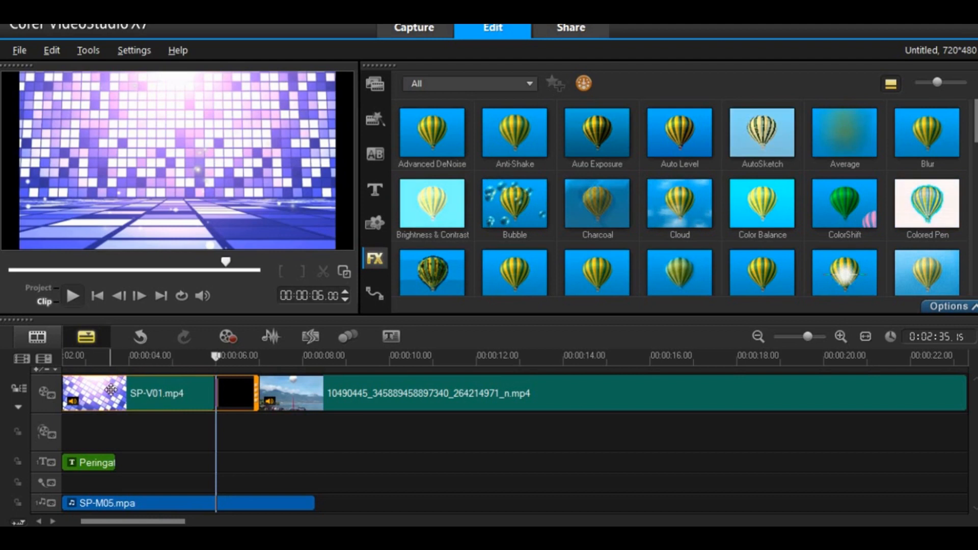
click(328, 393)
click(174, 400)
click(36, 341)
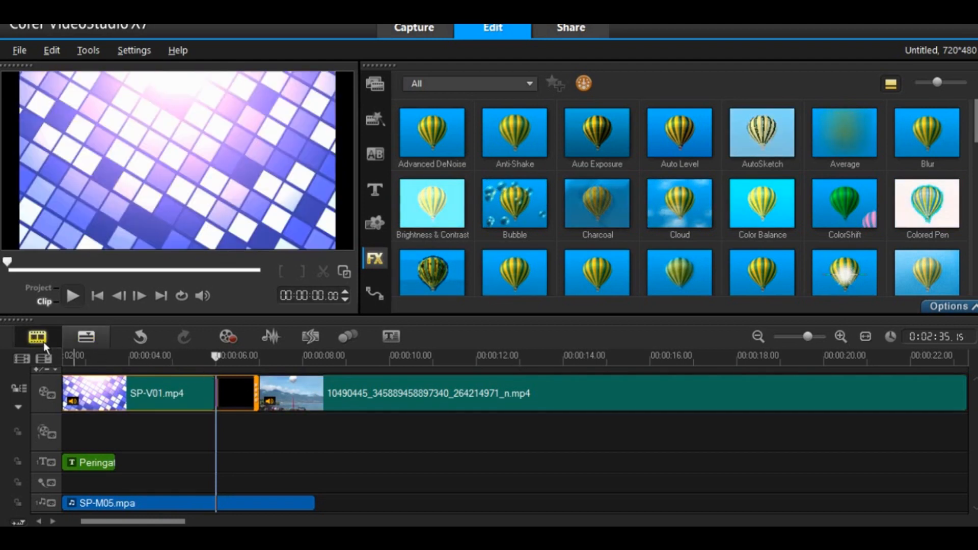
click(36, 338)
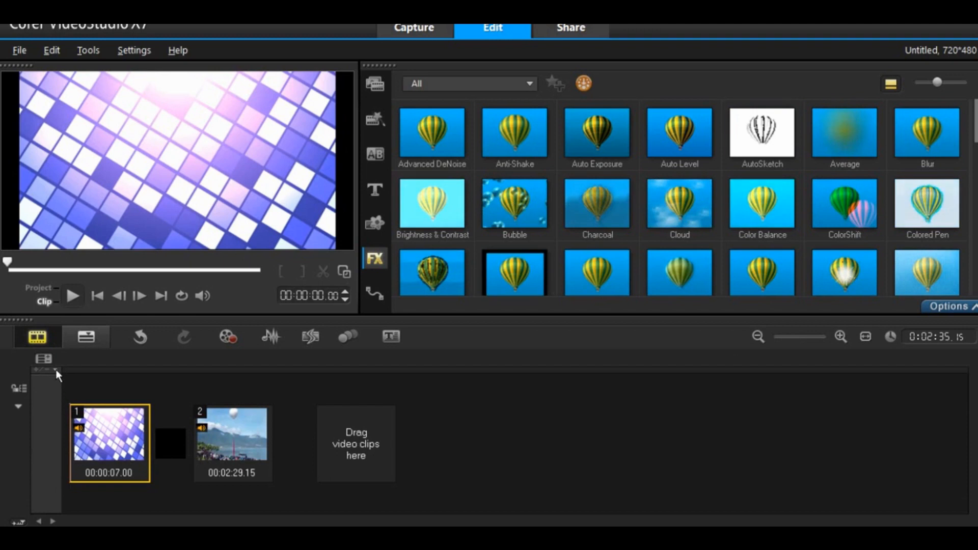
drag(111, 412, 235, 436)
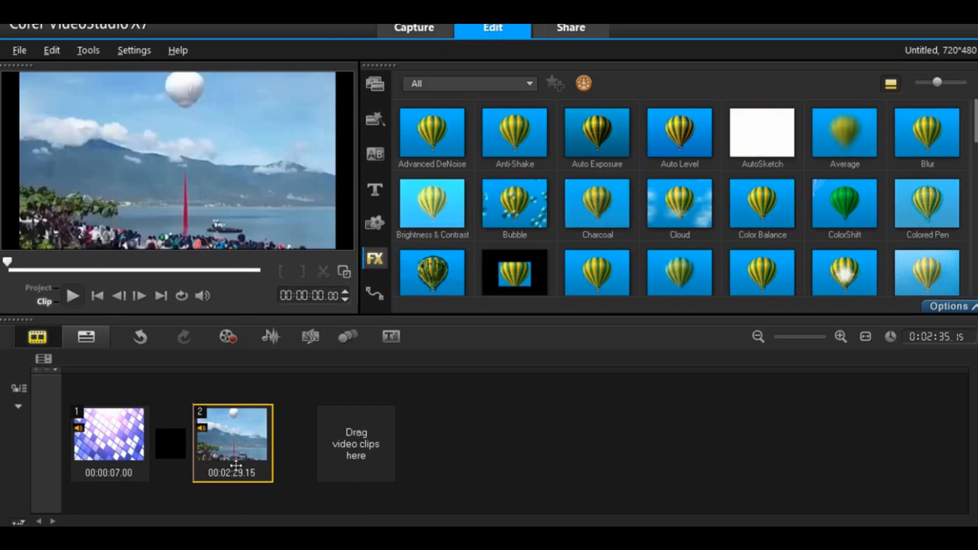
click(115, 441)
click(246, 434)
click(89, 344)
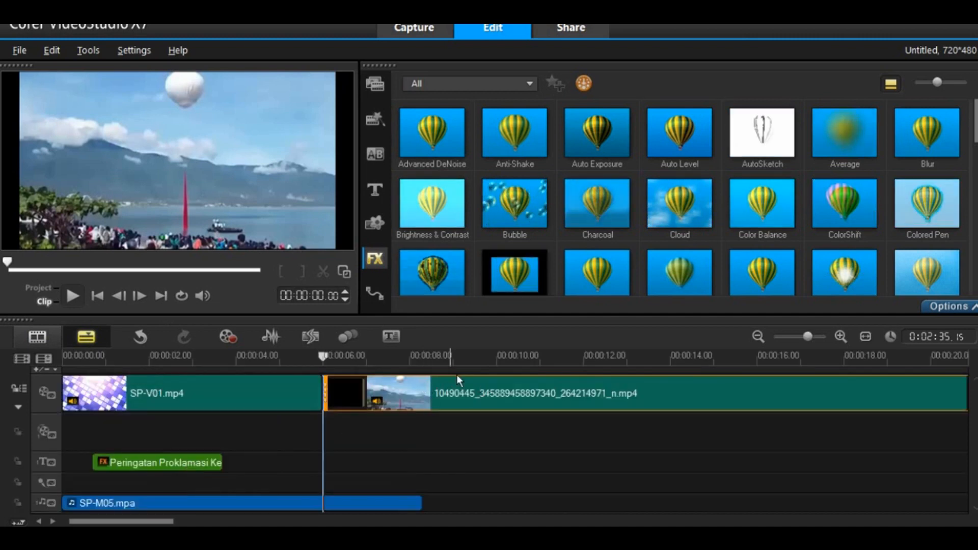
Step: Split the balloon video on the video track at 00:00:12.00
click(486, 358)
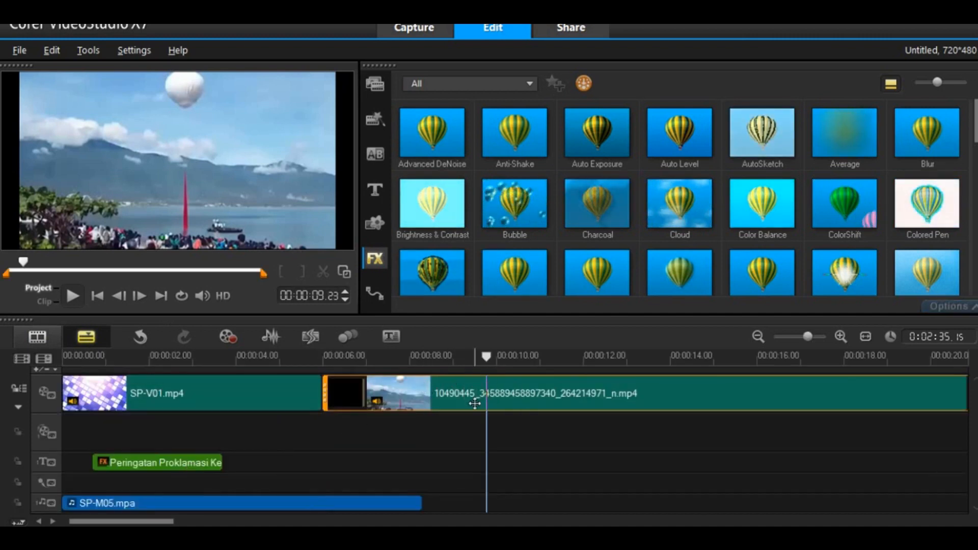
click(476, 394)
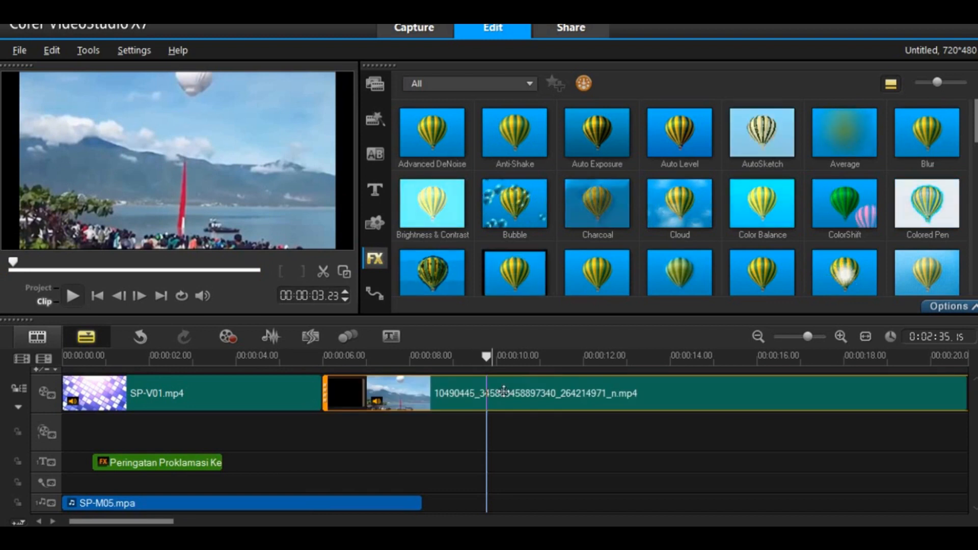
click(583, 356)
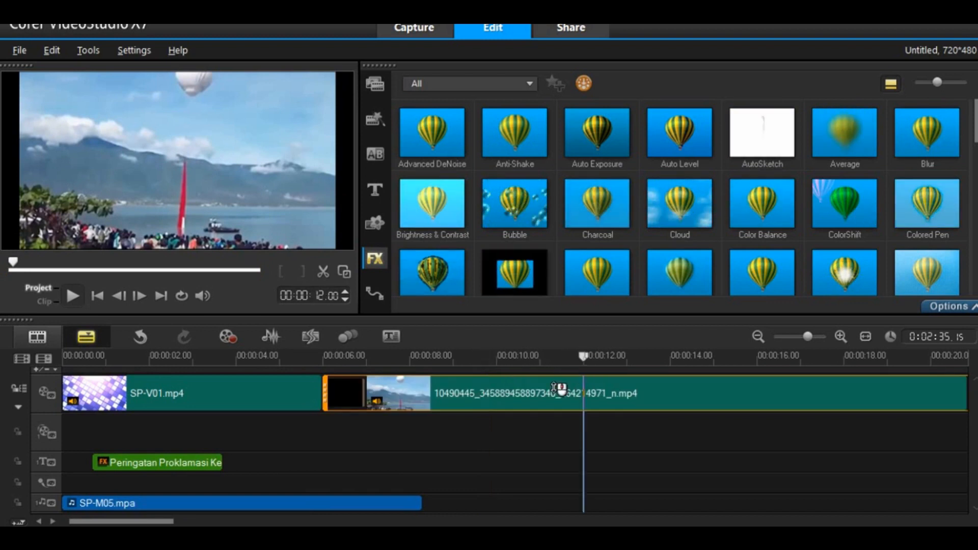
click(526, 393)
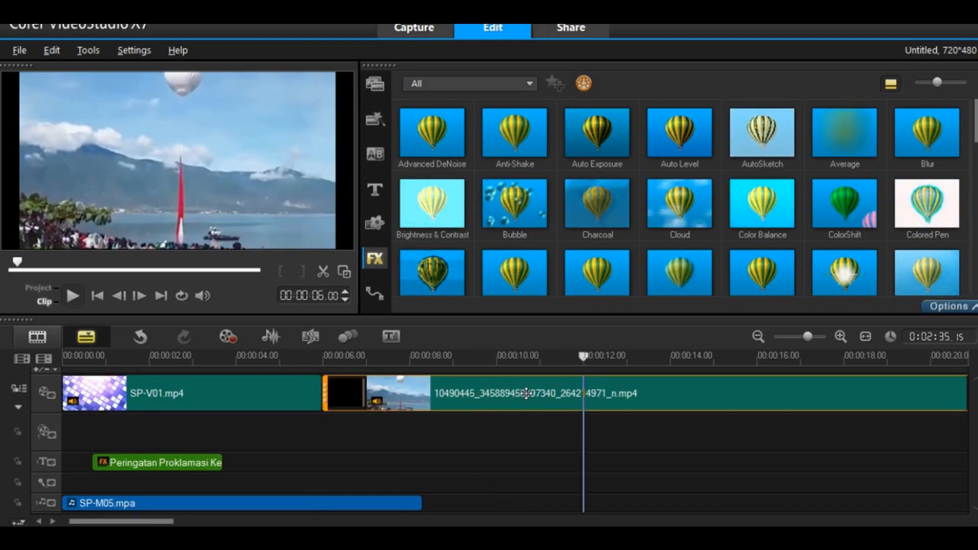
key(ctrl+i)
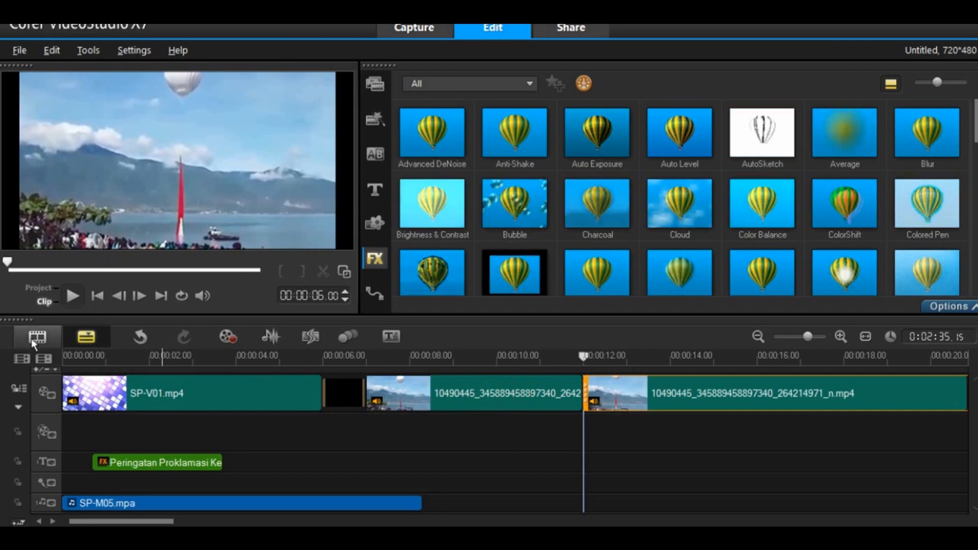
Step: Apply the Zoom Motion filter to the first part of the split balloon video
click(50, 339)
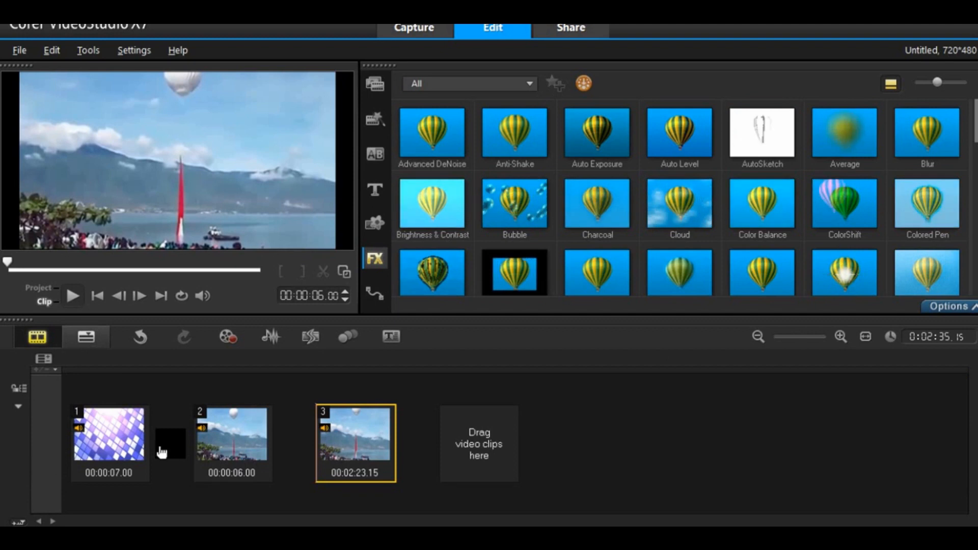
click(233, 460)
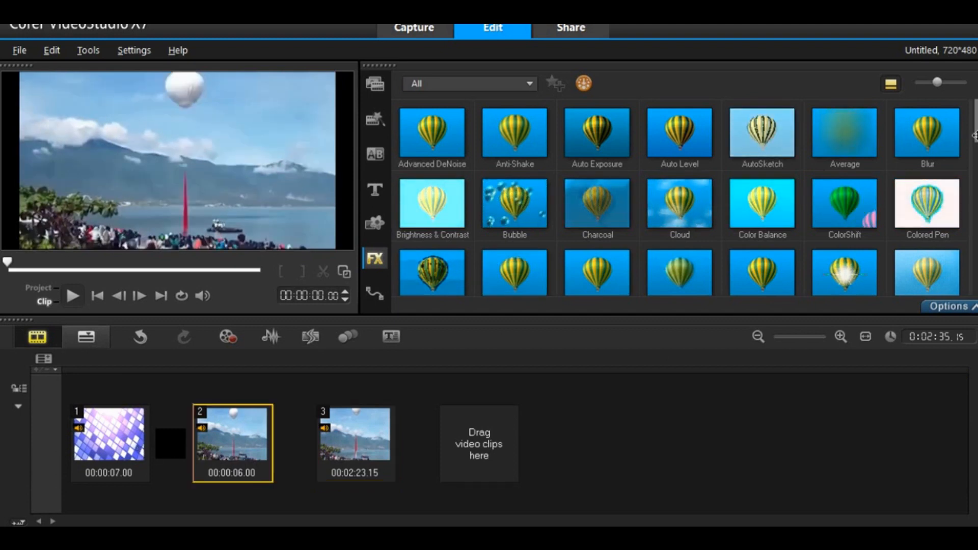
drag(973, 135, 969, 165)
scroll(965, 254, down, 10)
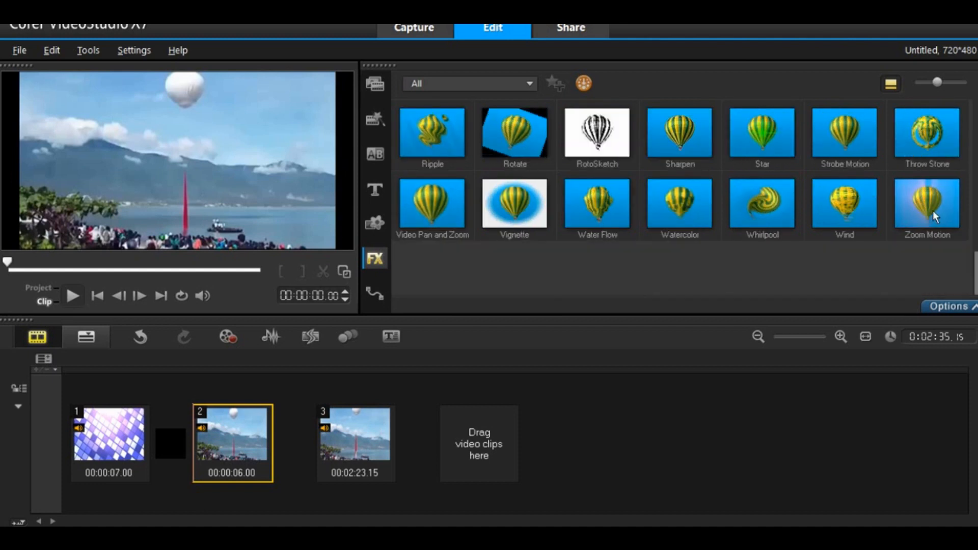
click(937, 217)
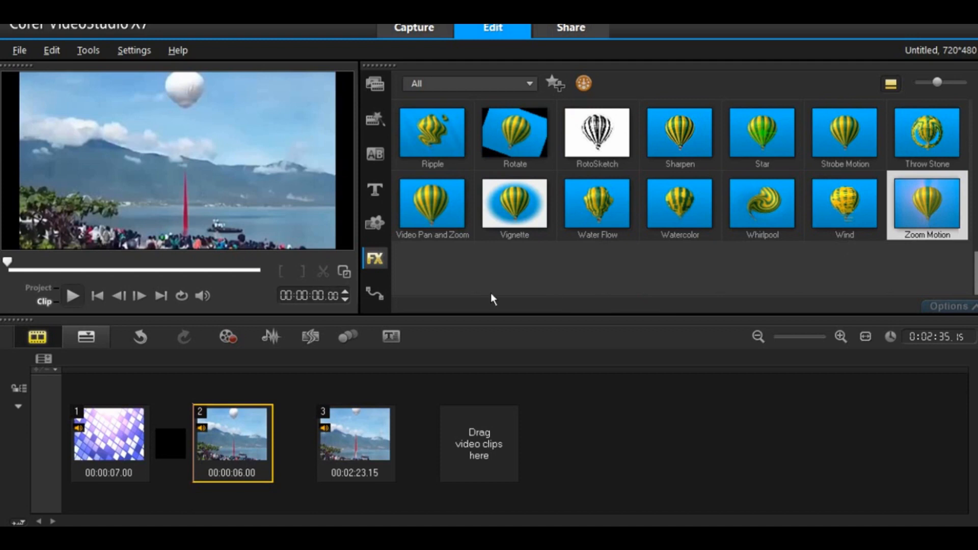
click(83, 334)
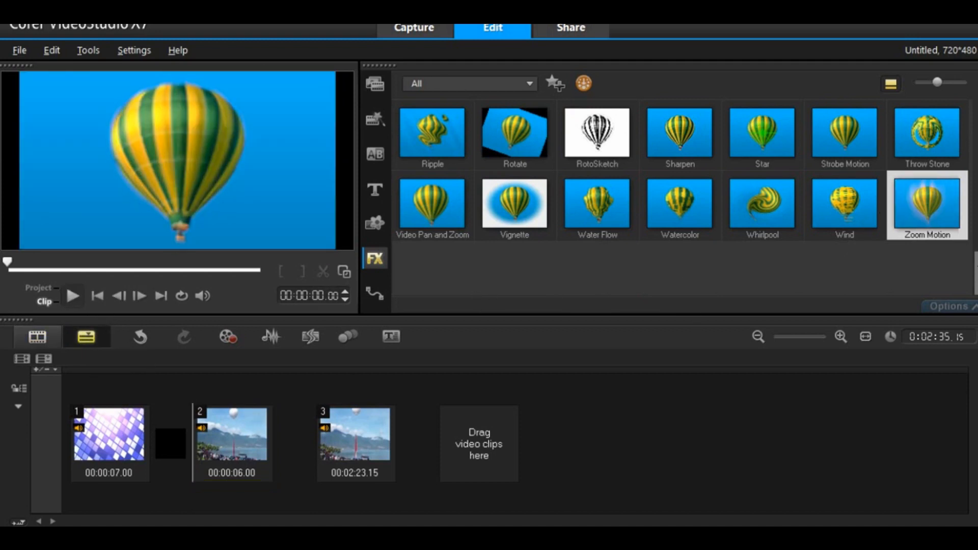
drag(935, 205, 343, 395)
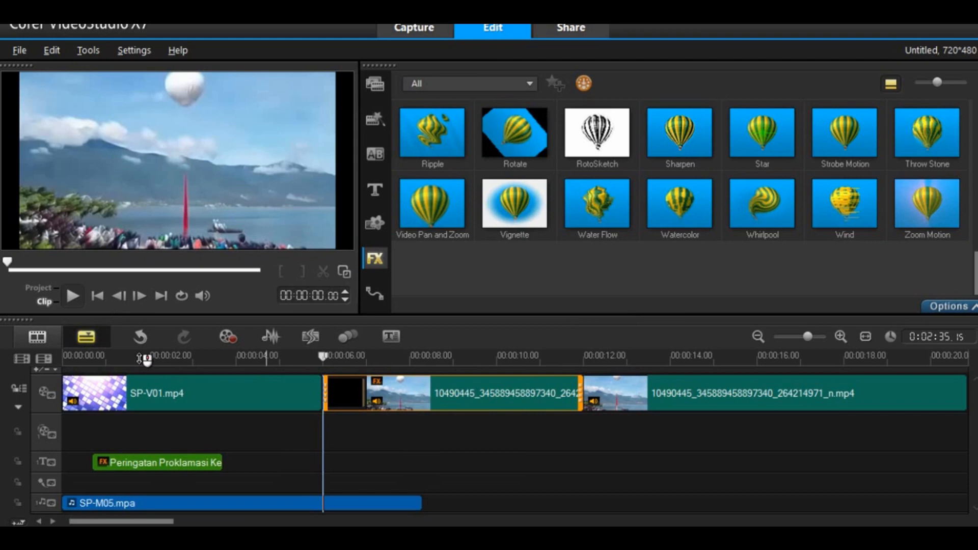
Step: Check the clips in the storyboard, then play the Zoom Motion part and the remaining balloon part on the timeline
click(32, 337)
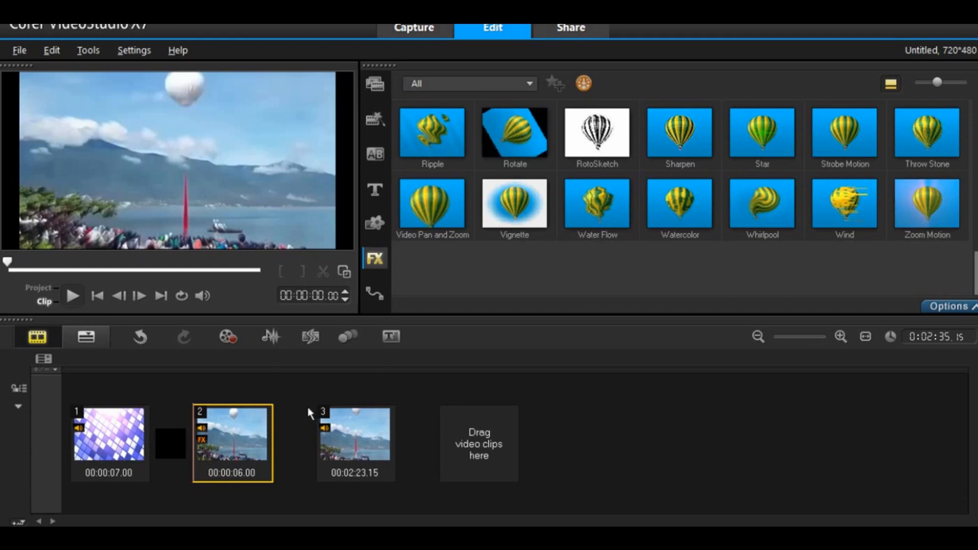
click(84, 337)
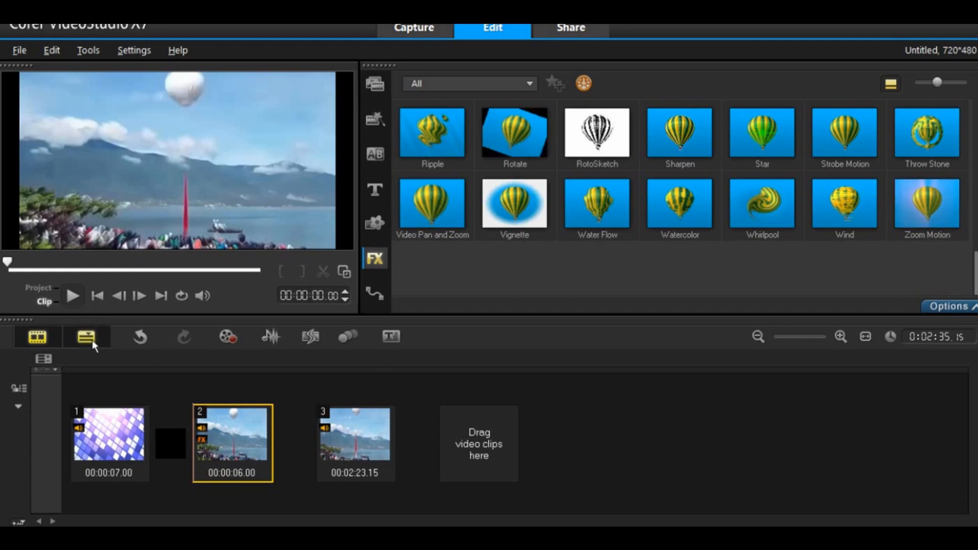
click(624, 393)
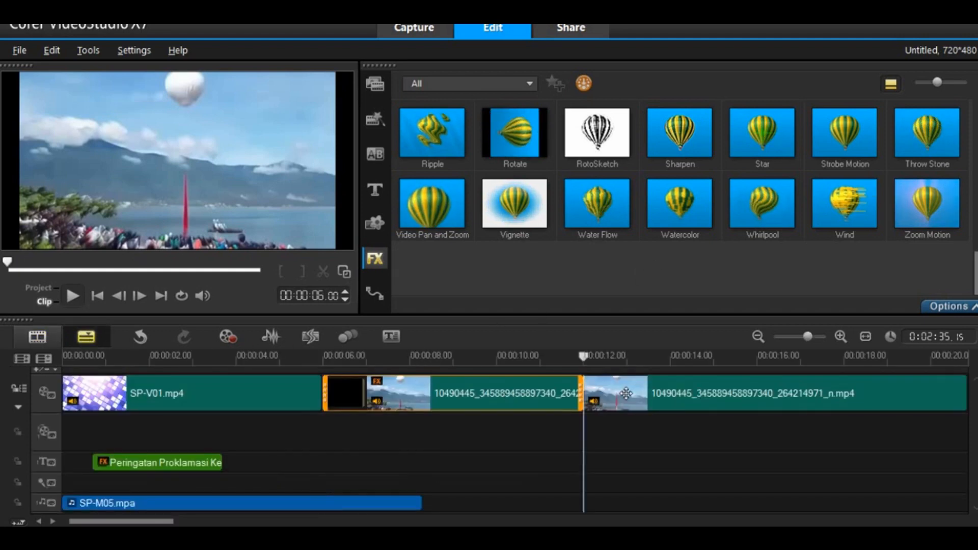
click(437, 393)
key(space)
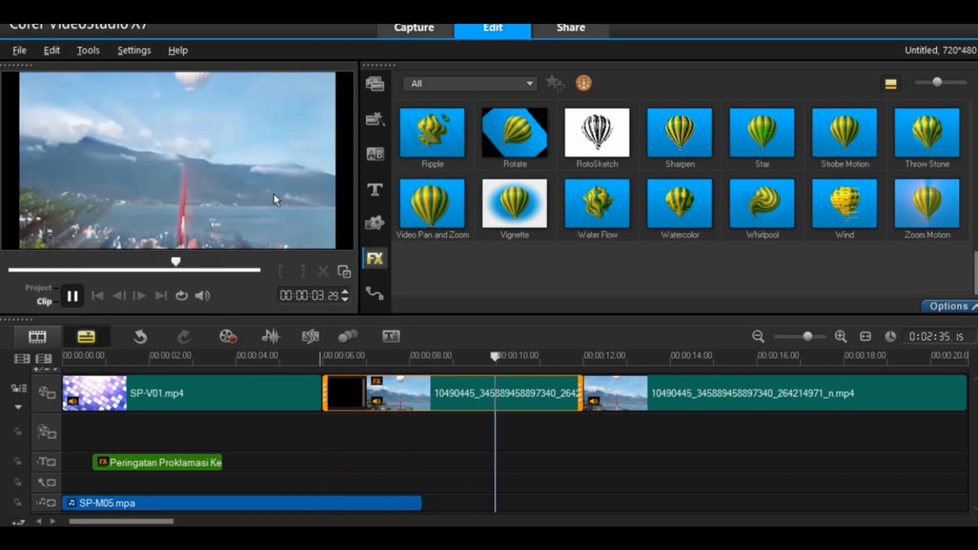
click(671, 397)
key(space)
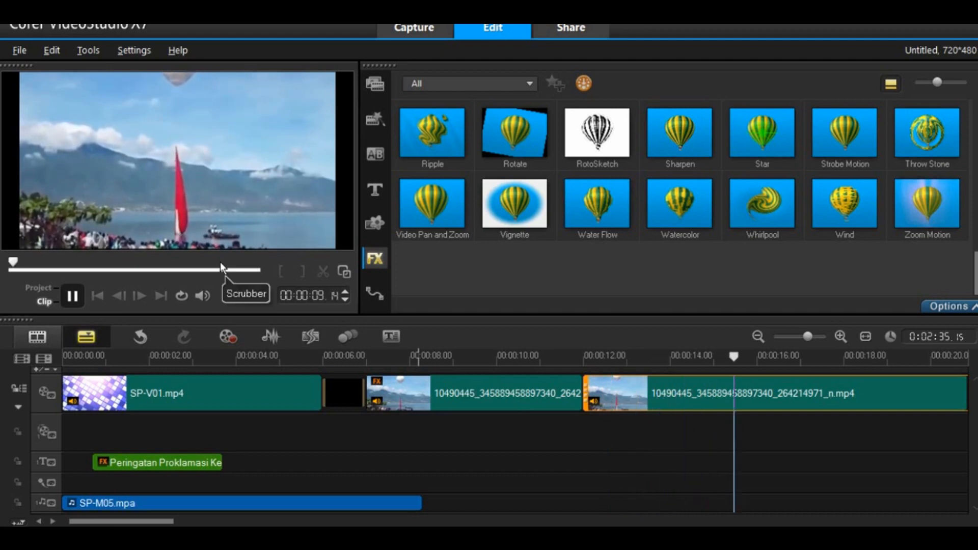
key(space)
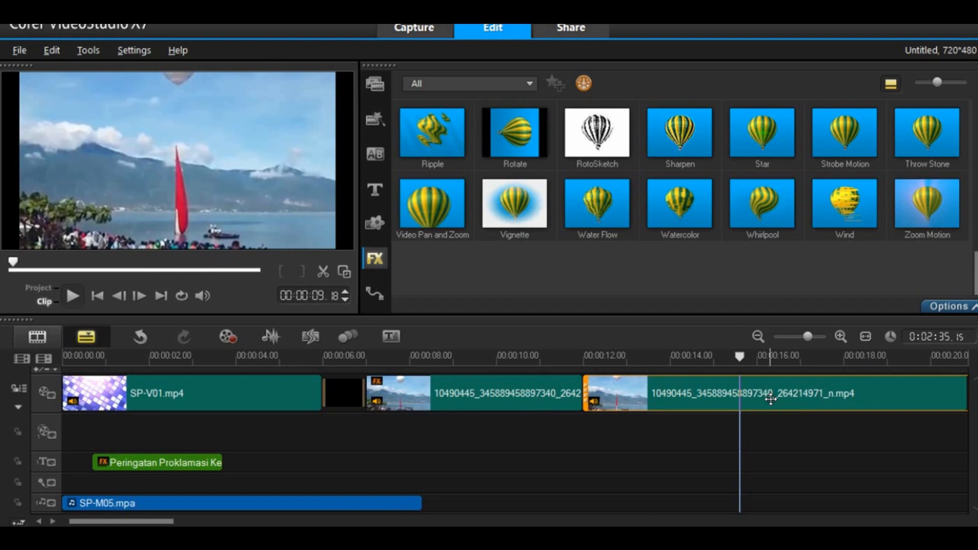
Step: Color-correct the second part of the balloon video with Hue 8 and Saturation 12
click(947, 307)
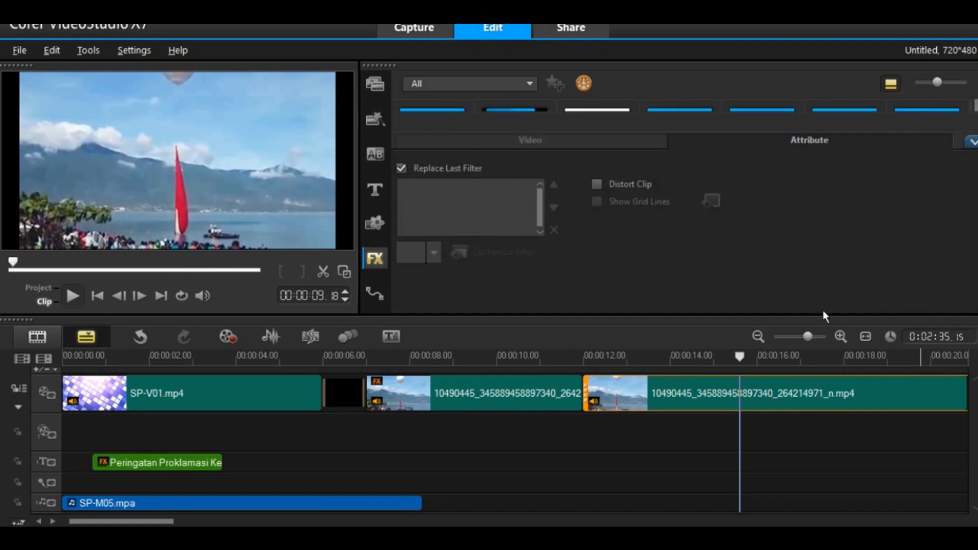
click(558, 137)
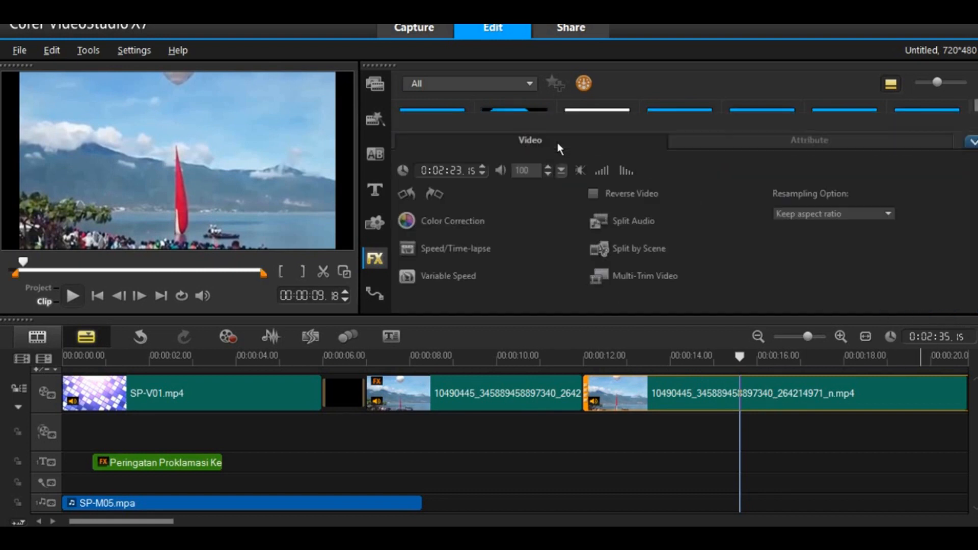
click(442, 222)
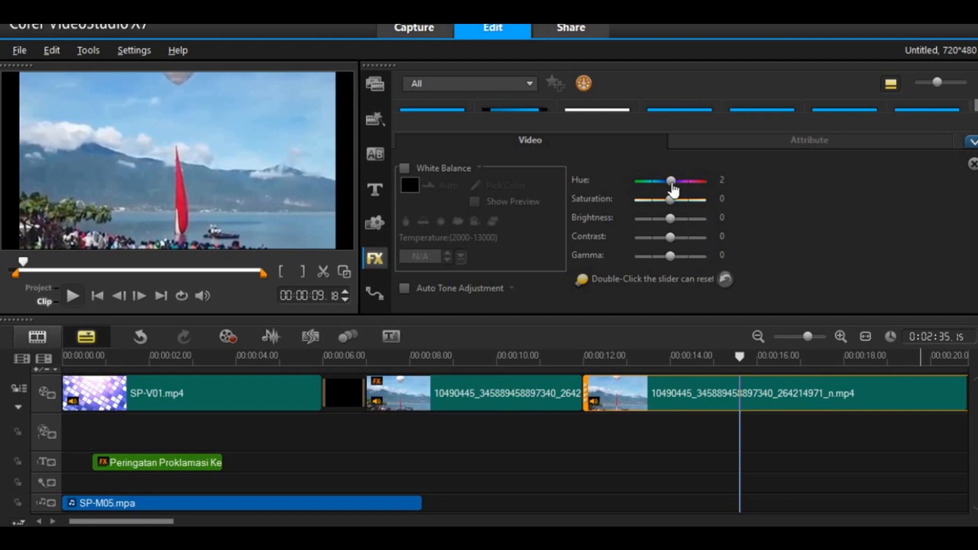
drag(673, 185, 675, 194)
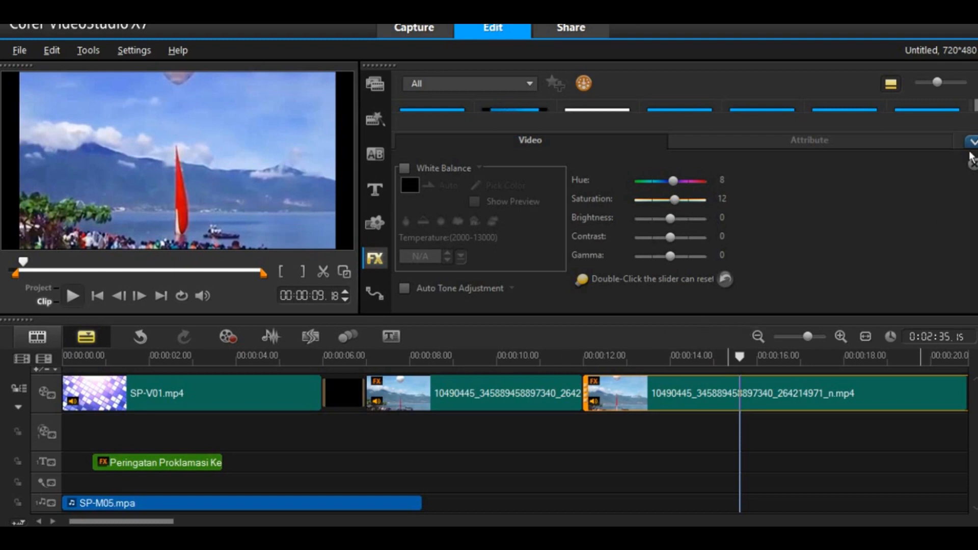
click(972, 163)
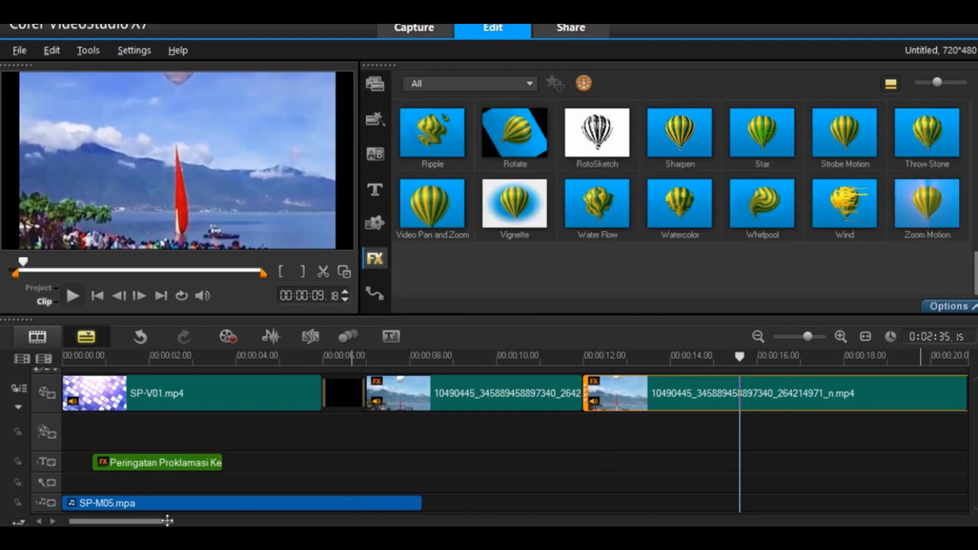
Step: Position the playhead at 00:00:07.04, near the start of the first balloon clip, and bring up the title library
drag(168, 521, 190, 521)
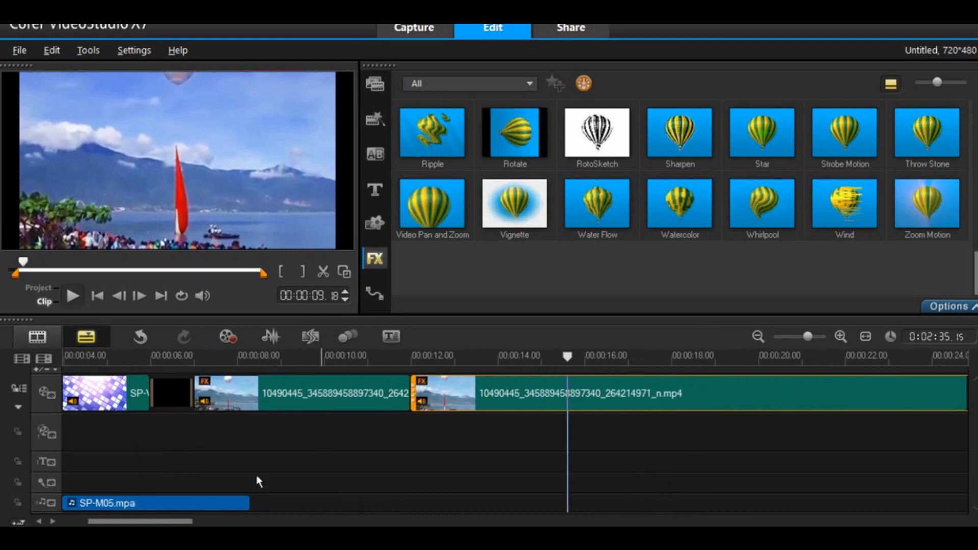
mouse_move(203, 521)
mouse_down()
mouse_move(861, 521)
mouse_move(161, 518)
mouse_move(186, 518)
mouse_up()
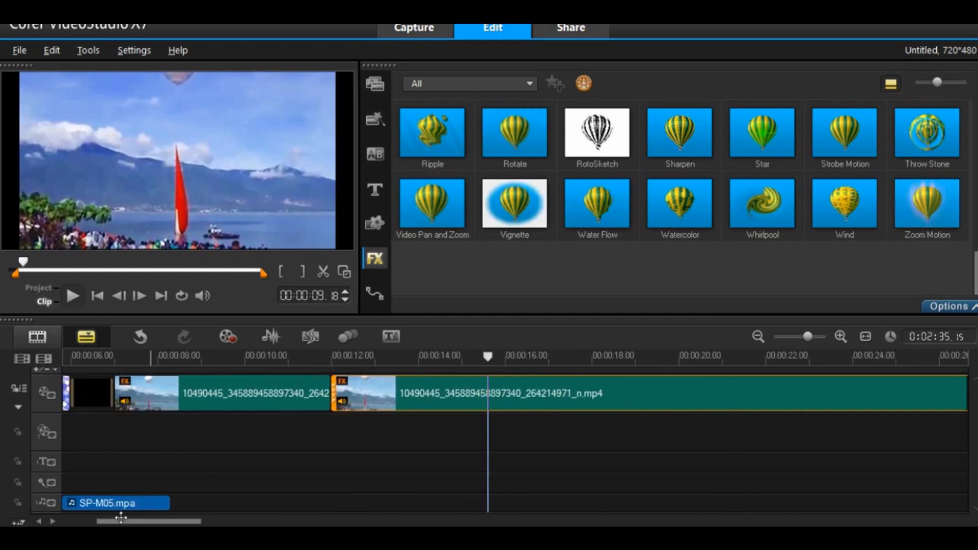
drag(122, 520, 105, 502)
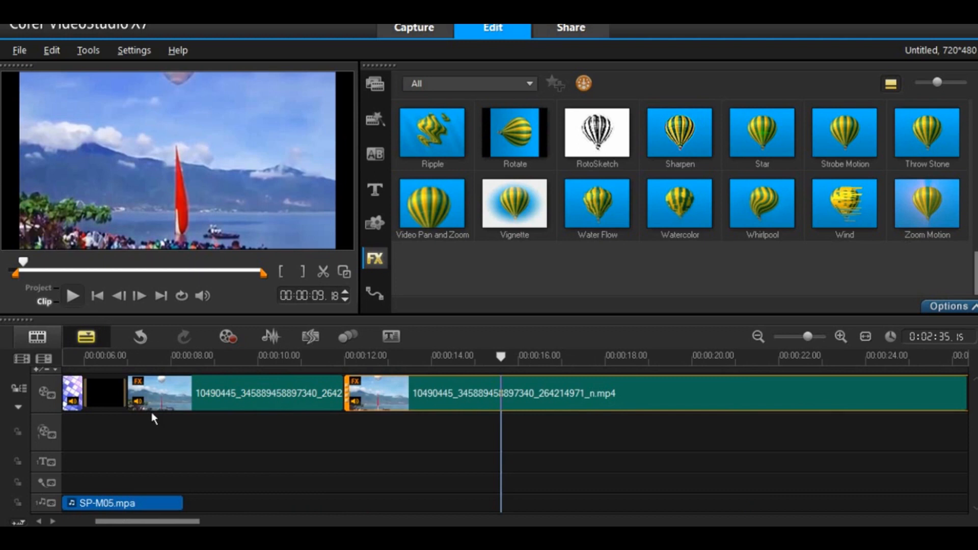
click(150, 356)
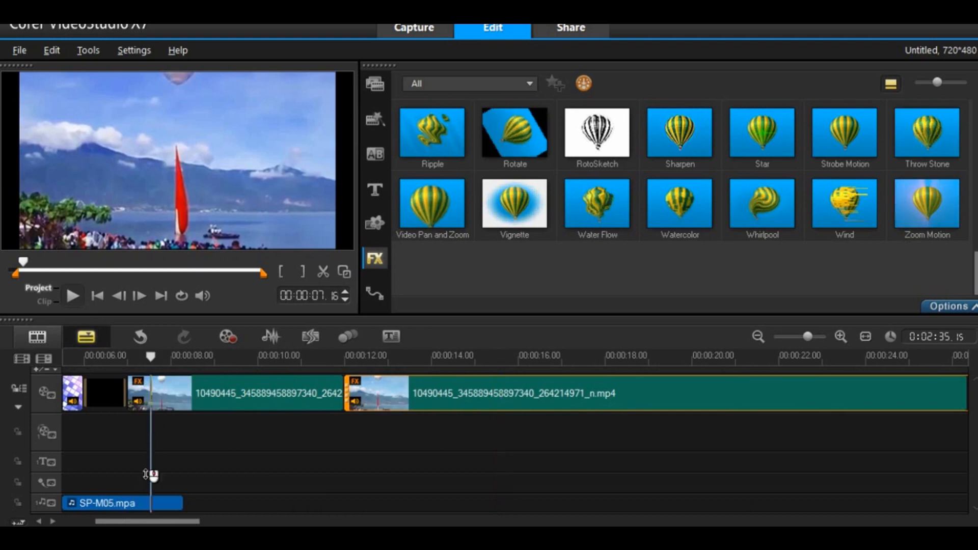
drag(175, 521, 167, 521)
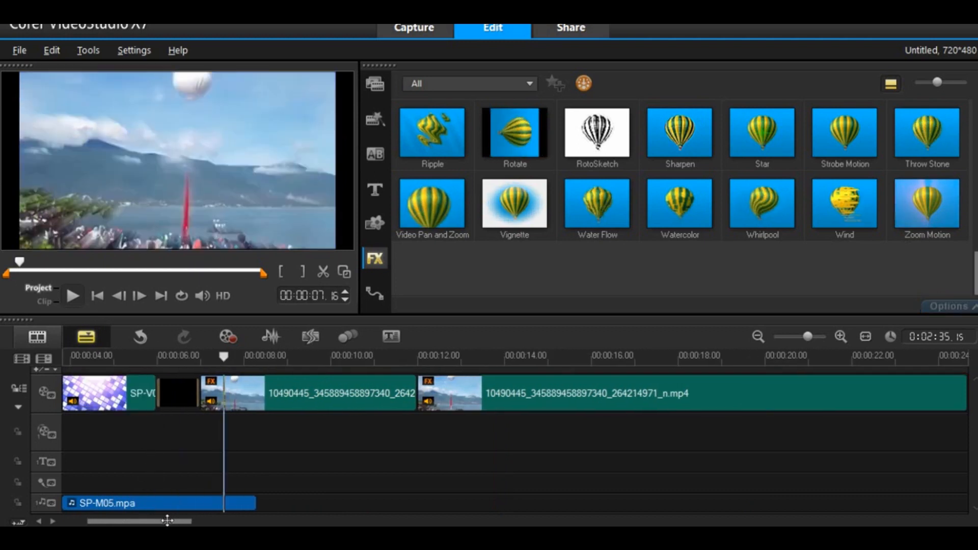
click(206, 358)
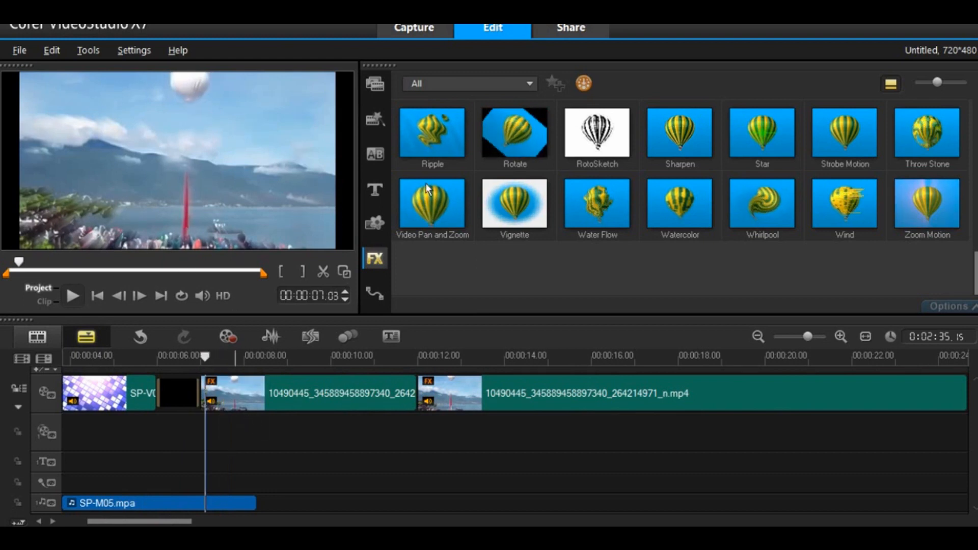
click(363, 196)
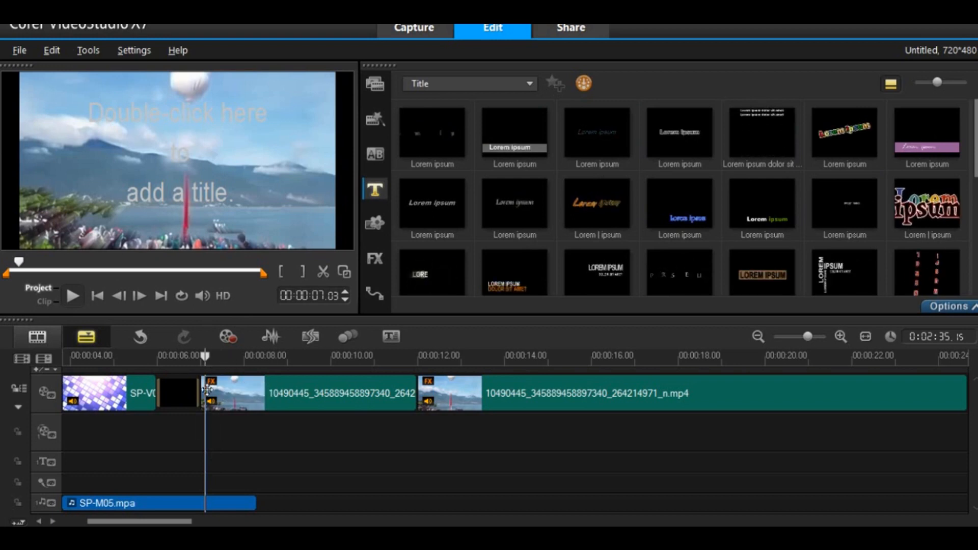
click(207, 356)
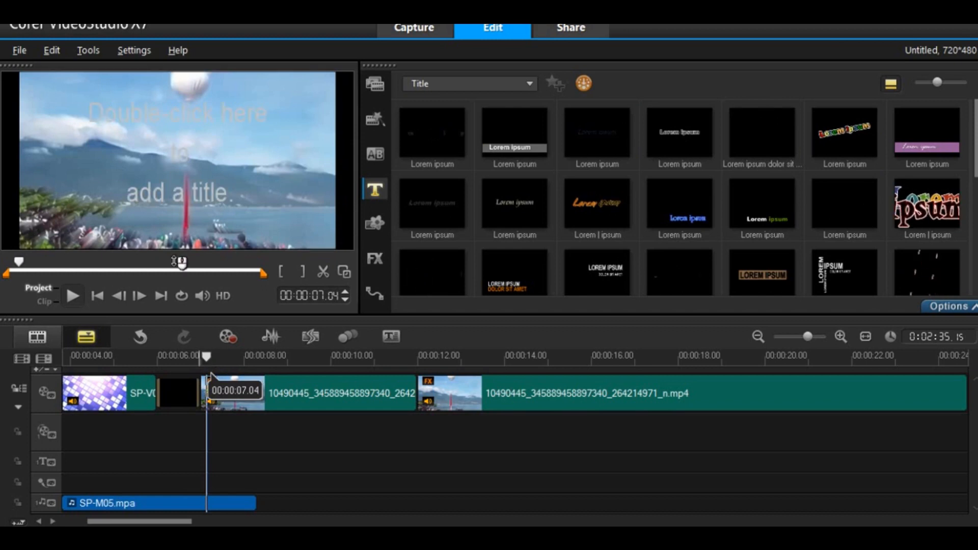
Step: Add the title "Perayaan HUT RI Ke 70" over the balloon clip and move it to the lower centre of the frame
double_click(179, 155)
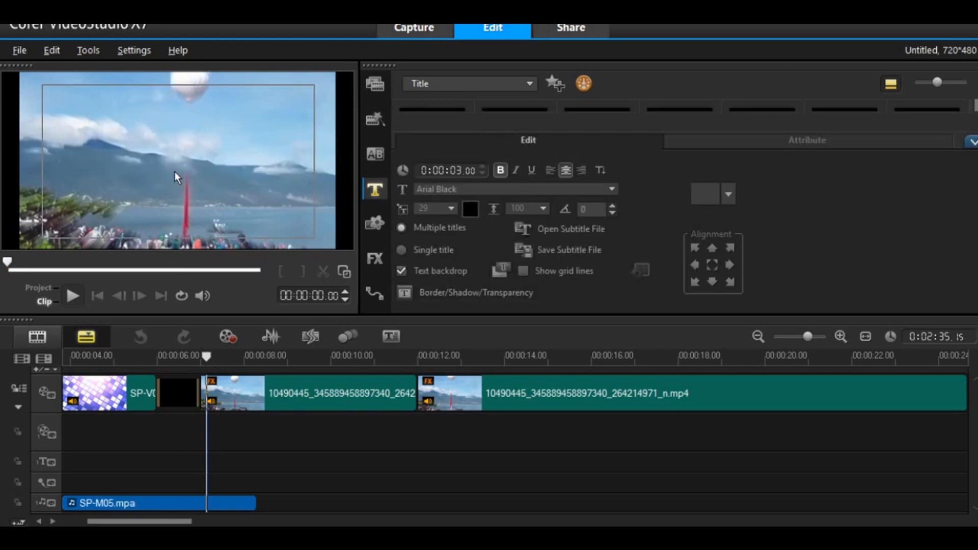
click(182, 161)
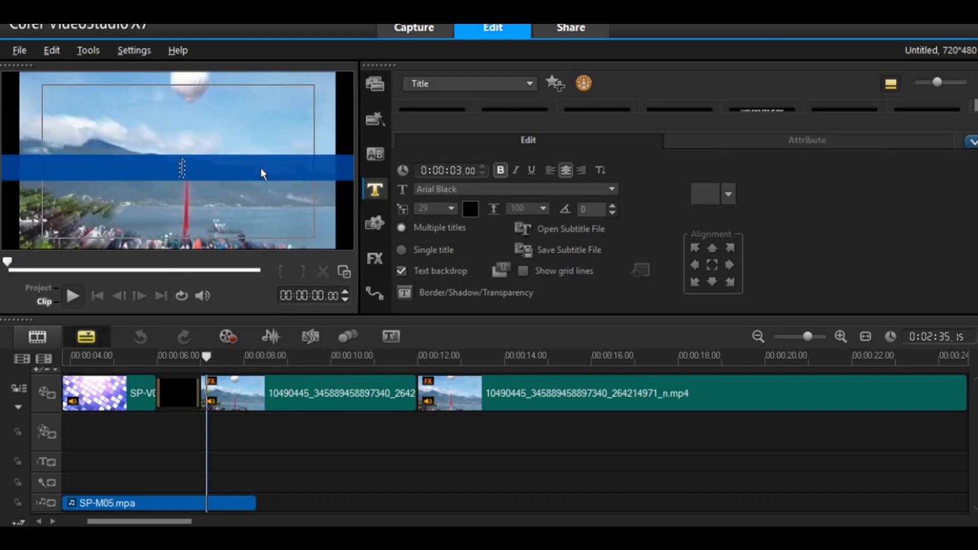
click(219, 190)
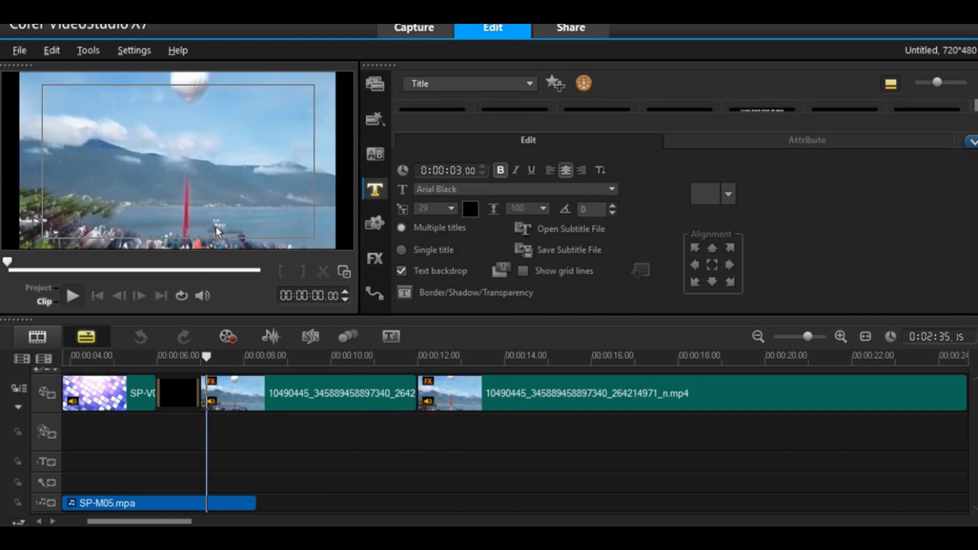
click(164, 214)
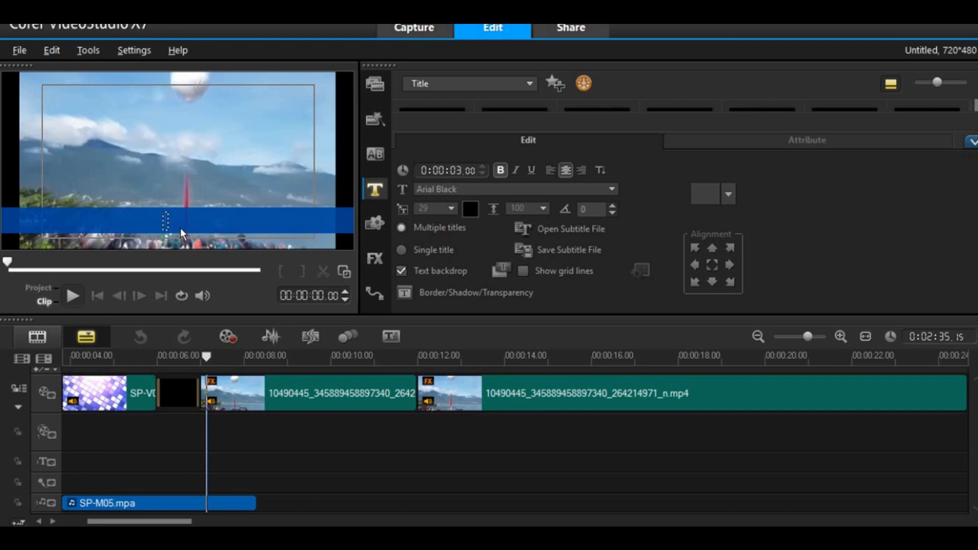
text(HUT)
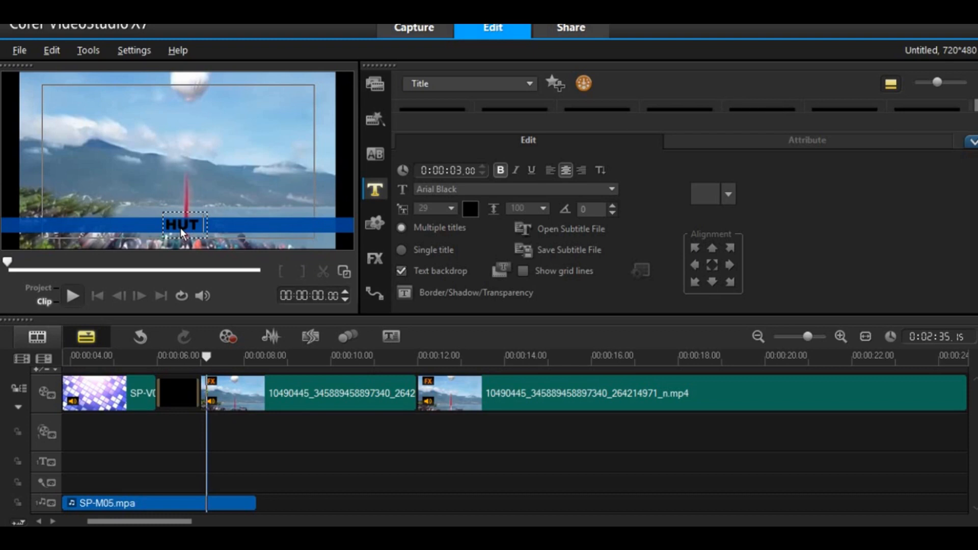
text( RI Ke 70)
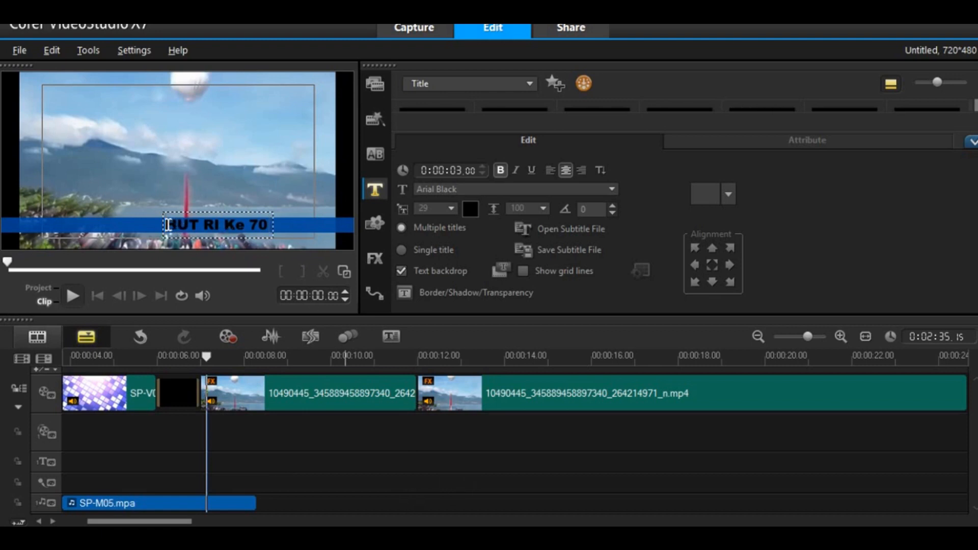
text(Perin)
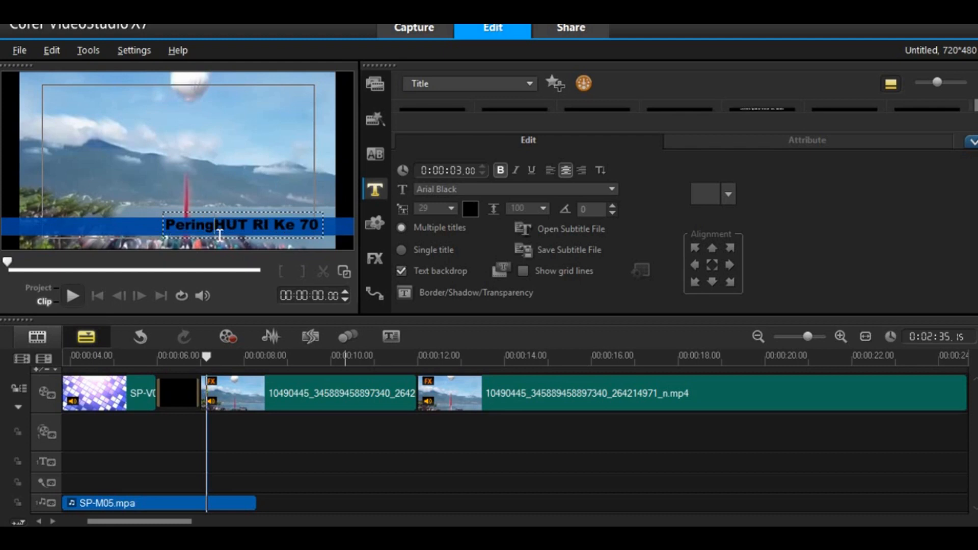
key(BackSpace)
text(ayaan)
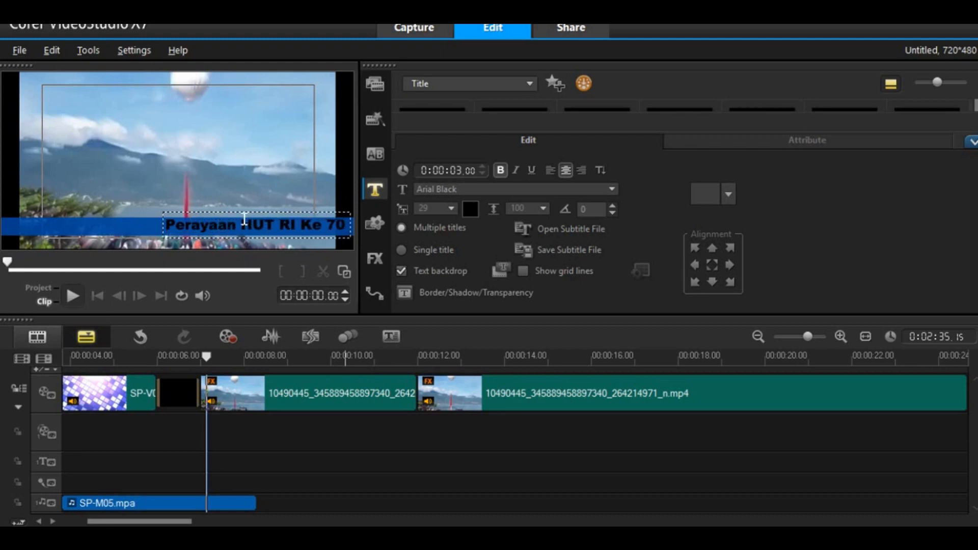
click(206, 209)
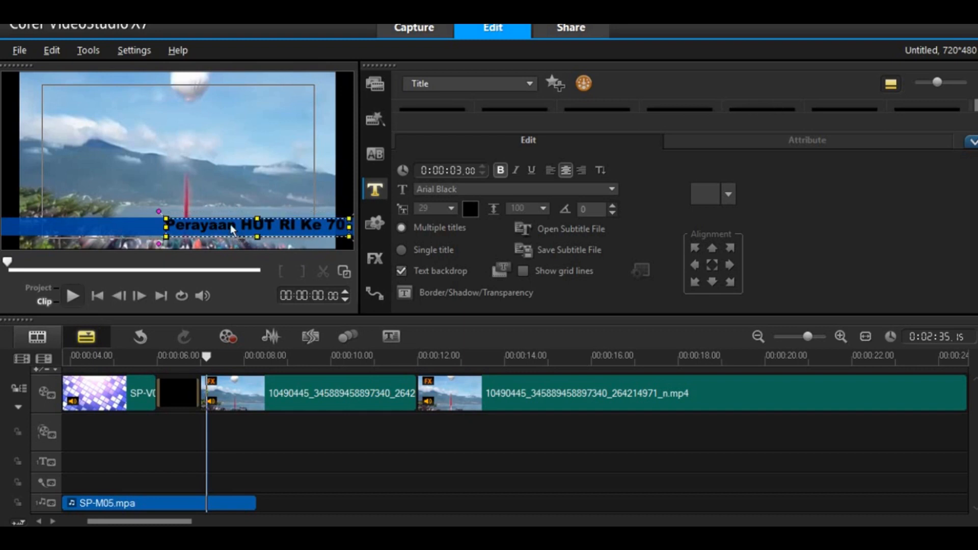
mouse_move(140, 233)
mouse_down()
mouse_move(120, 227)
mouse_move(141, 233)
mouse_up()
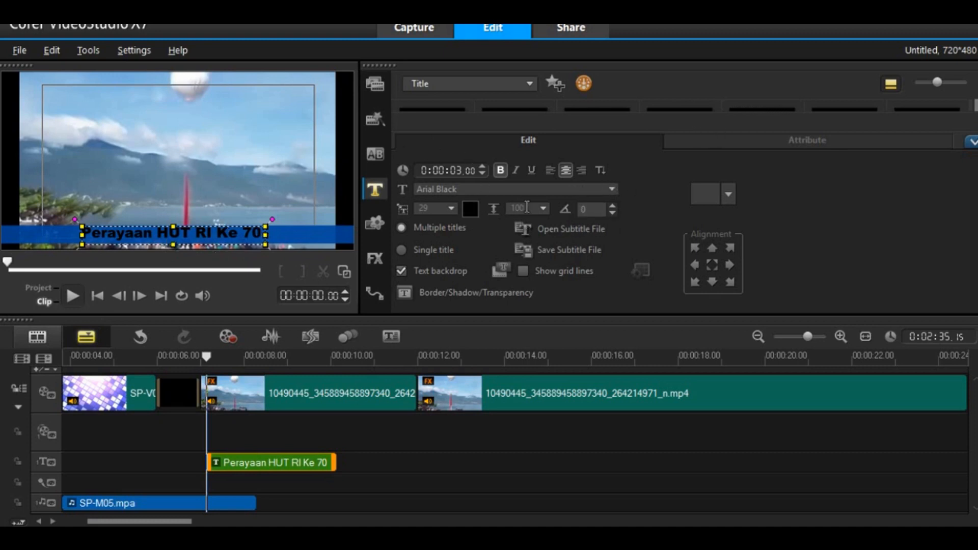
Step: Apply the Swing animation to the new title, using the first preset in the second row
click(733, 139)
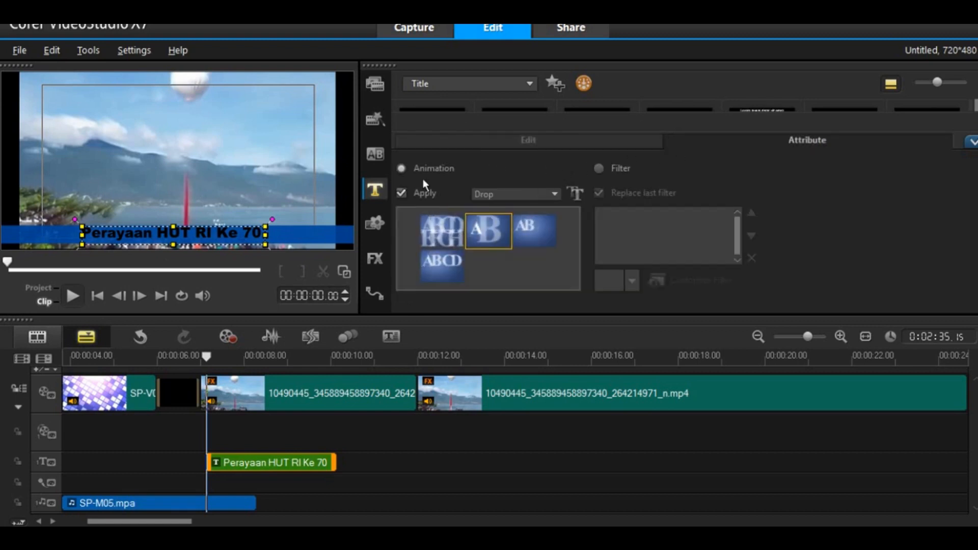
click(558, 194)
scroll(521, 237, down, 1)
click(514, 254)
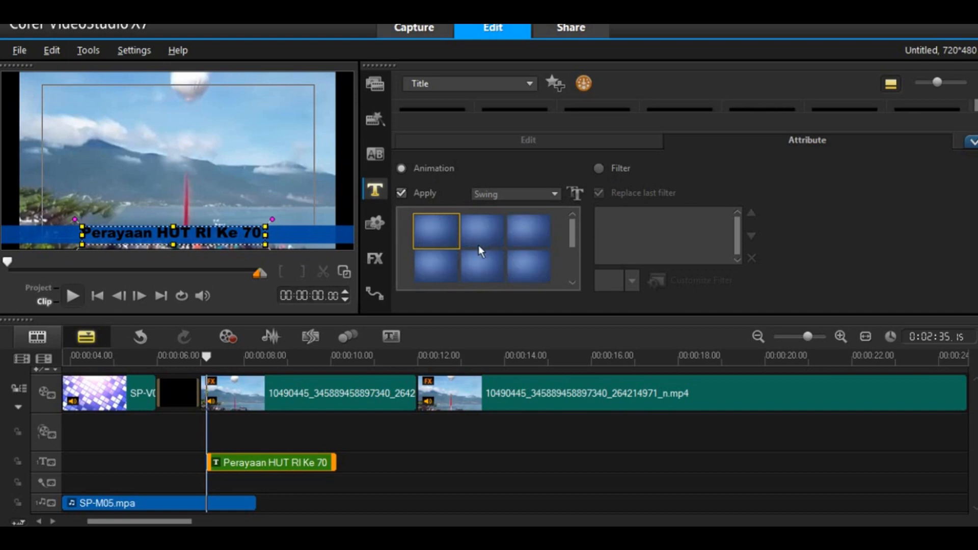
click(428, 270)
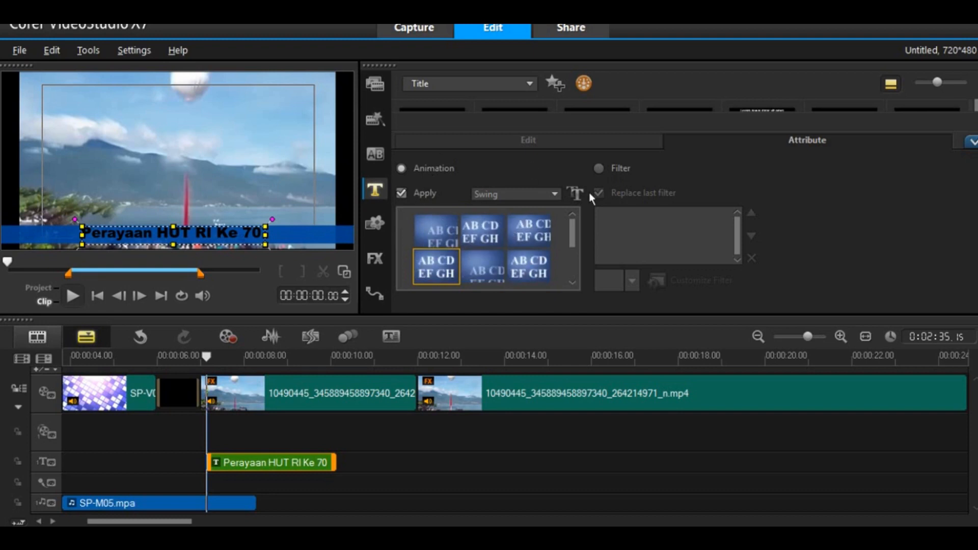
Step: Switch the title's text backdrop off and on again, and change its solid background bar to a gradient colour
click(588, 145)
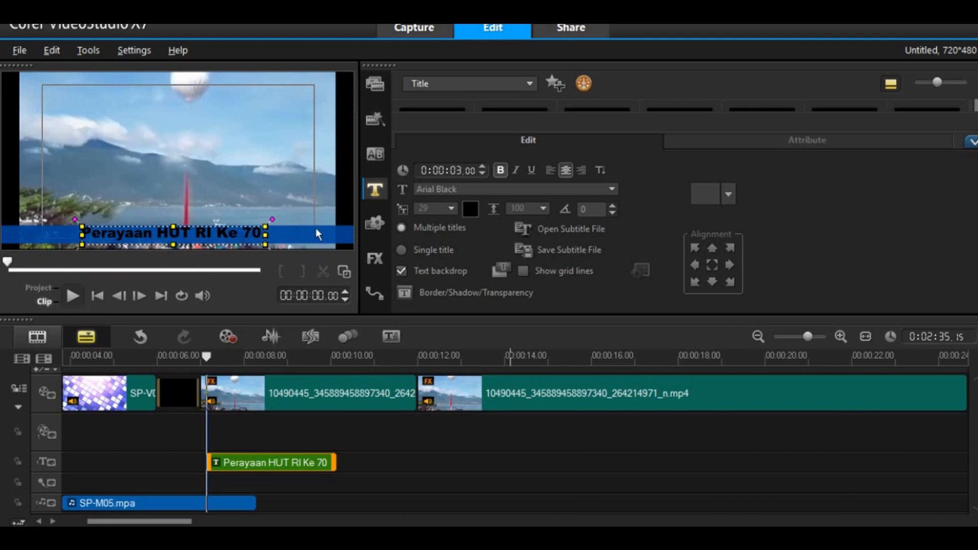
click(402, 271)
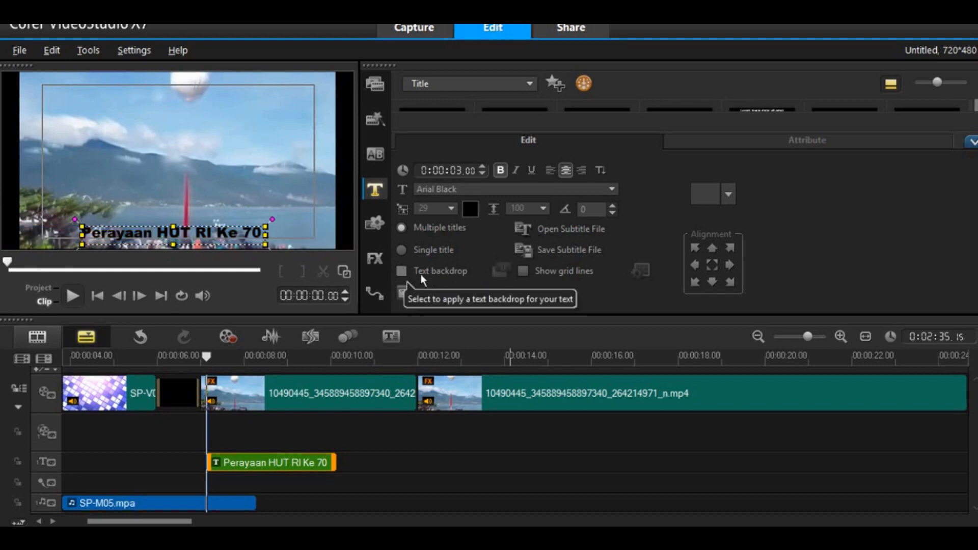
click(413, 273)
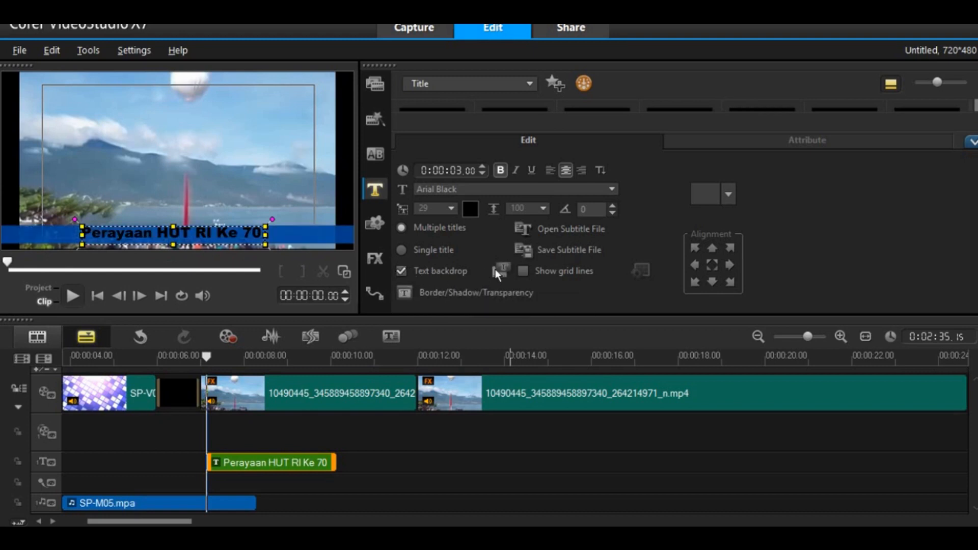
click(501, 271)
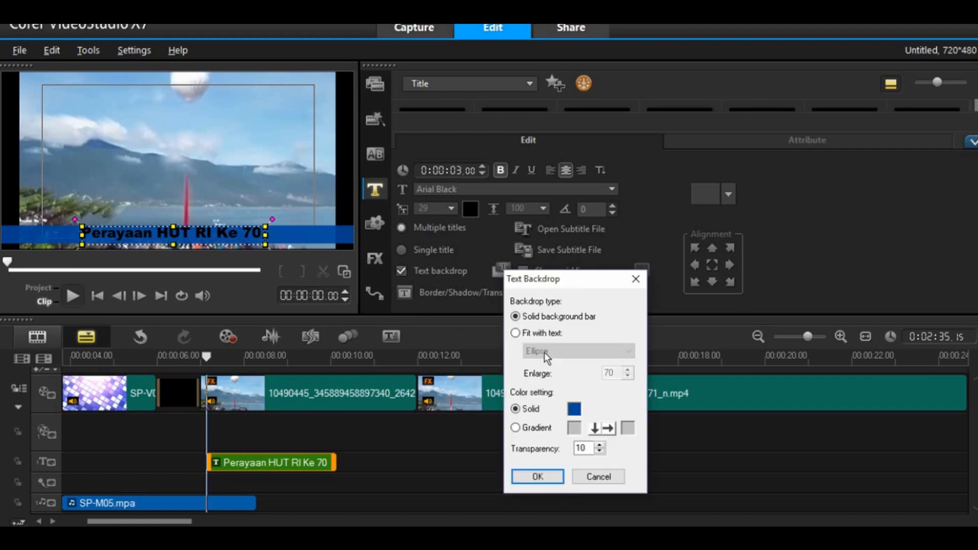
click(574, 407)
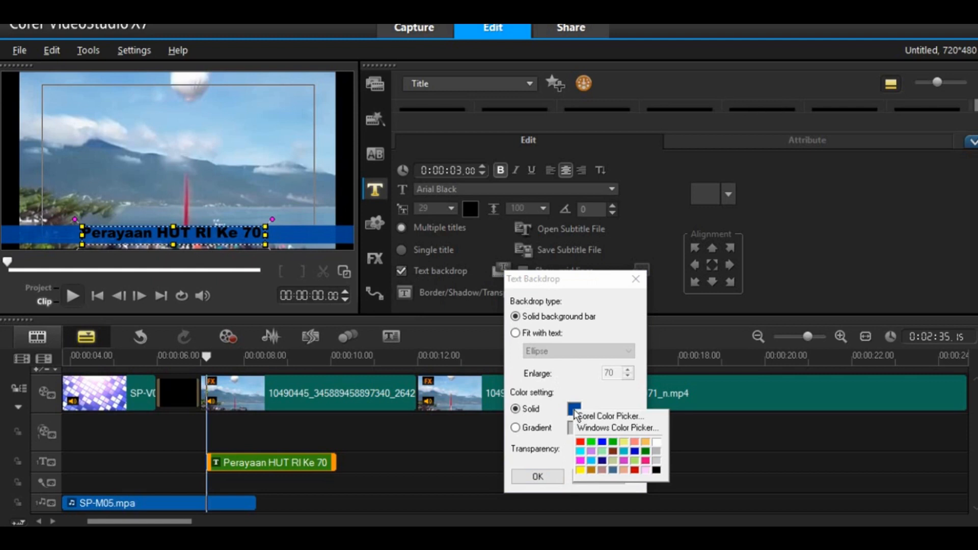
click(555, 422)
click(515, 428)
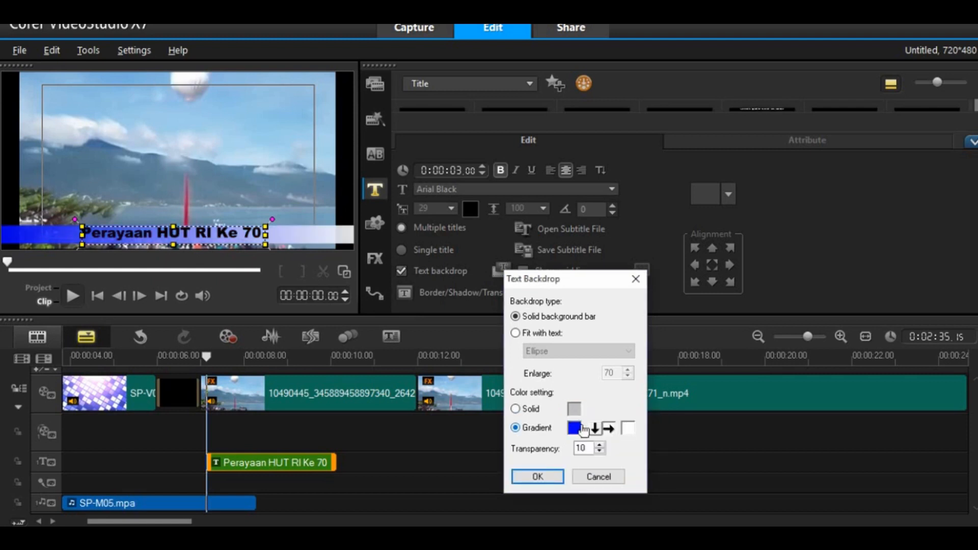
Step: Try both gradient directions on the title's backdrop and set its first colour to green
click(575, 428)
click(601, 431)
click(605, 431)
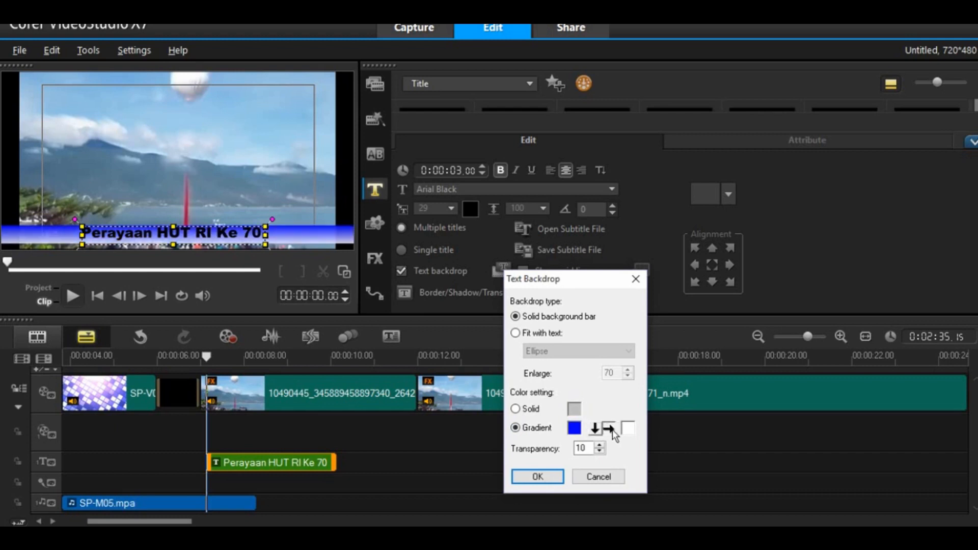
click(574, 428)
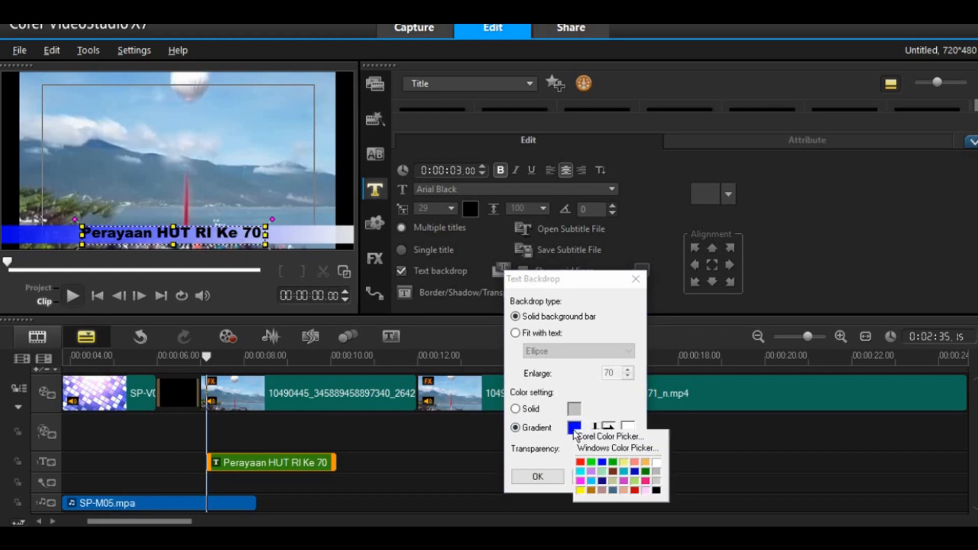
click(612, 463)
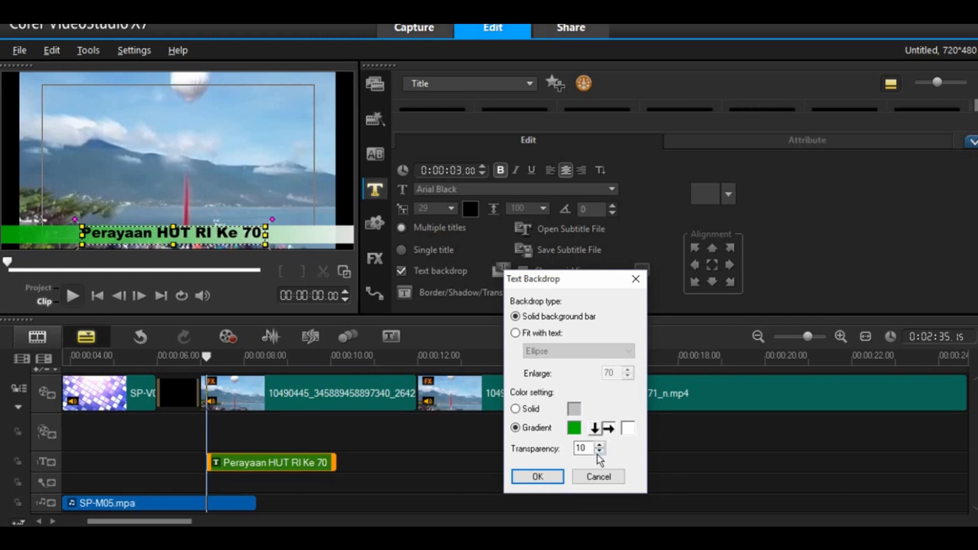
Step: Set the backdrop gradient's first colour to red and compare both directions, choosing the vertical one
click(574, 427)
click(588, 469)
click(599, 429)
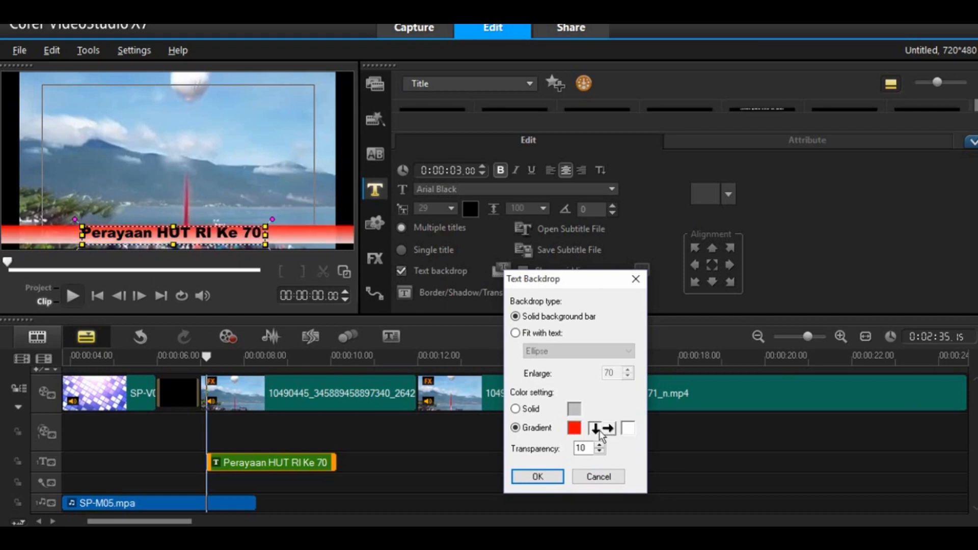
click(603, 431)
click(599, 429)
click(627, 428)
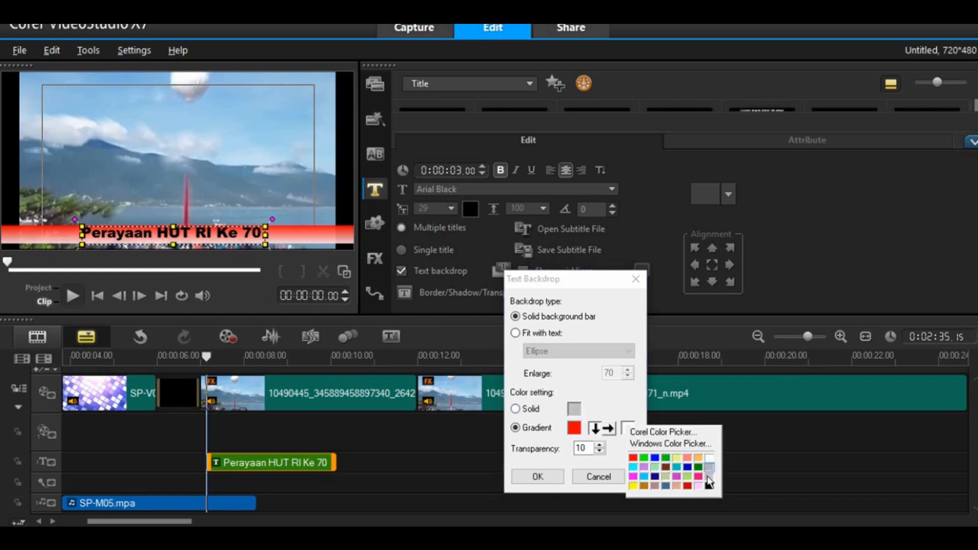
click(655, 466)
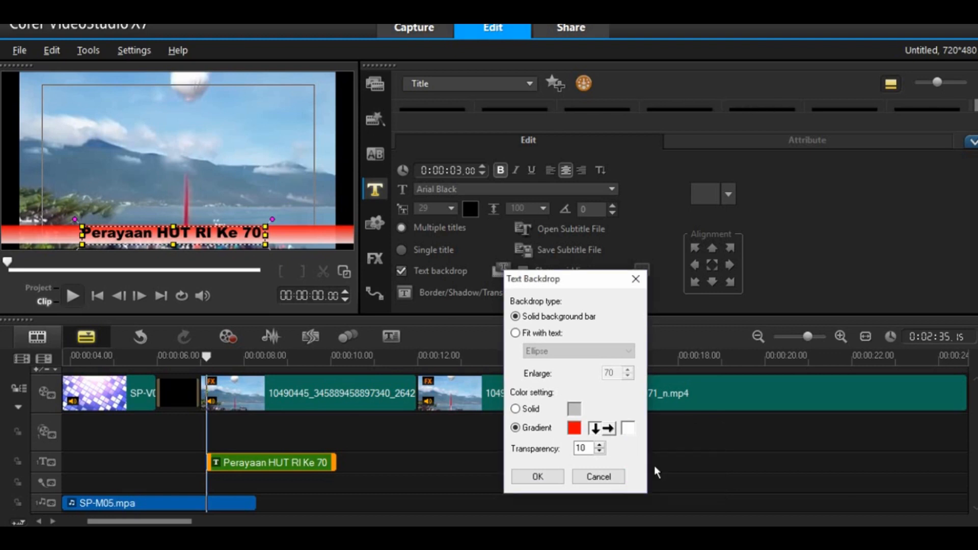
click(627, 428)
click(684, 461)
Step: Set the title backdrop's transparency to 45 and apply the backdrop settings
click(601, 446)
click(600, 446)
click(600, 447)
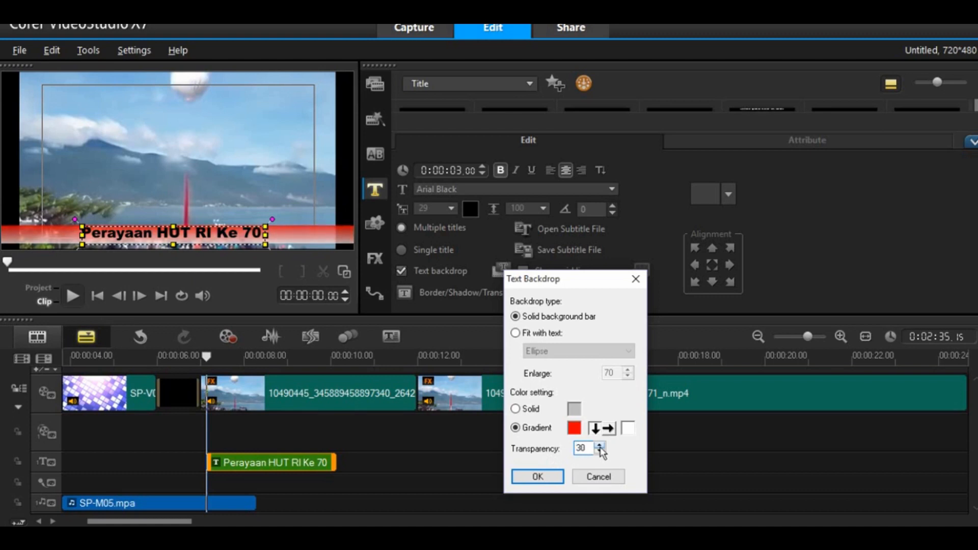
click(600, 447)
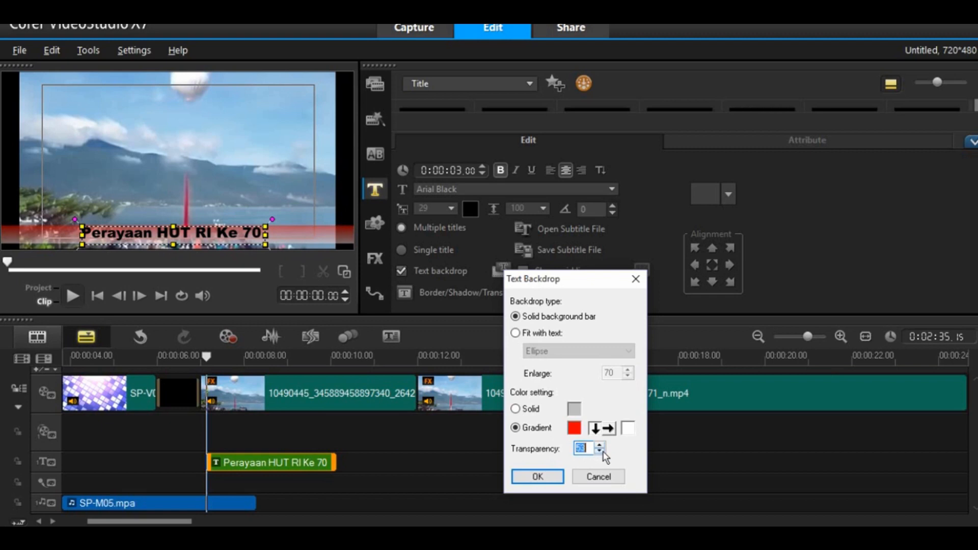
click(601, 451)
click(601, 446)
click(601, 451)
click(601, 451)
click(601, 451)
click(601, 451)
click(601, 451)
click(601, 451)
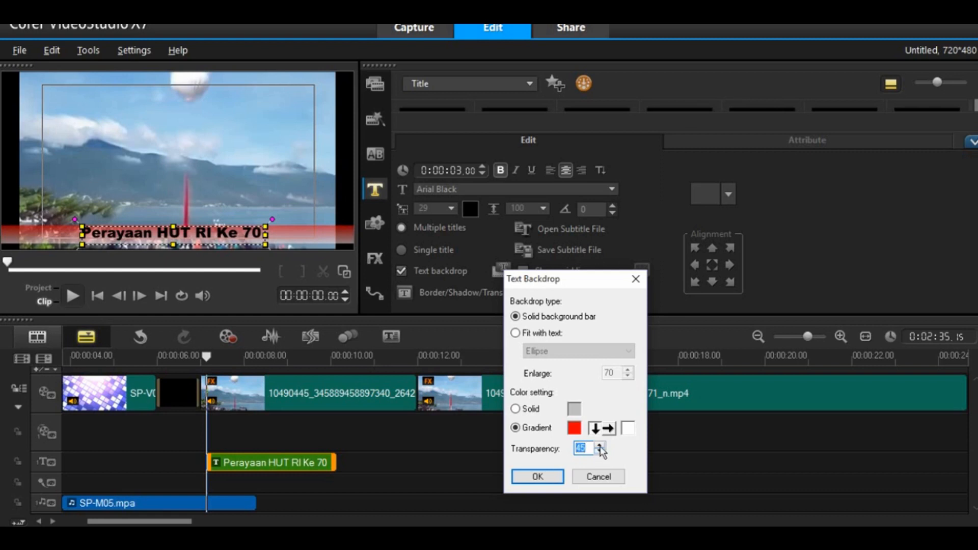
click(540, 476)
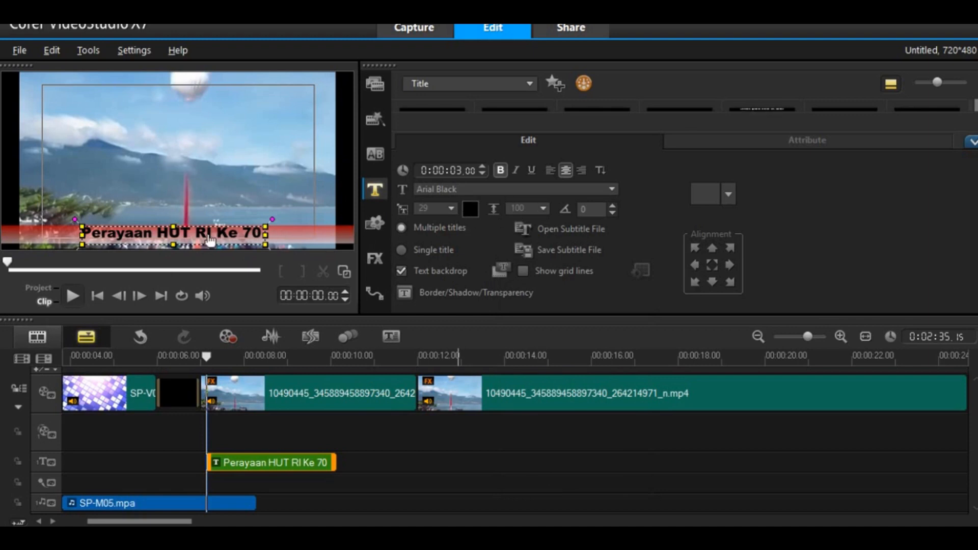
Step: Change the font of the title "Perayaan HUT RI Ke 70" to Bauhaus 93
click(475, 188)
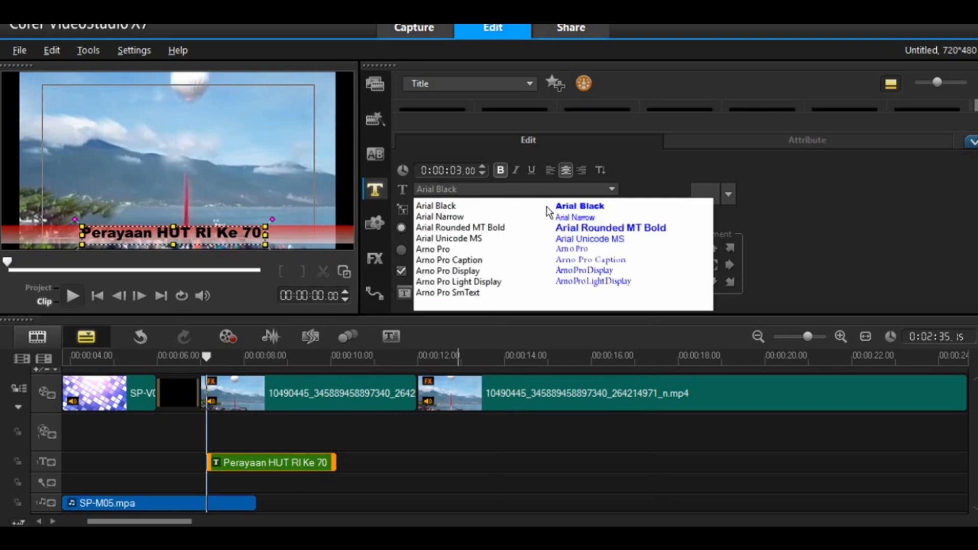
scroll(524, 239, down, 2)
scroll(509, 265, down, 1)
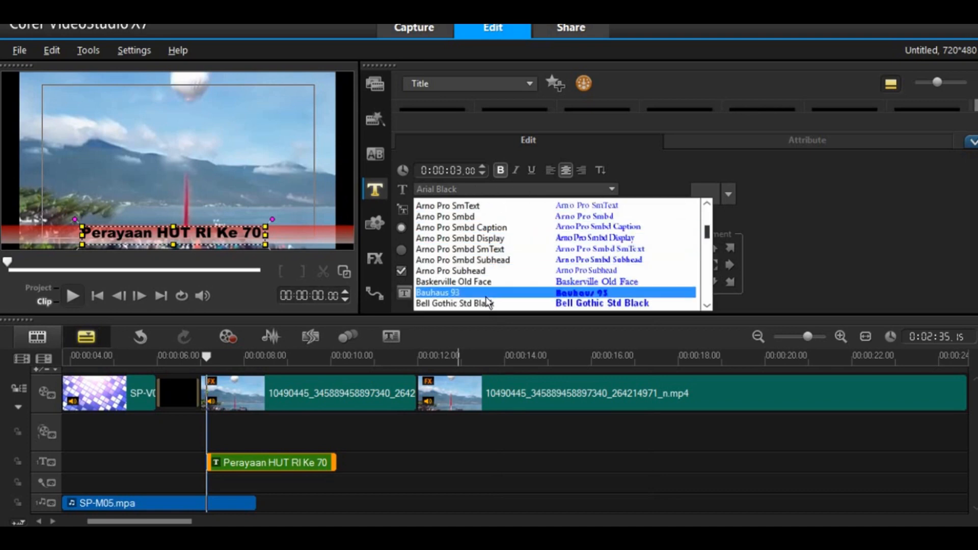
click(486, 293)
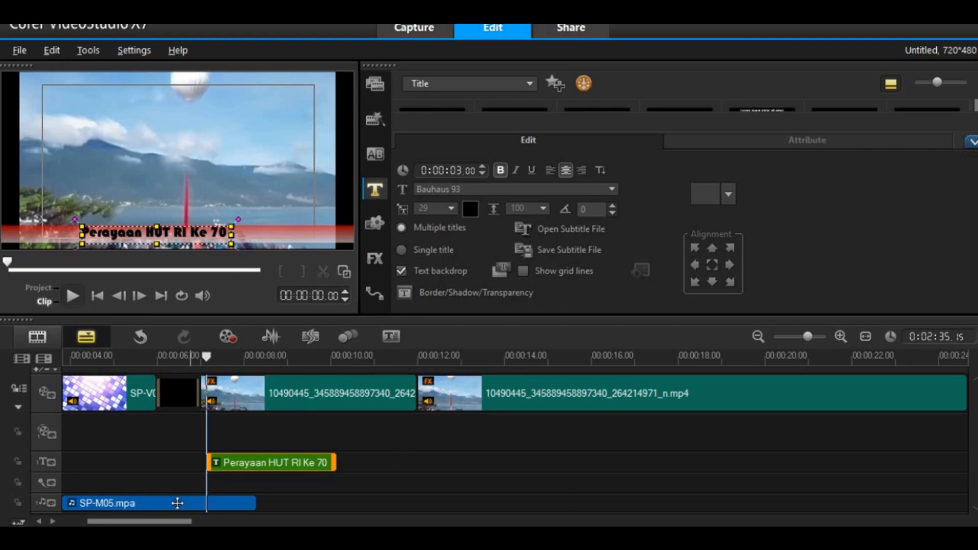
Step: Lengthen the "Perayaan HUT RI Ke 70" title clip on the title track to 4 seconds
click(167, 521)
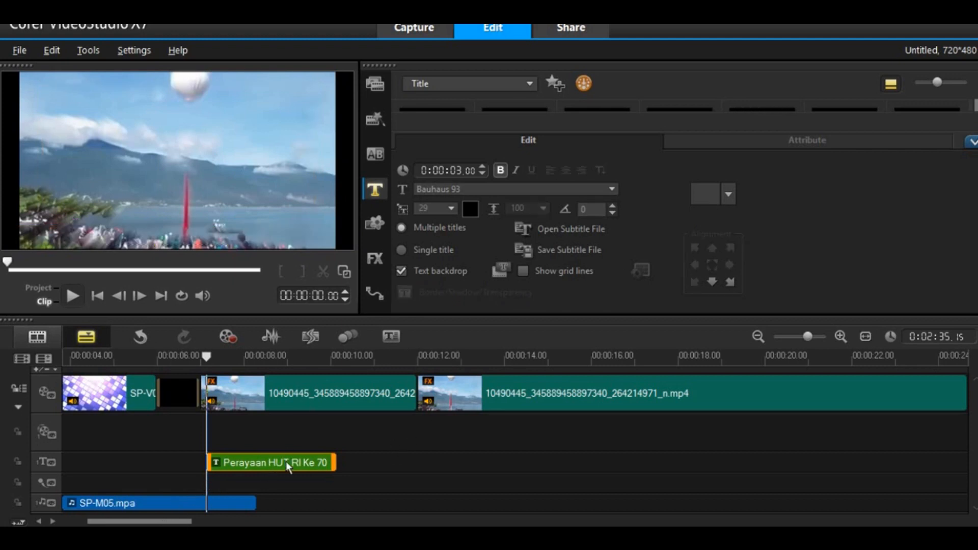
click(334, 521)
click(237, 475)
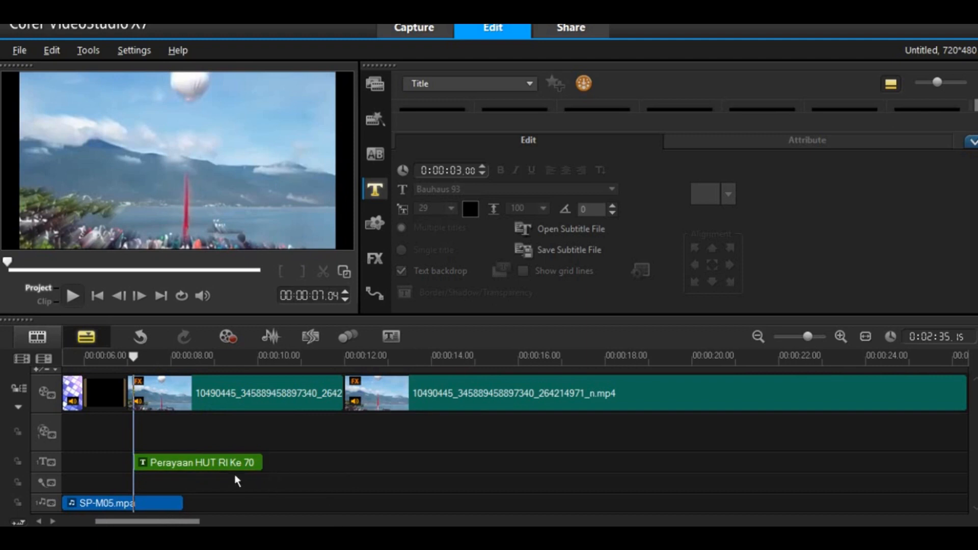
click(249, 463)
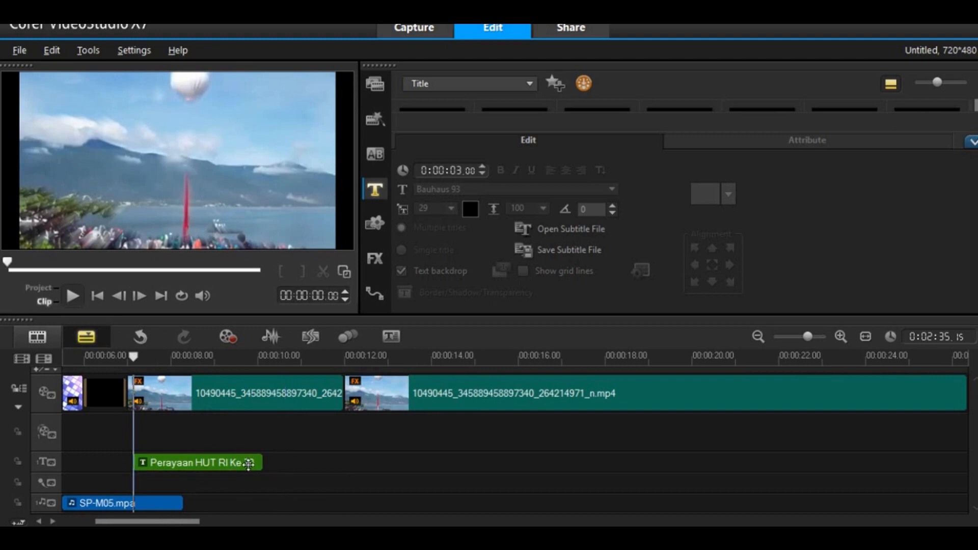
drag(264, 465, 312, 463)
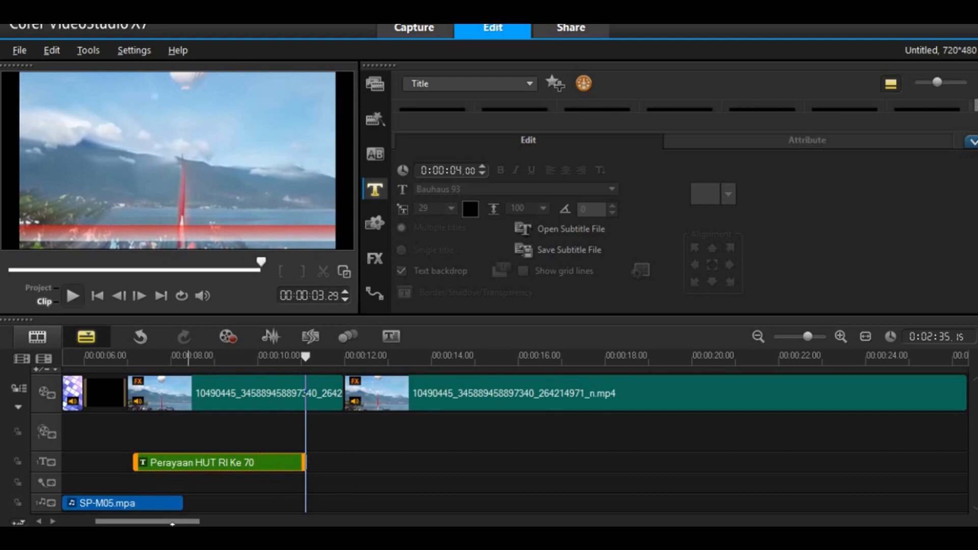
Step: Look through the Ending category of the instant project templates for a suitable closing sequence
drag(149, 521, 676, 520)
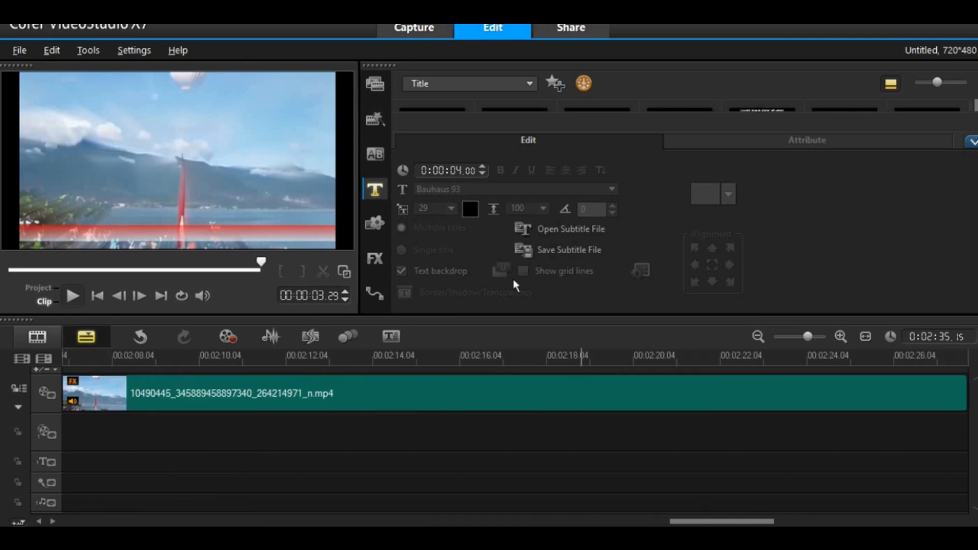
click(378, 125)
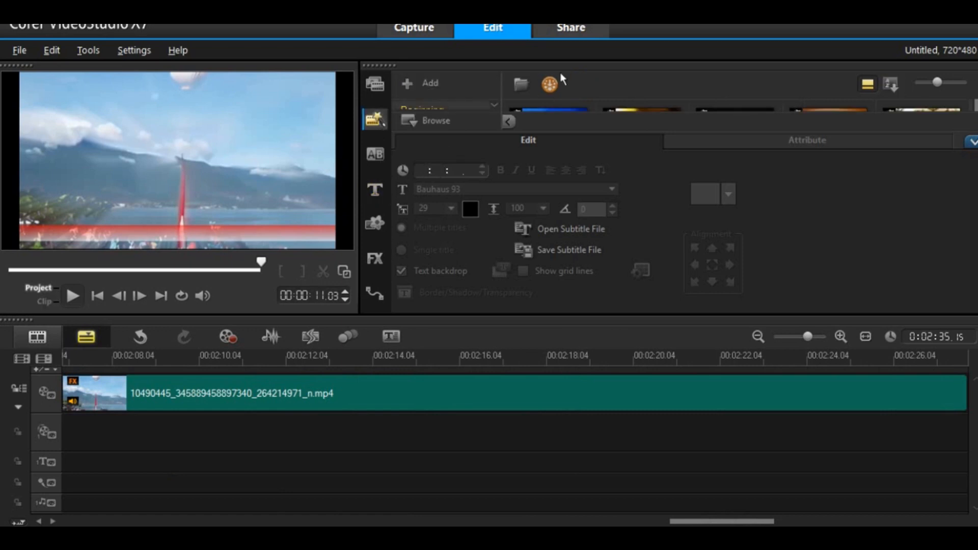
click(509, 121)
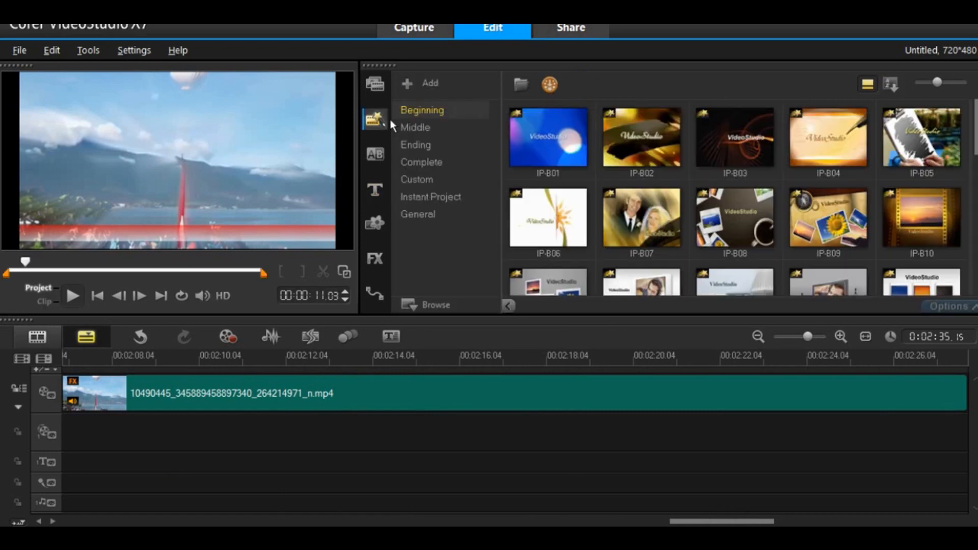
click(423, 144)
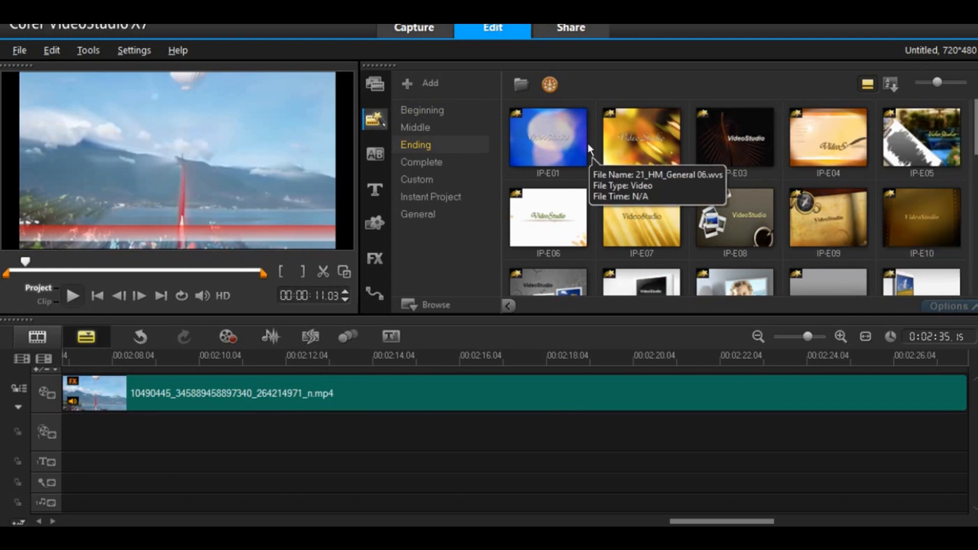
scroll(662, 163, down, 1)
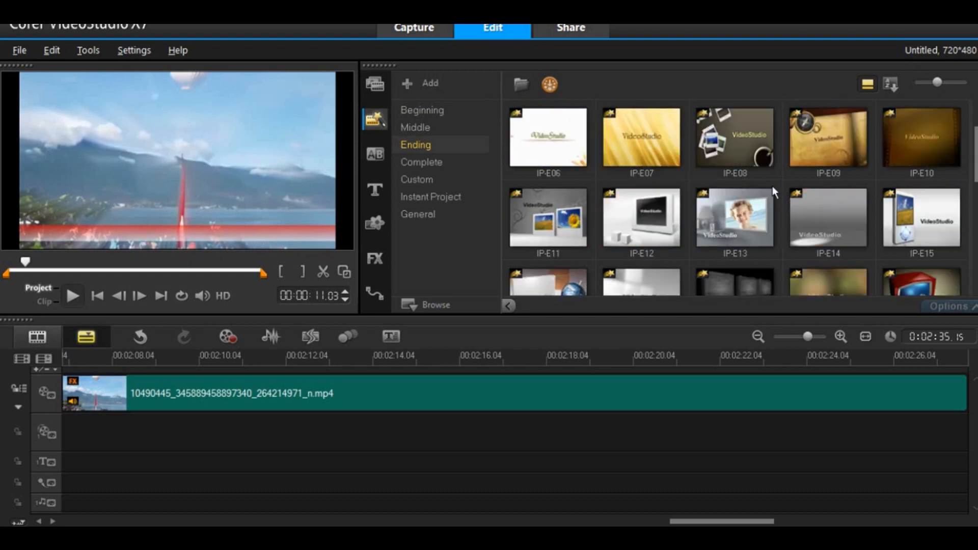
scroll(791, 193, down, 1)
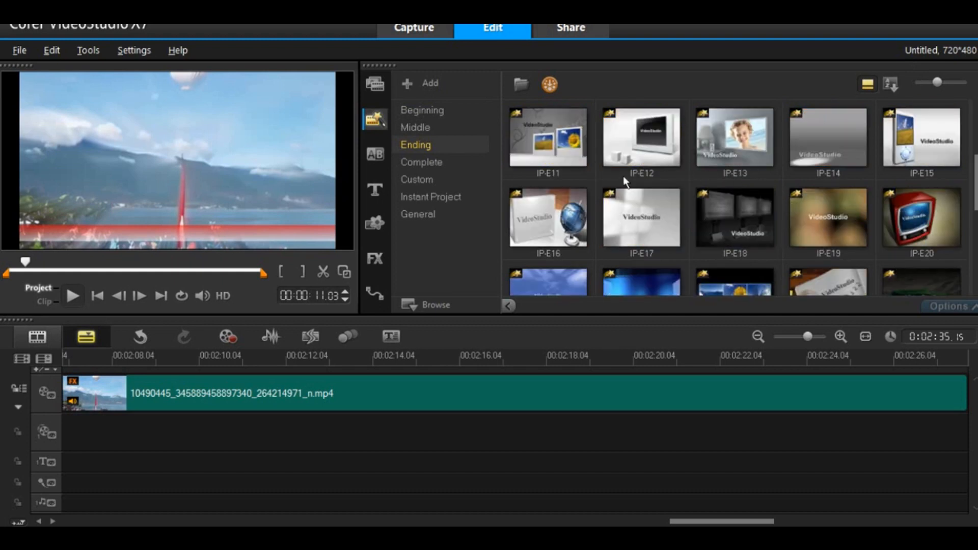
scroll(622, 178, up, 2)
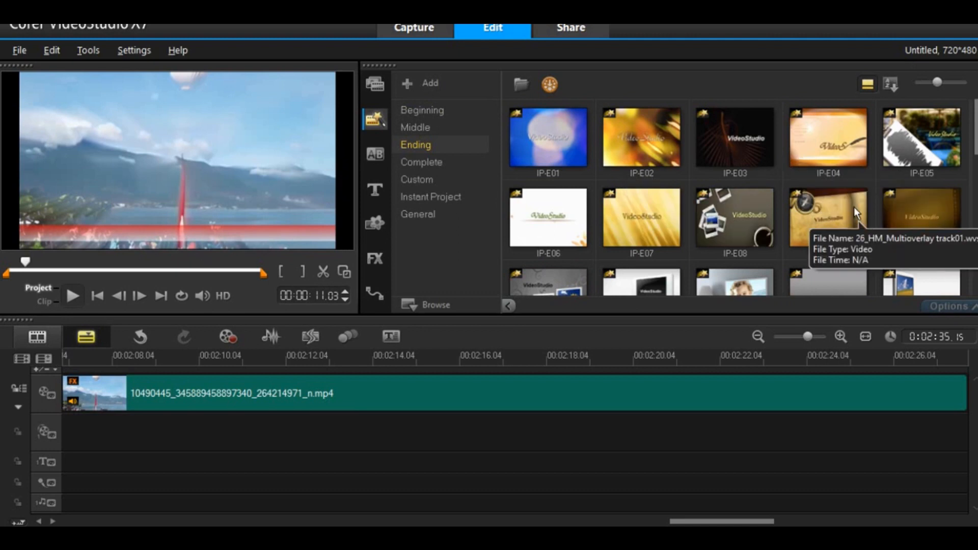
scroll(854, 210, down, 2)
scroll(853, 206, down, 1)
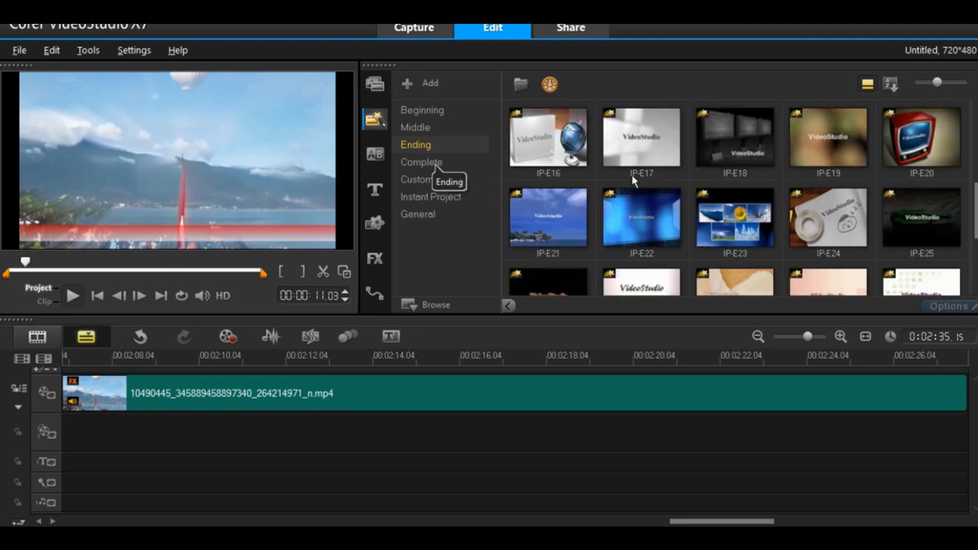
scroll(790, 232, down, 1)
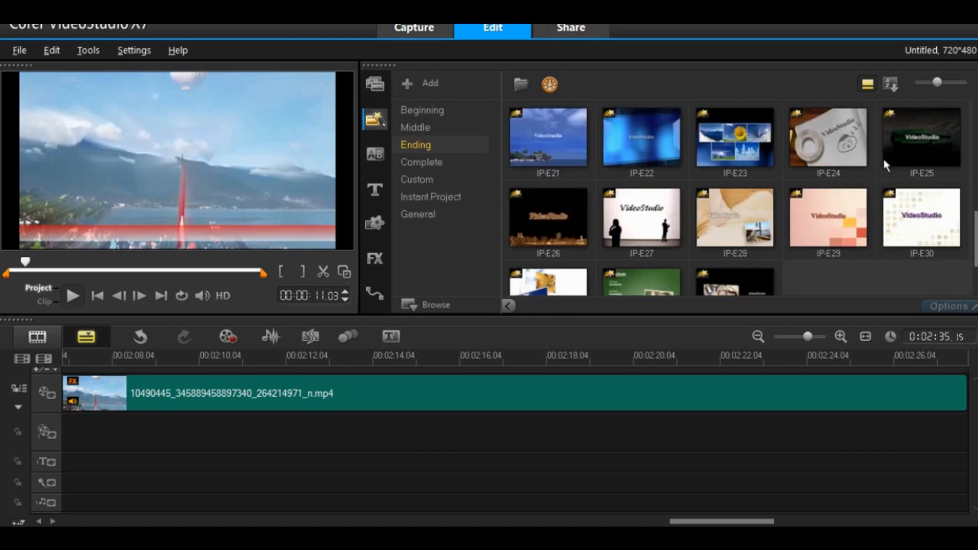
scroll(719, 216, down, 1)
scroll(687, 181, up, 1)
Step: Add the ending template IP-E22 to the timeline after the last video clip
click(652, 136)
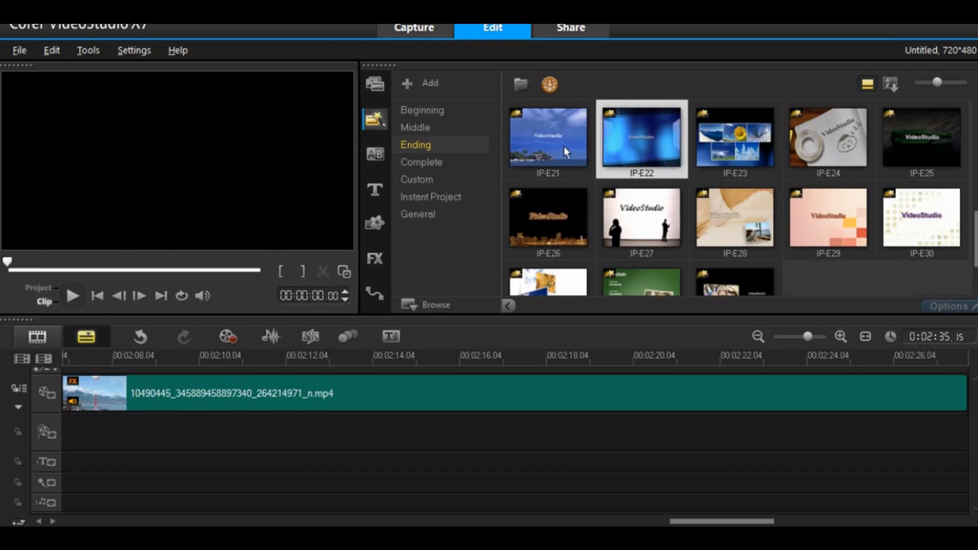
click(558, 147)
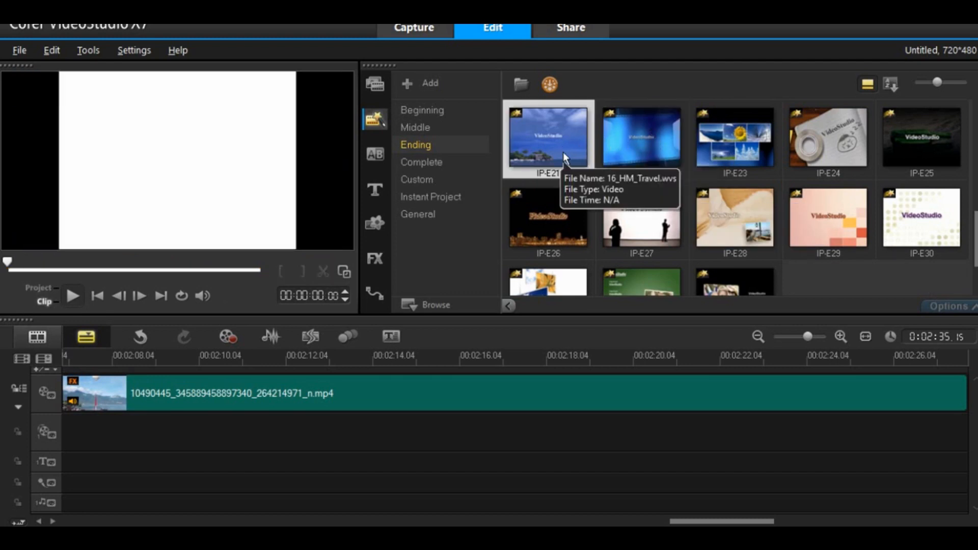
click(630, 152)
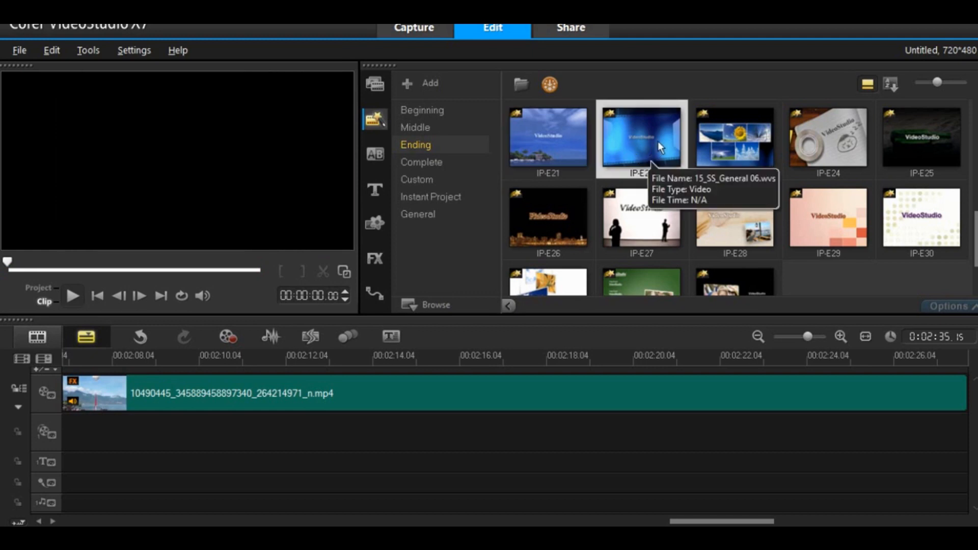
drag(635, 153, 718, 450)
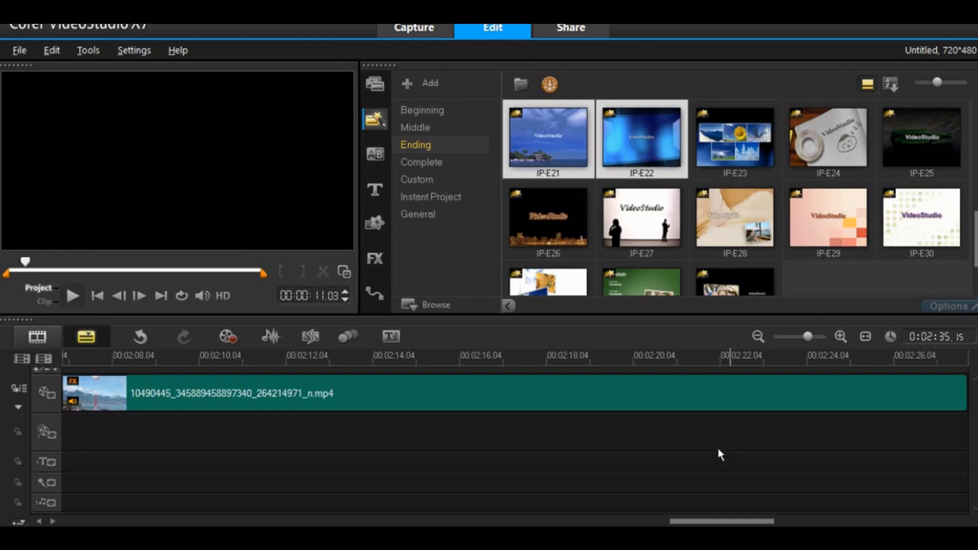
drag(700, 520, 782, 520)
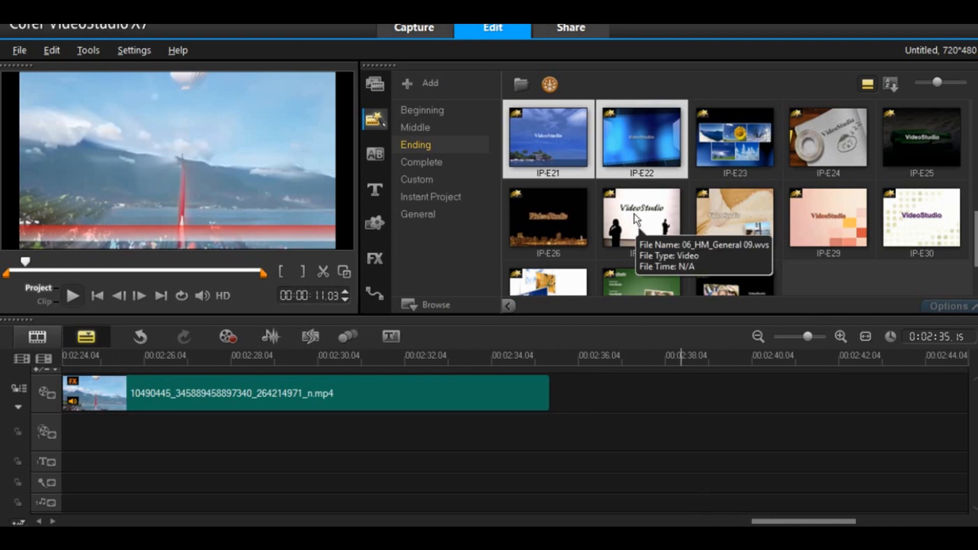
click(632, 143)
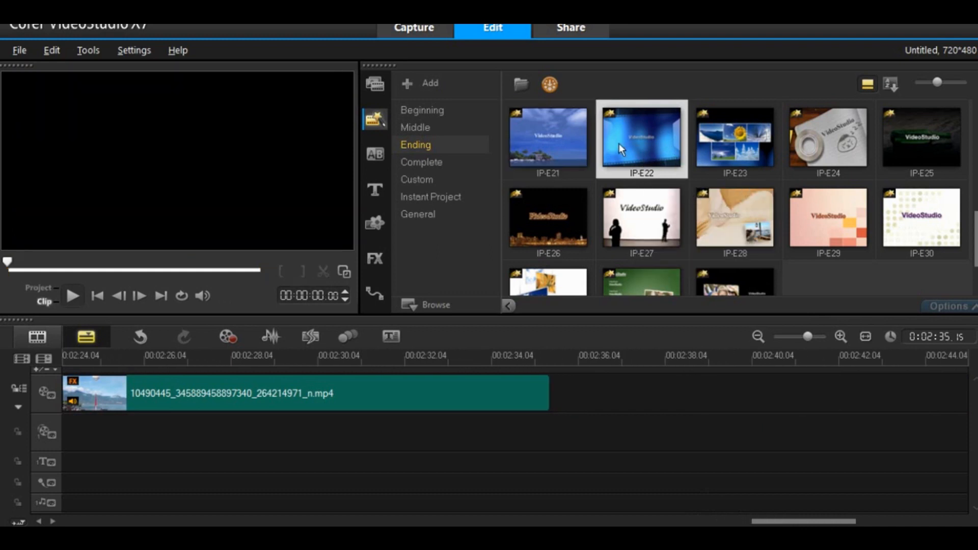
mouse_move(618, 170)
mouse_down()
mouse_move(580, 355)
mouse_move(559, 400)
mouse_move(830, 402)
mouse_move(940, 393)
mouse_move(948, 383)
mouse_up()
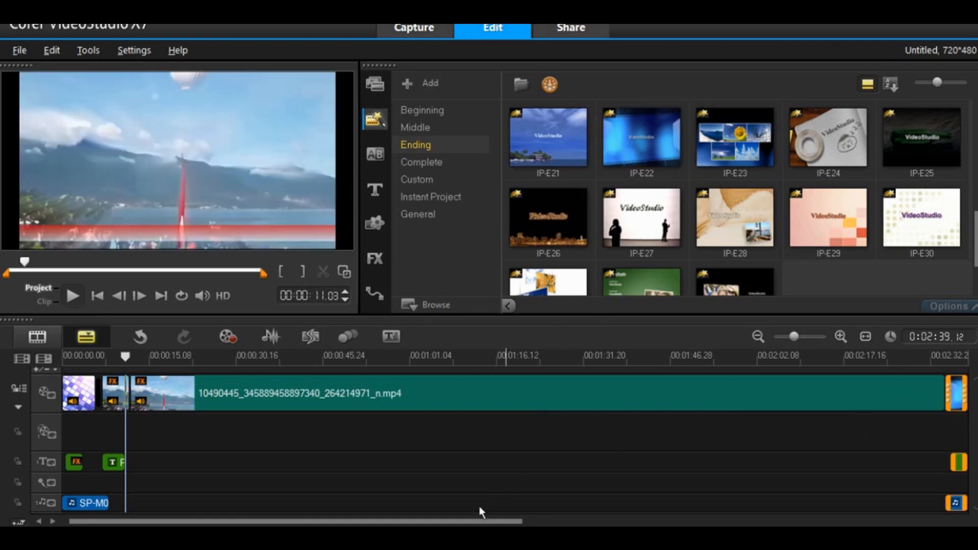
Step: Replace the "VideoStudio" title text of the ending template with "Thank's for watching"
drag(487, 520, 576, 520)
click(714, 357)
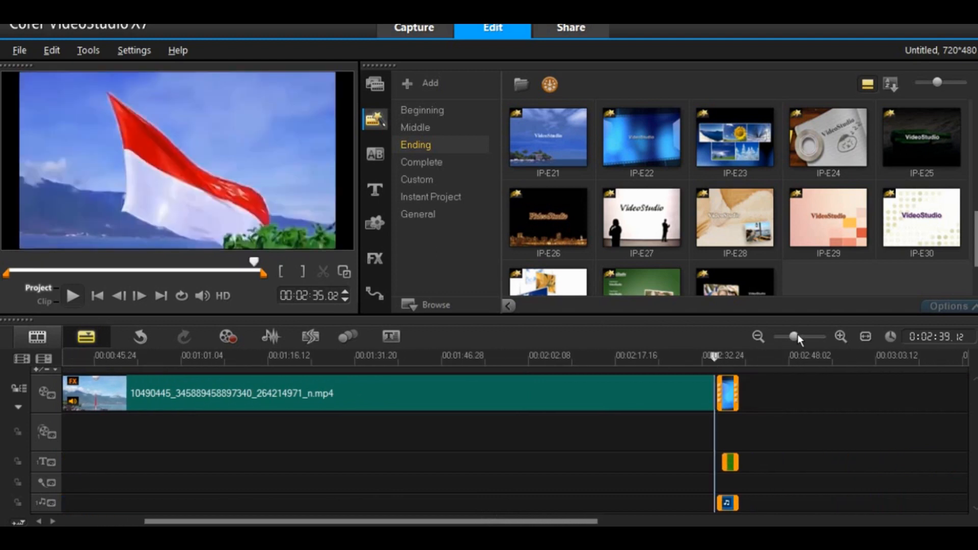
drag(797, 336, 815, 337)
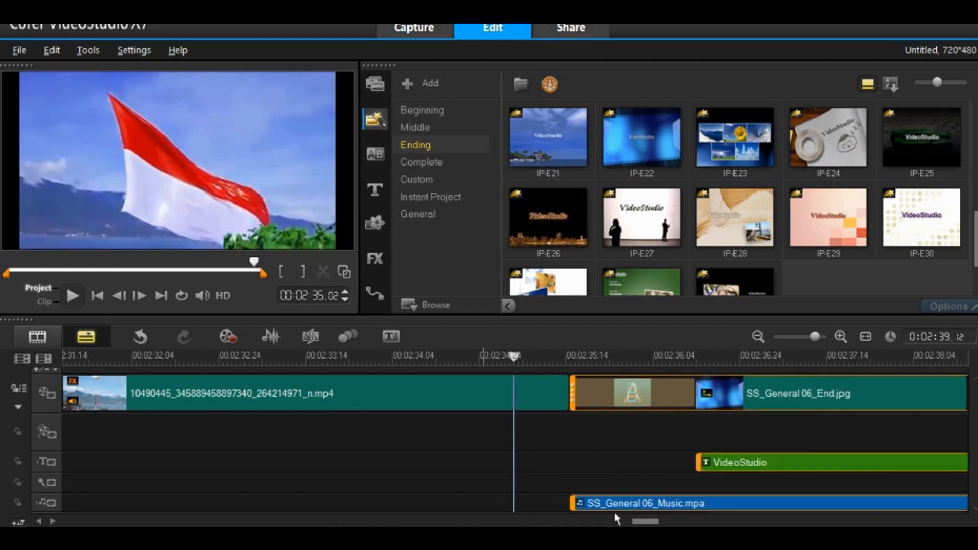
drag(646, 521, 651, 521)
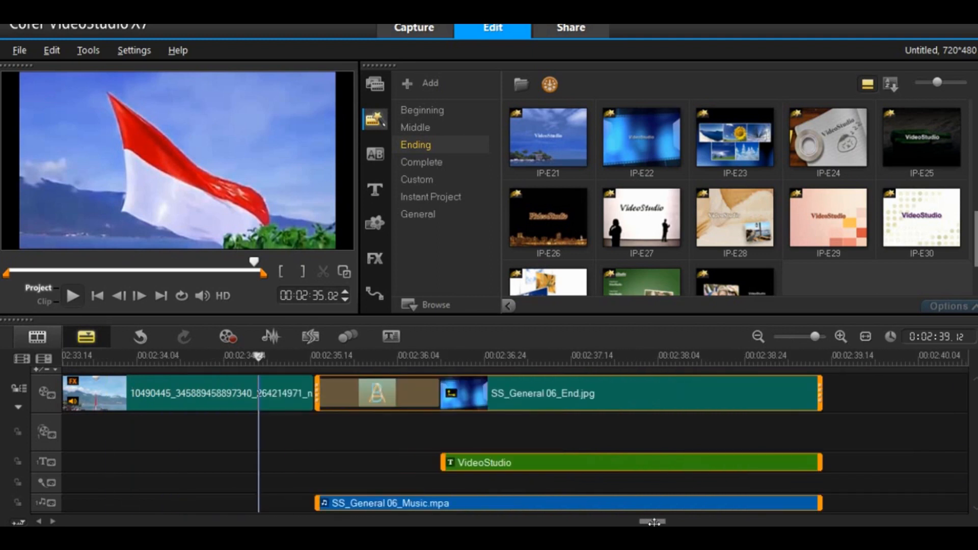
click(499, 465)
double_click(499, 465)
click(201, 162)
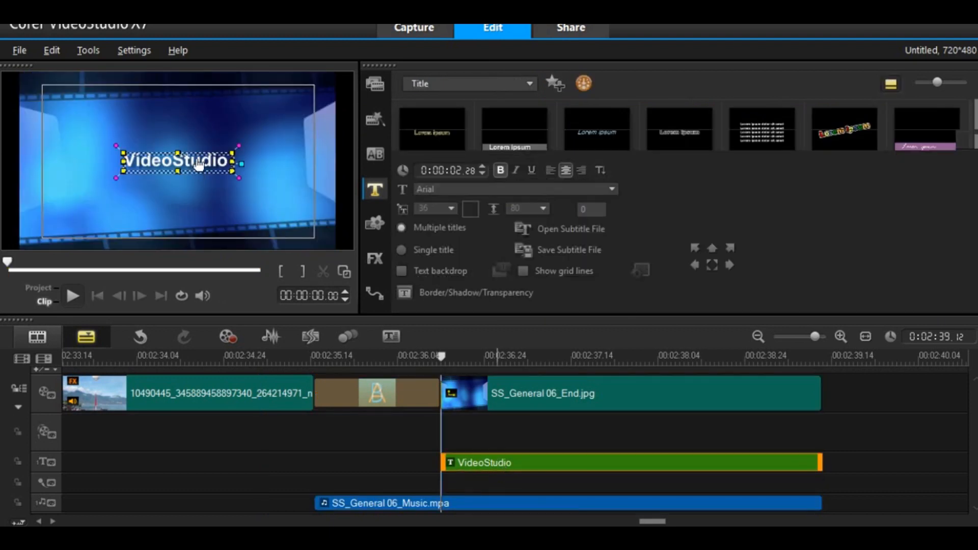
click(199, 162)
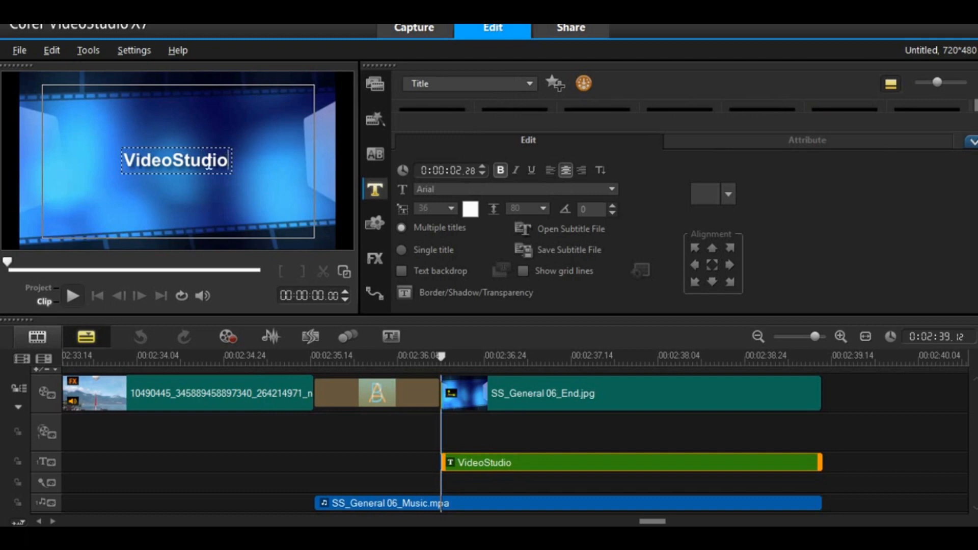
drag(229, 162, 112, 176)
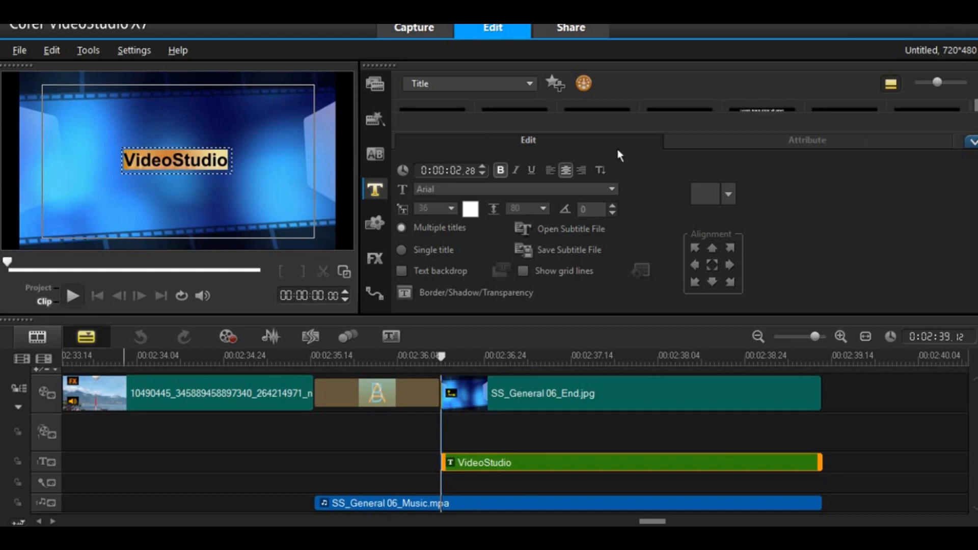
double_click(194, 163)
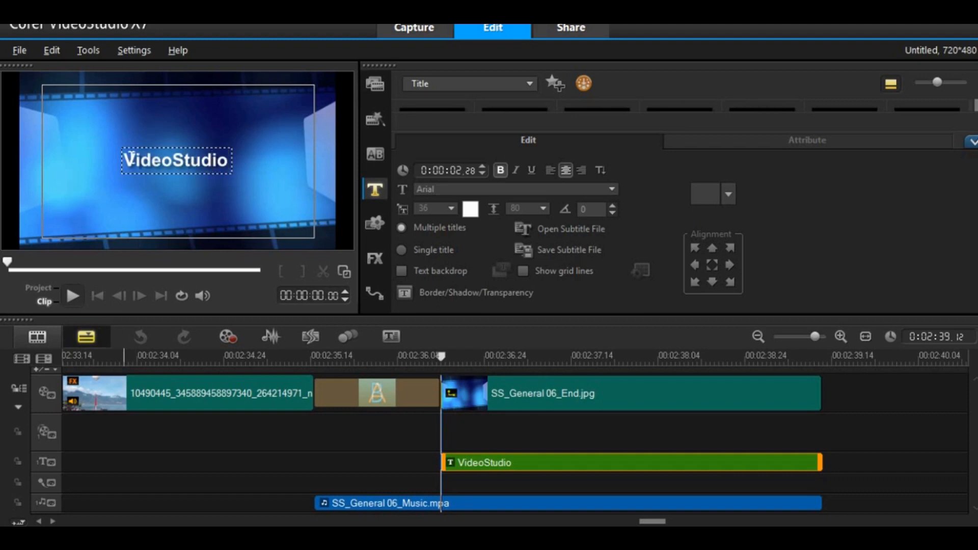
drag(124, 161, 232, 167)
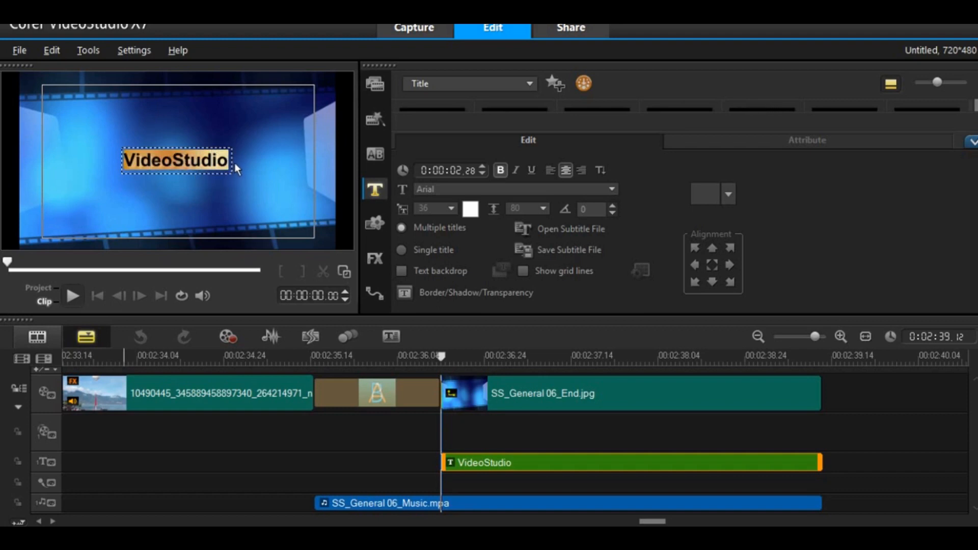
text(Thanks)
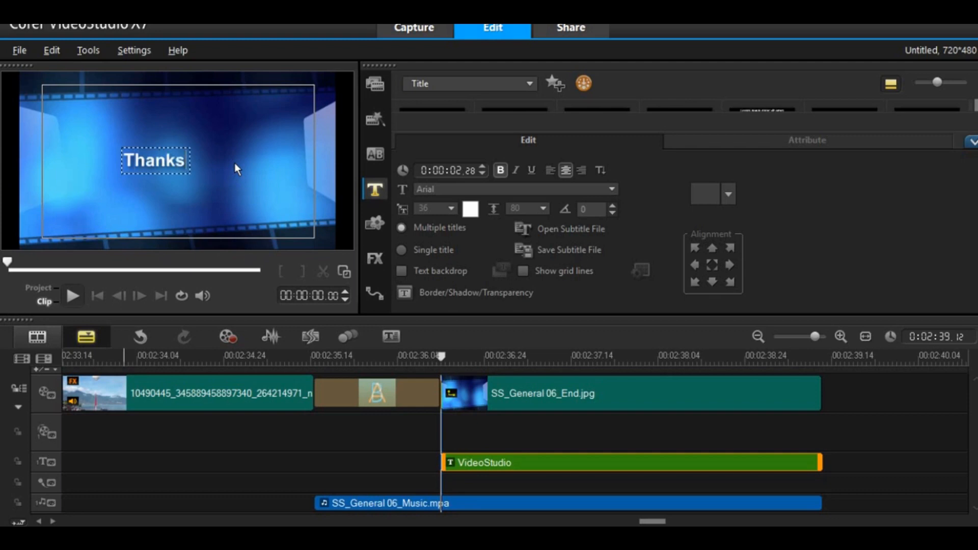
key(BackSpace)
text('s fof)
key(BackSpace)
text(r wat)
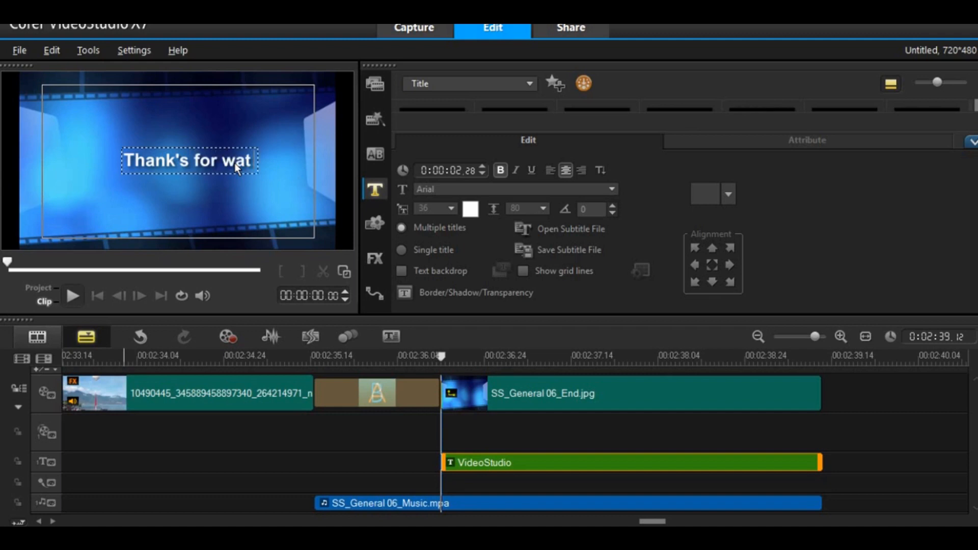
text(ching)
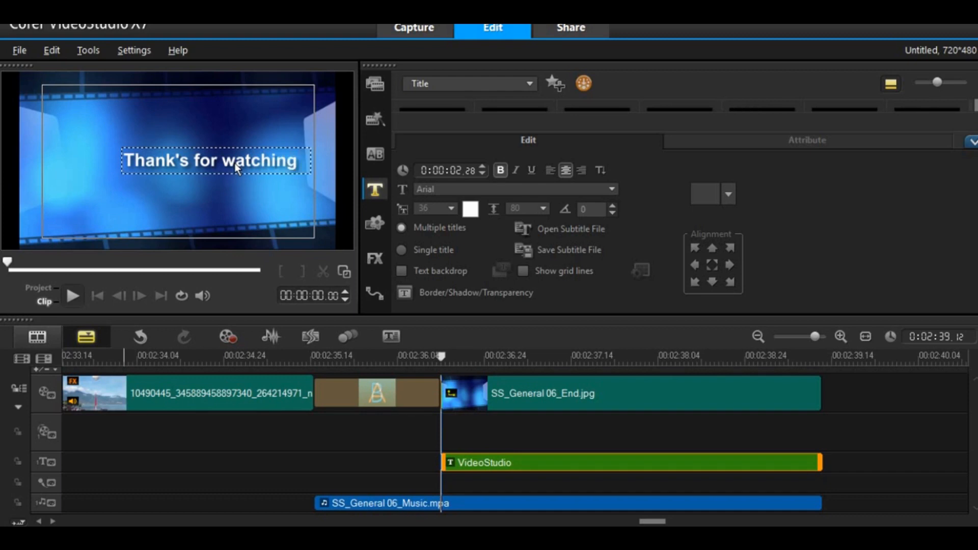
Step: Add a second line reading "and don't forget to subscribe" to the ending title
key(Return)
text(and)
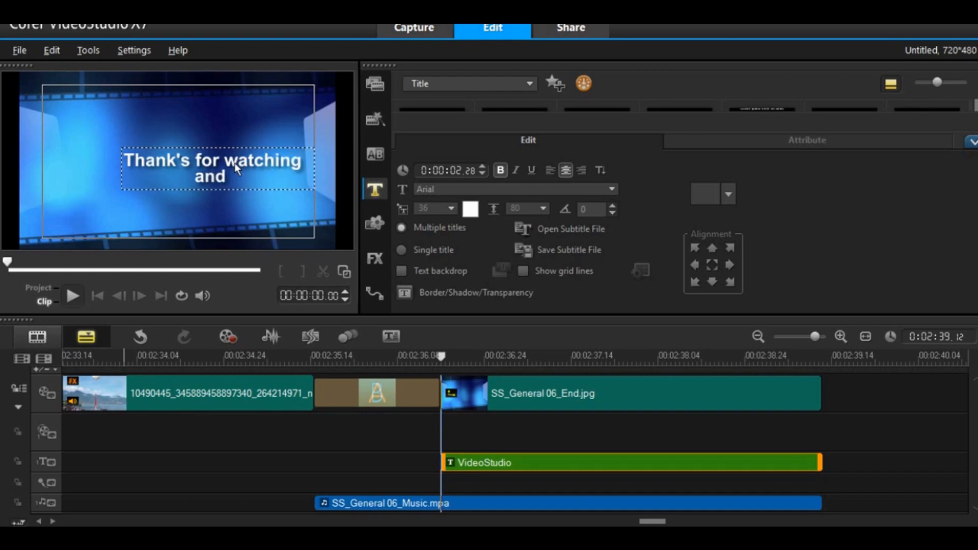
text( dons)
key(BackSpace)
text('t forg)
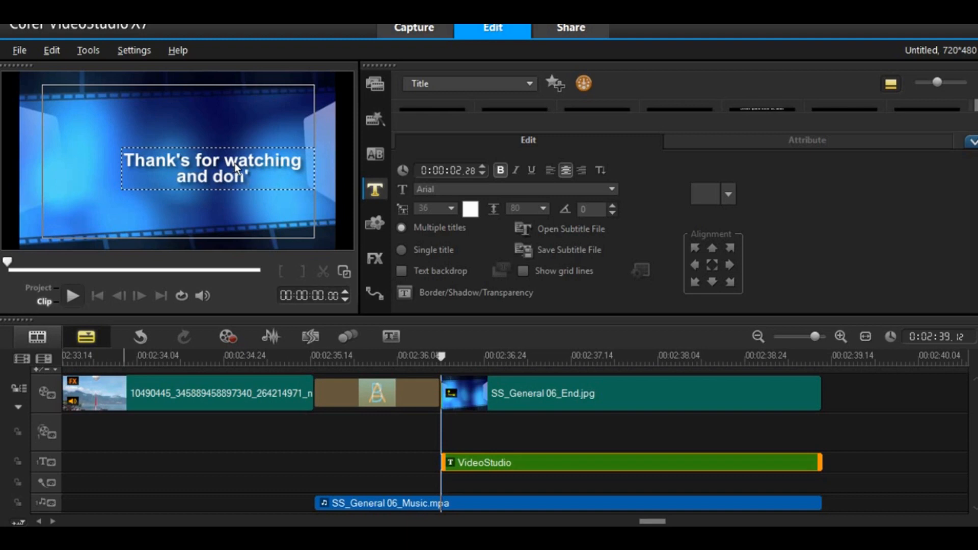
text(et to)
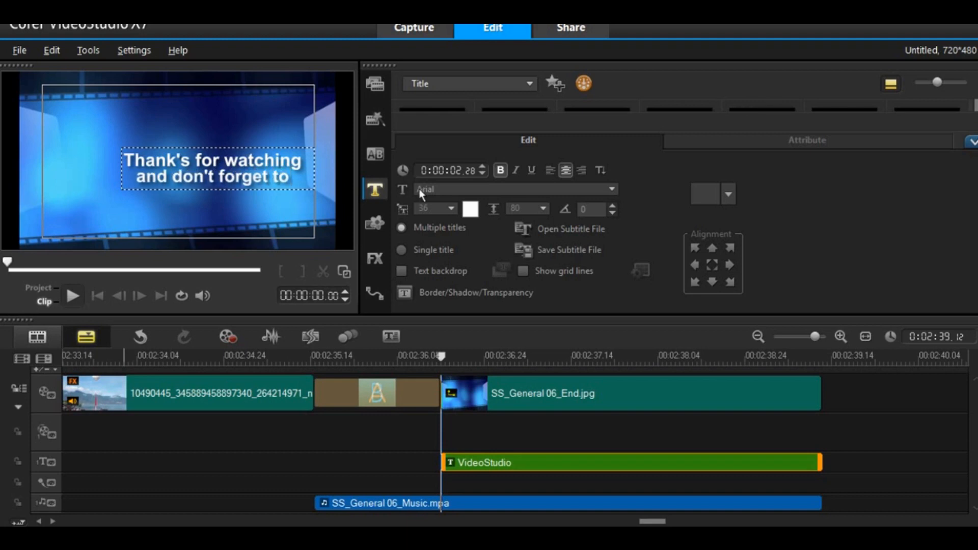
key(ctrl+z)
text(subscribe)
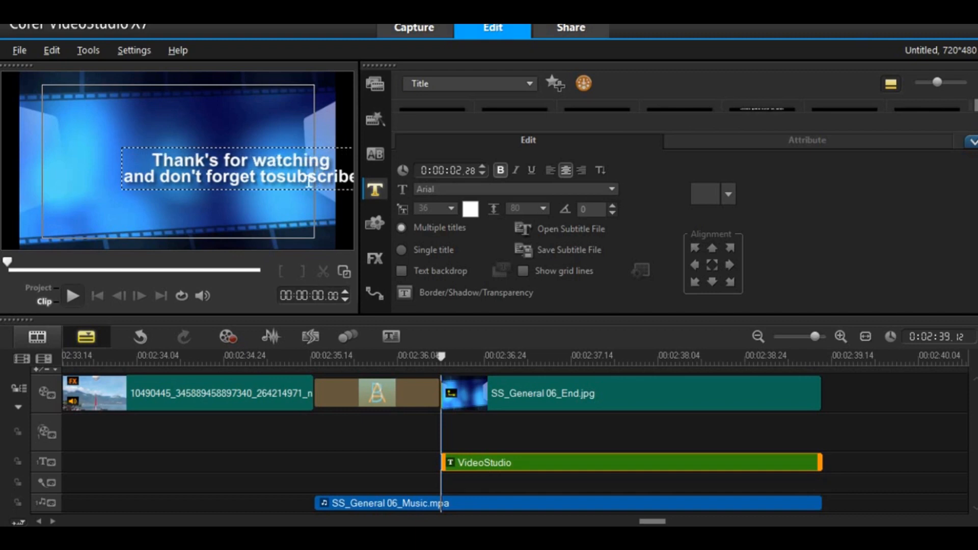
click(286, 174)
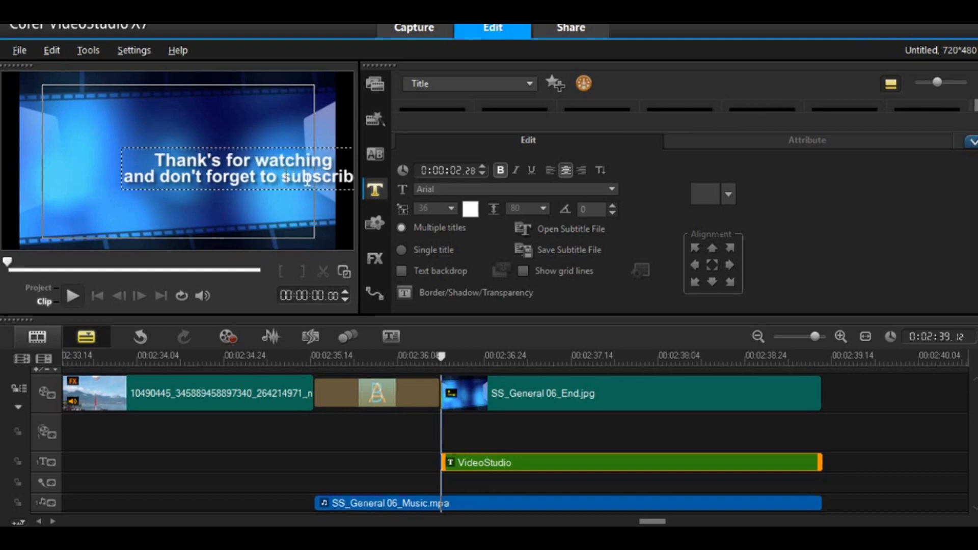
Step: Reposition the two-line ending title so it sits horizontally centred in the upper half of the video frame
click(301, 121)
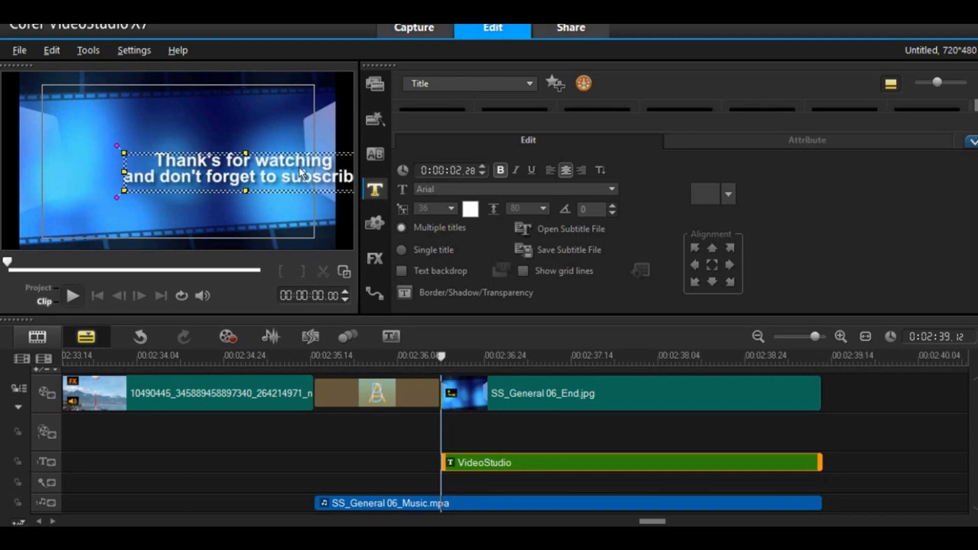
drag(298, 172, 238, 176)
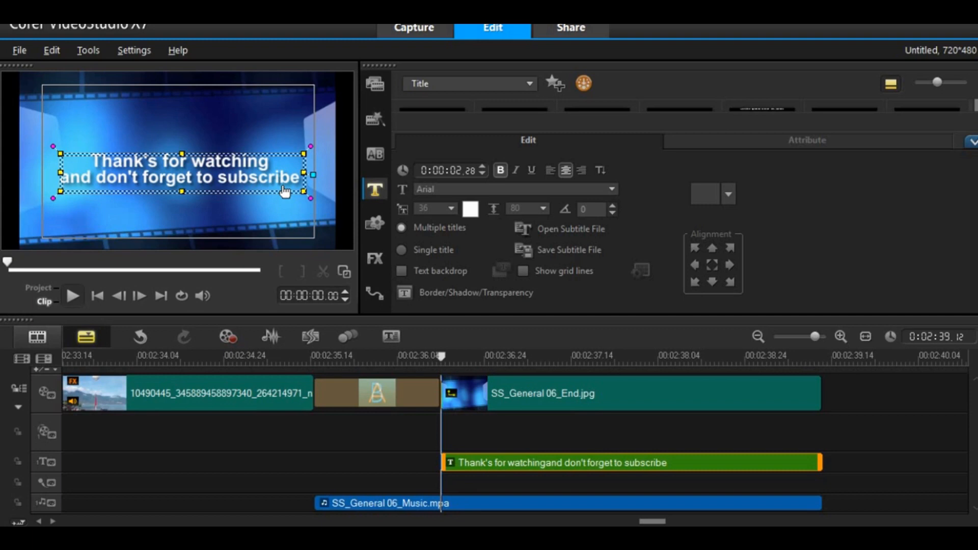
drag(244, 176, 250, 149)
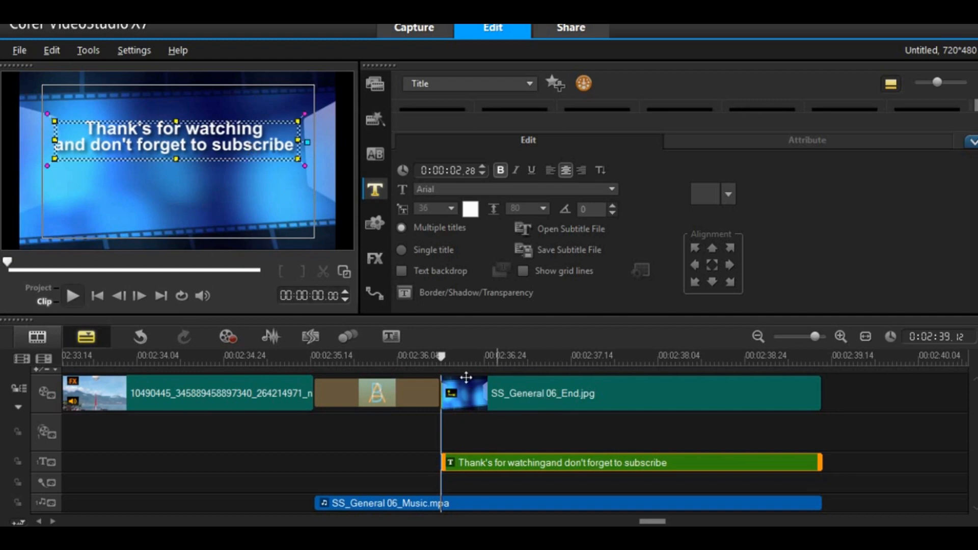
Step: Add a separate title near the lower-right corner of the ending frame reading "by" followed by the creator's name
click(258, 198)
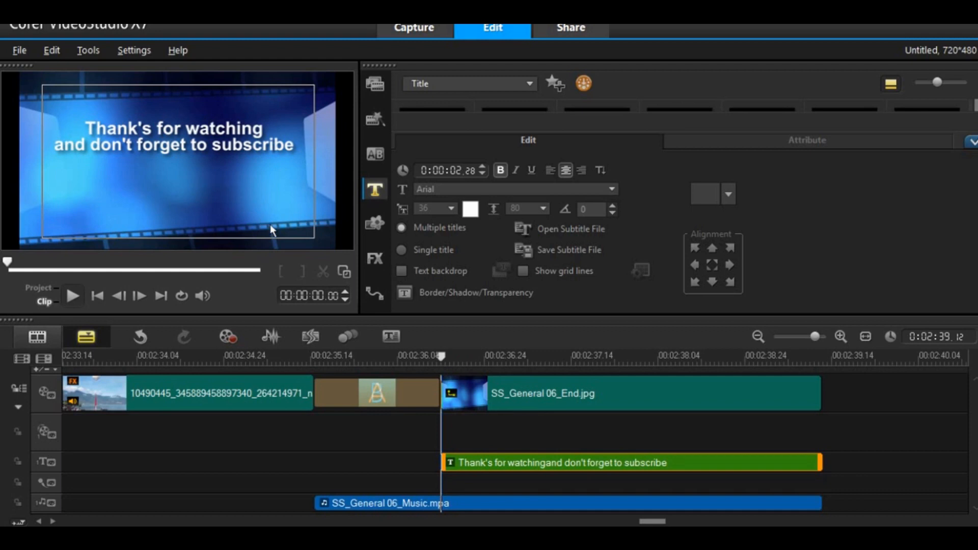
click(262, 210)
text(by Azka)
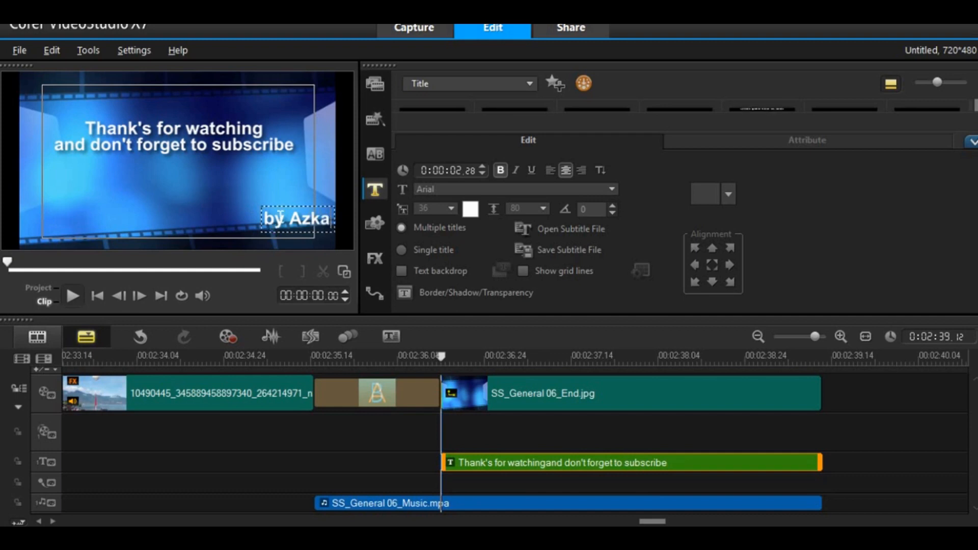
Step: Set the creator credit's font size to 20 and move it into the lower-right corner of the ending frame
key(ctrl+a)
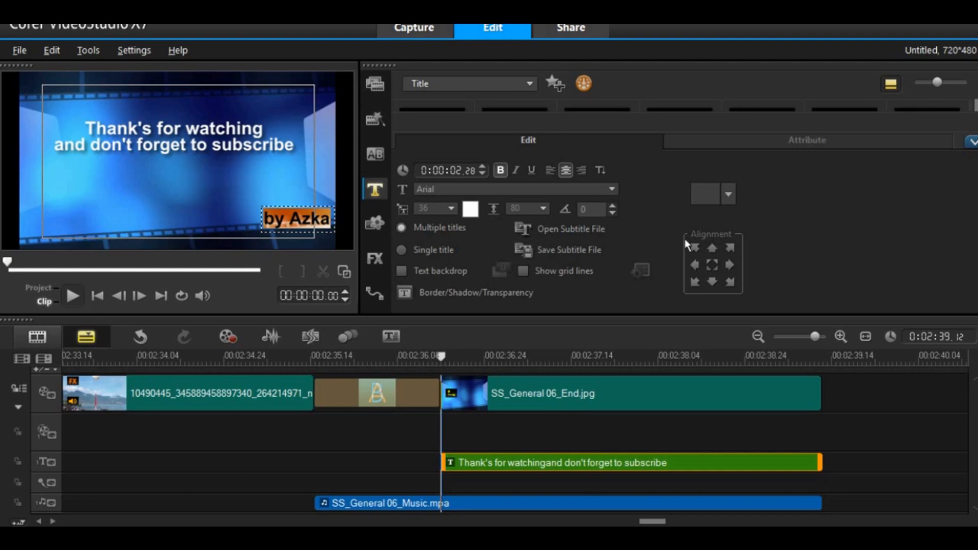
click(451, 209)
click(451, 208)
scroll(448, 236, up, 10)
scroll(431, 280, down, 4)
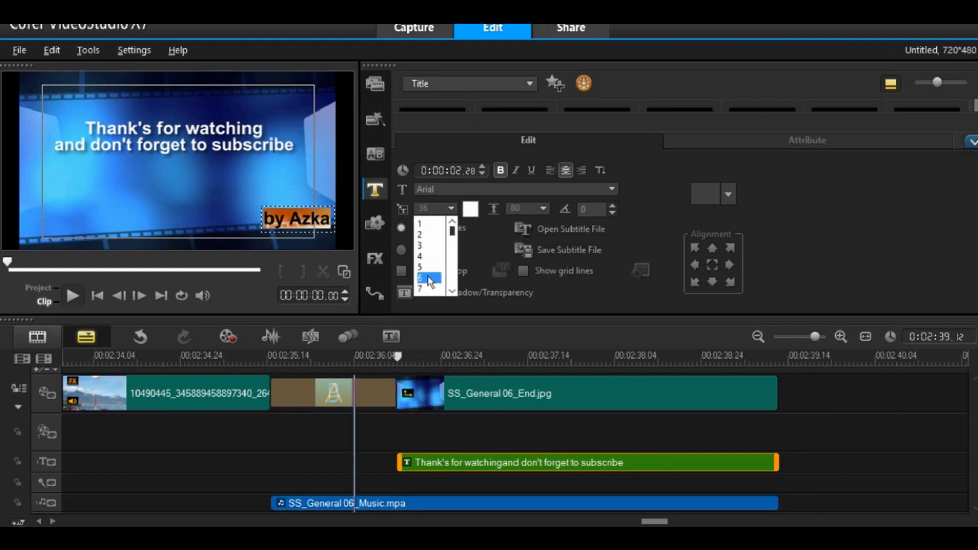
drag(452, 234, 451, 242)
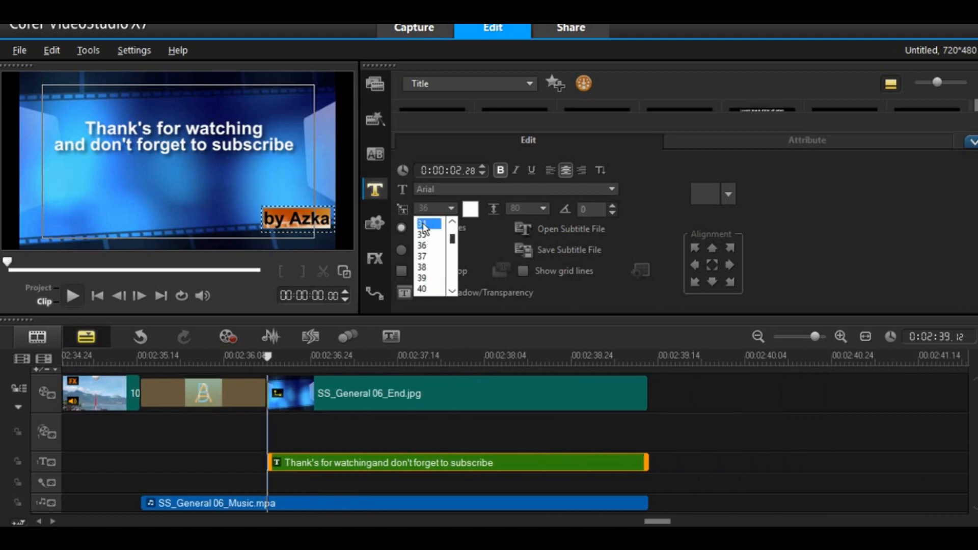
click(423, 223)
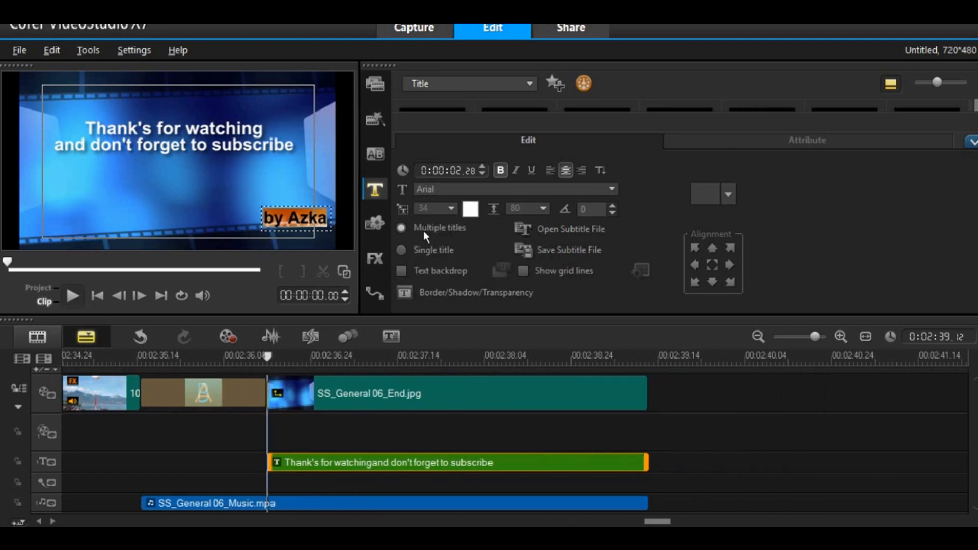
click(451, 209)
drag(453, 250, 453, 237)
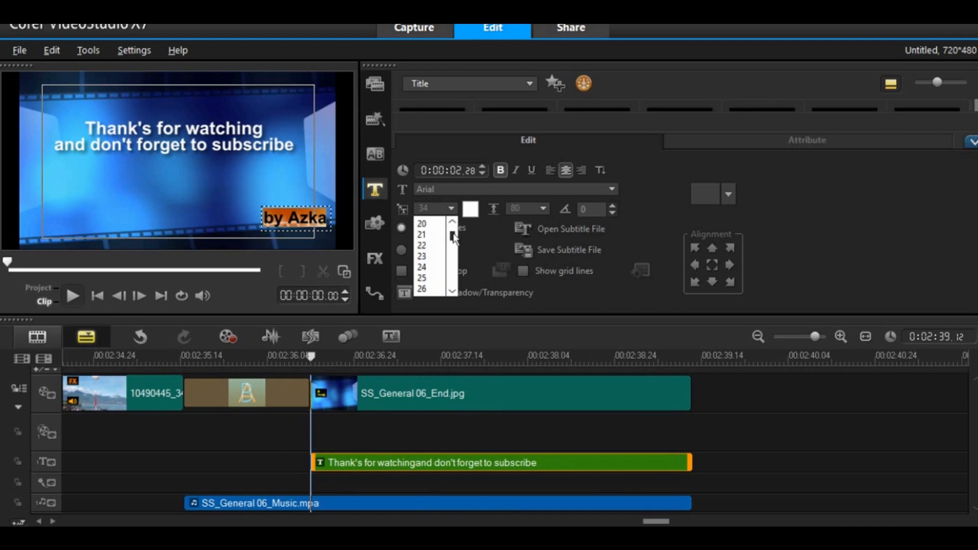
click(425, 224)
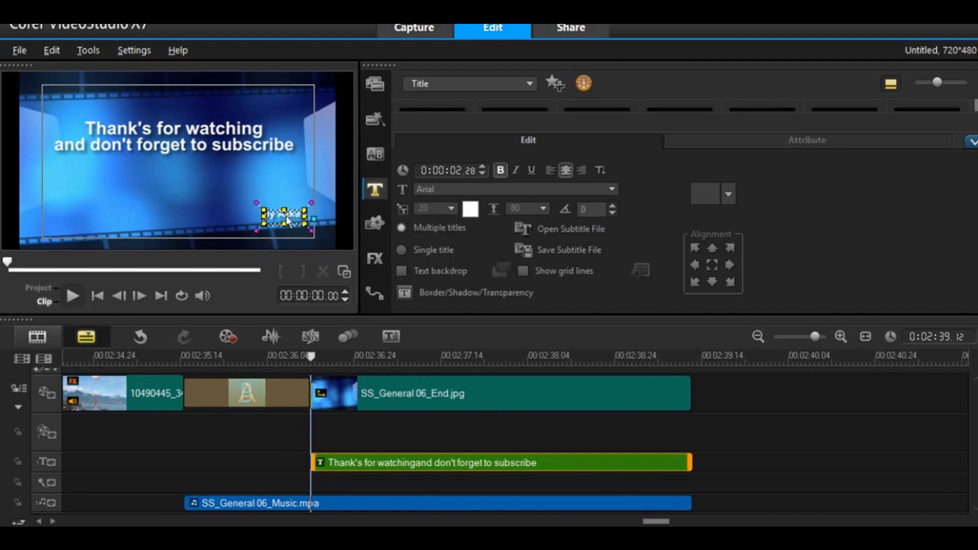
drag(286, 220, 316, 247)
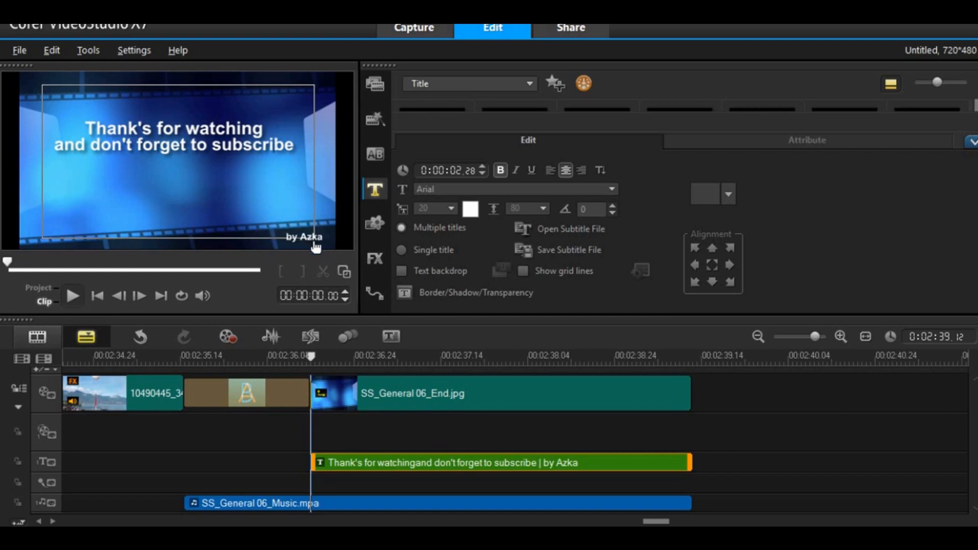
Step: Change the font of the "Thank's for watching" title to Calligraph421 BT and shift the title slightly down toward the frame's centre
click(220, 144)
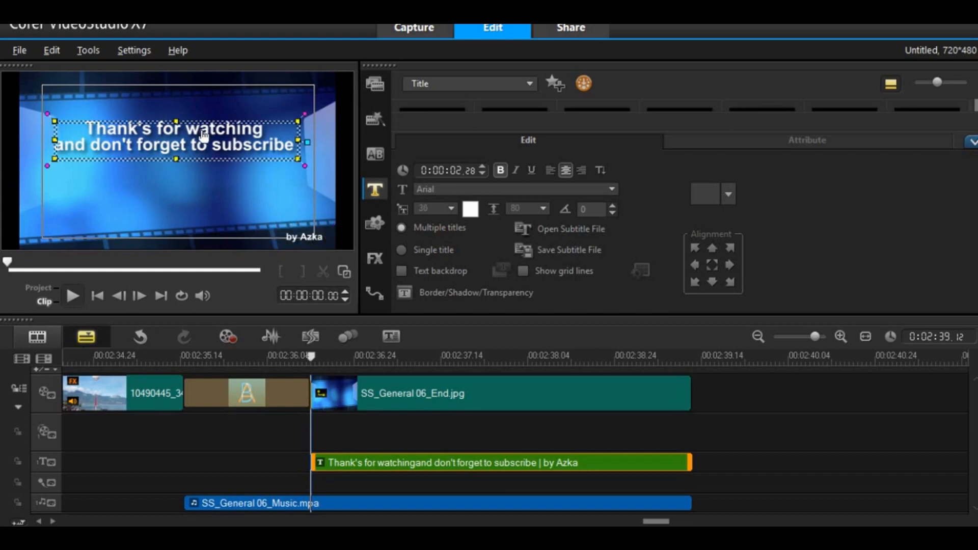
drag(220, 144, 220, 149)
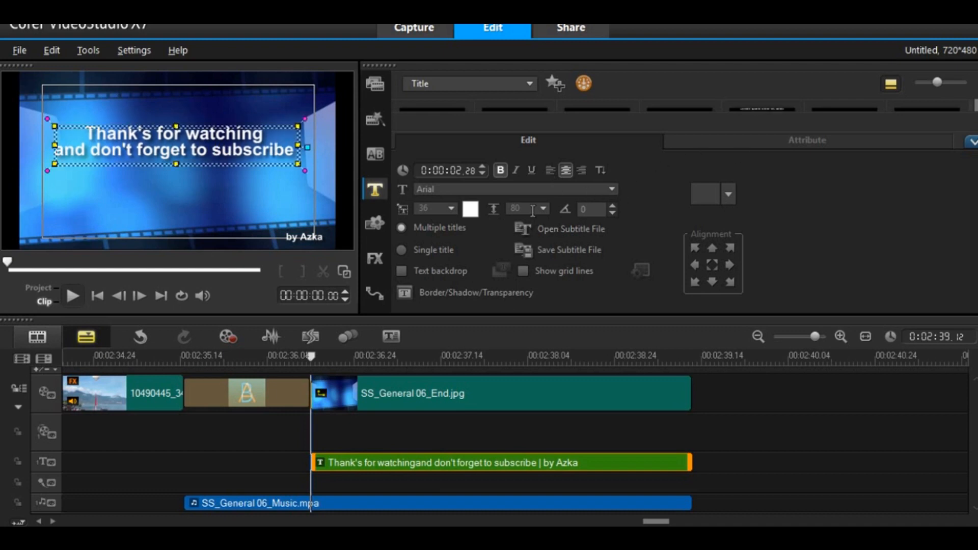
click(610, 189)
scroll(620, 254, down, 10)
scroll(620, 260, down, 5)
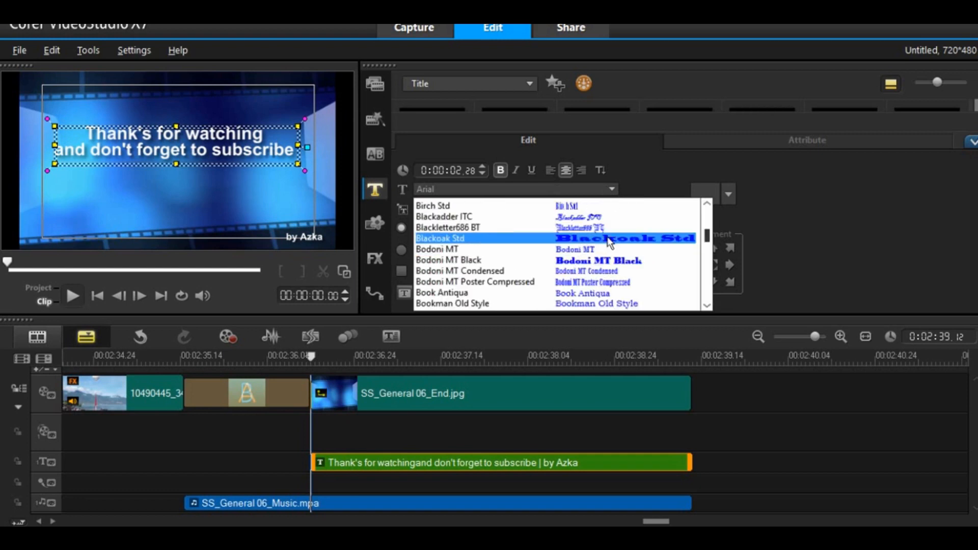
scroll(607, 245, down, 3)
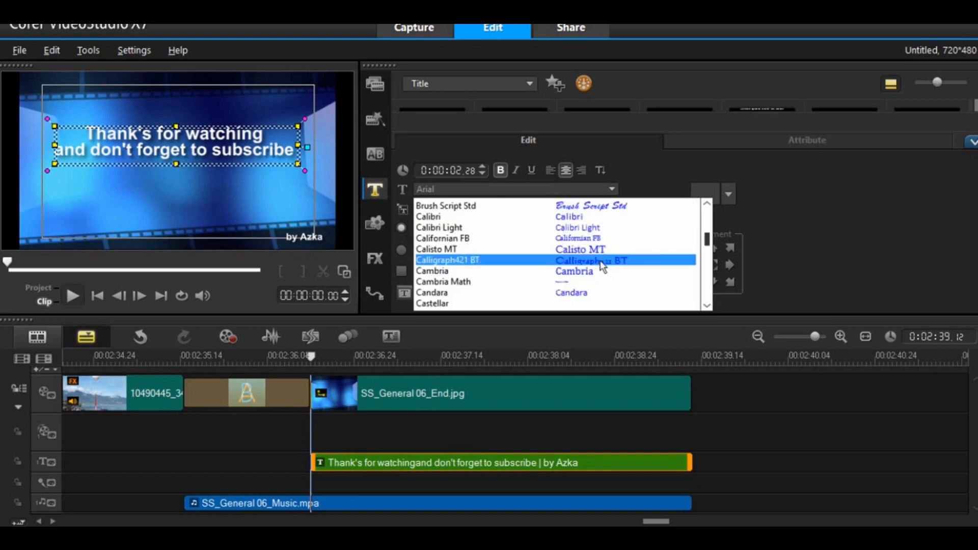
click(585, 239)
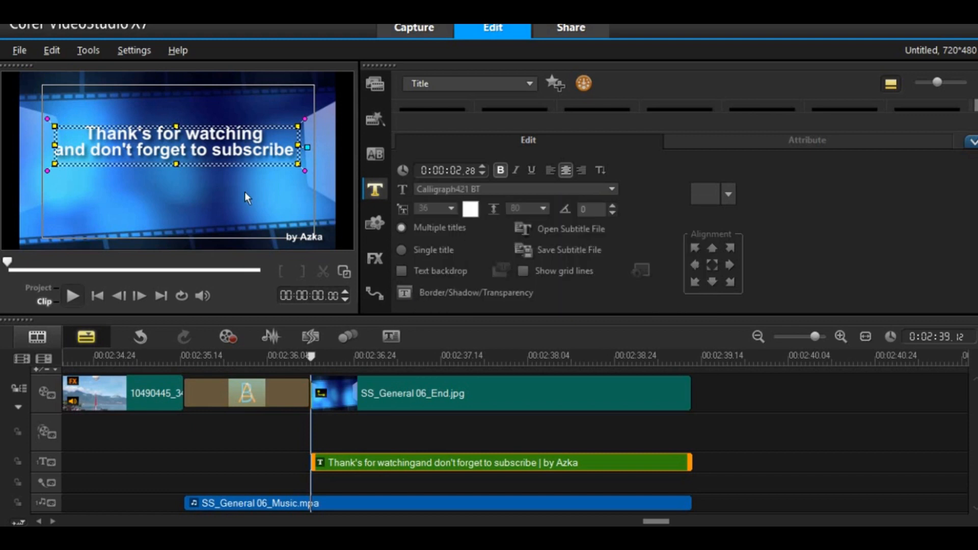
click(219, 165)
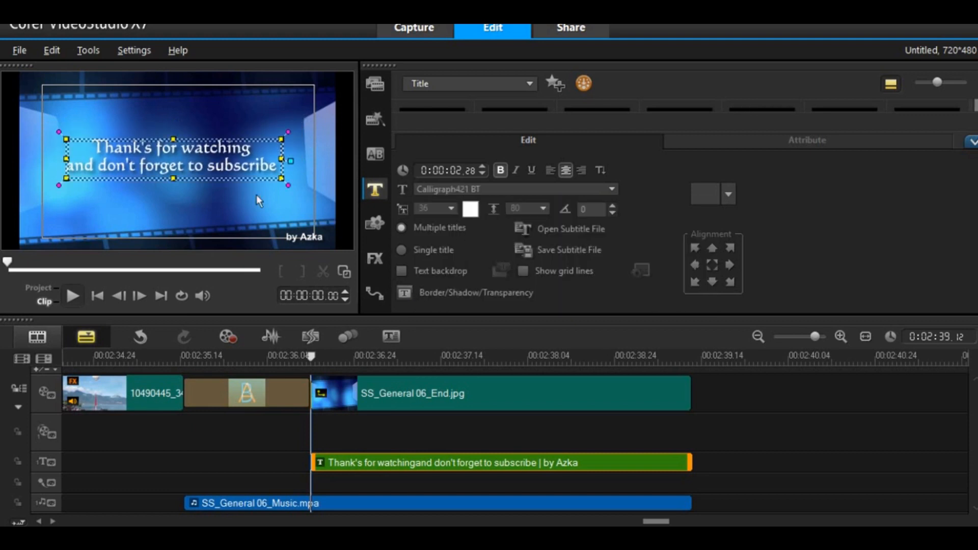
Step: Enable an outer stroke border on the "Thank's for watching" title, with text transparency 2 and soft edge 1
click(433, 292)
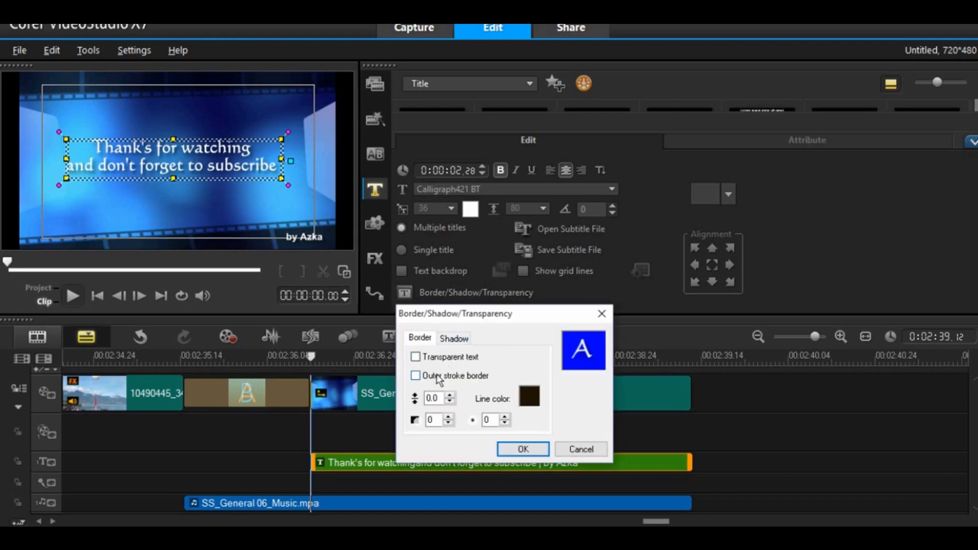
click(428, 376)
click(505, 418)
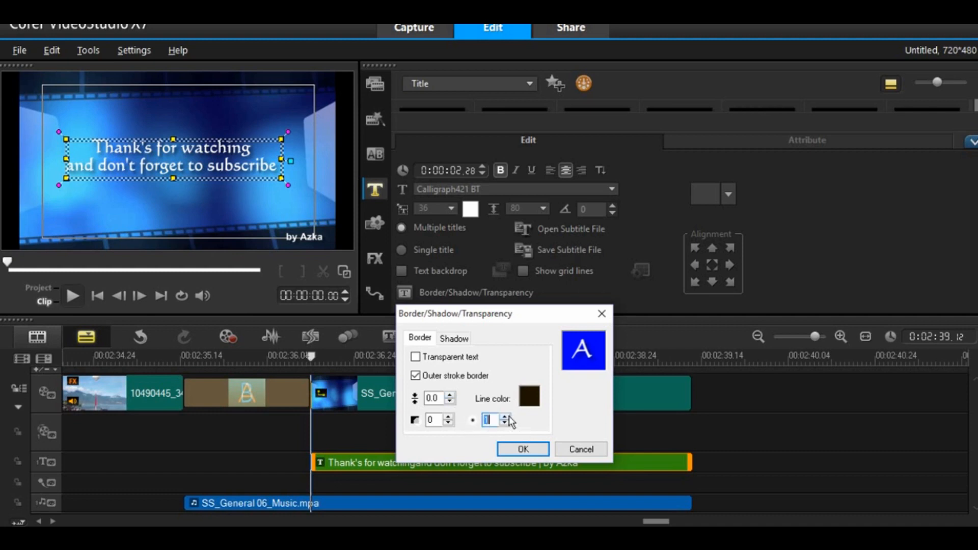
click(447, 417)
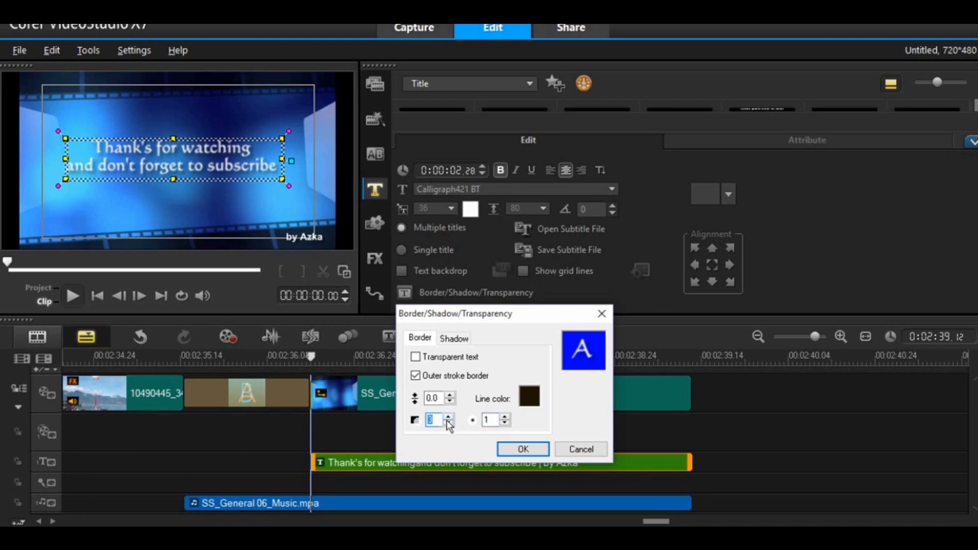
click(448, 422)
Step: Set the ending title's border width to 7.0, fine-tune its text transparency and apply the border settings
click(450, 395)
click(450, 396)
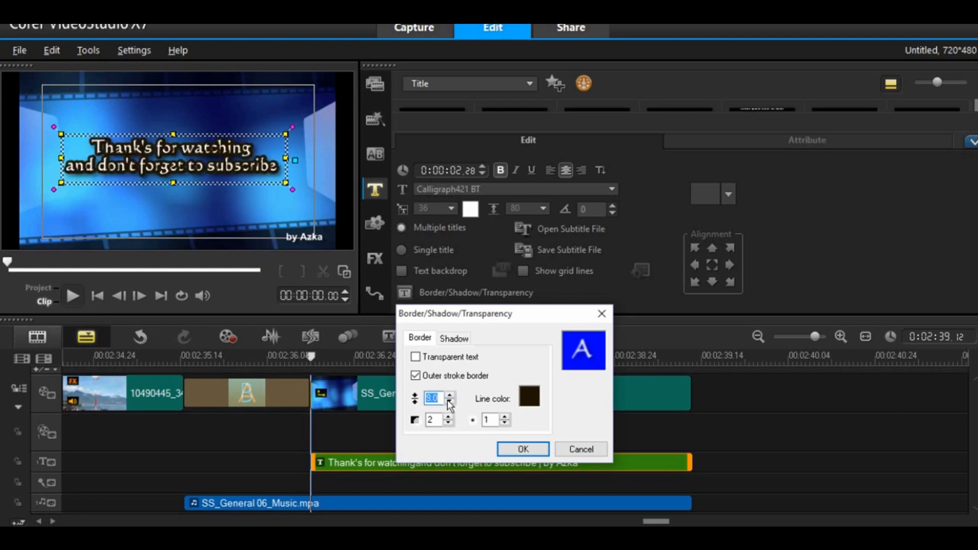
click(450, 402)
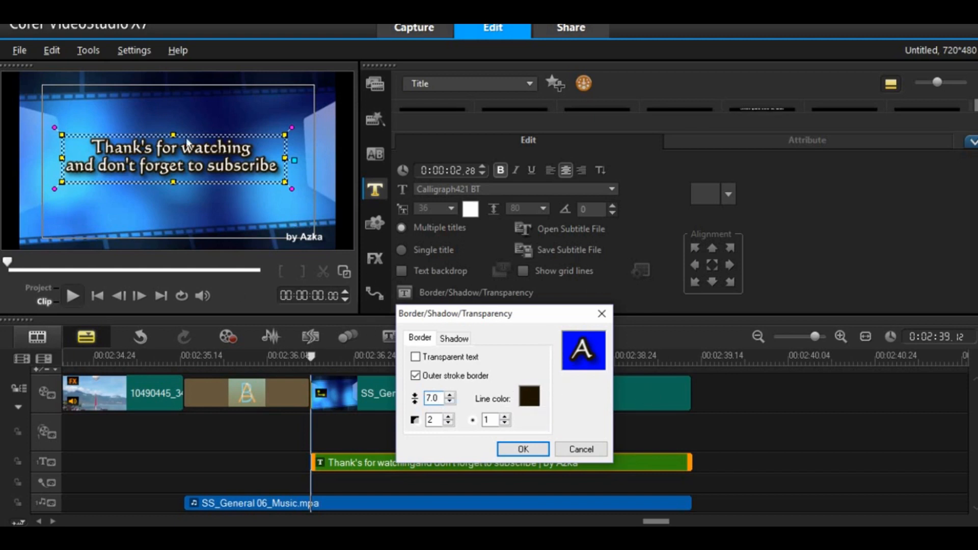
click(528, 405)
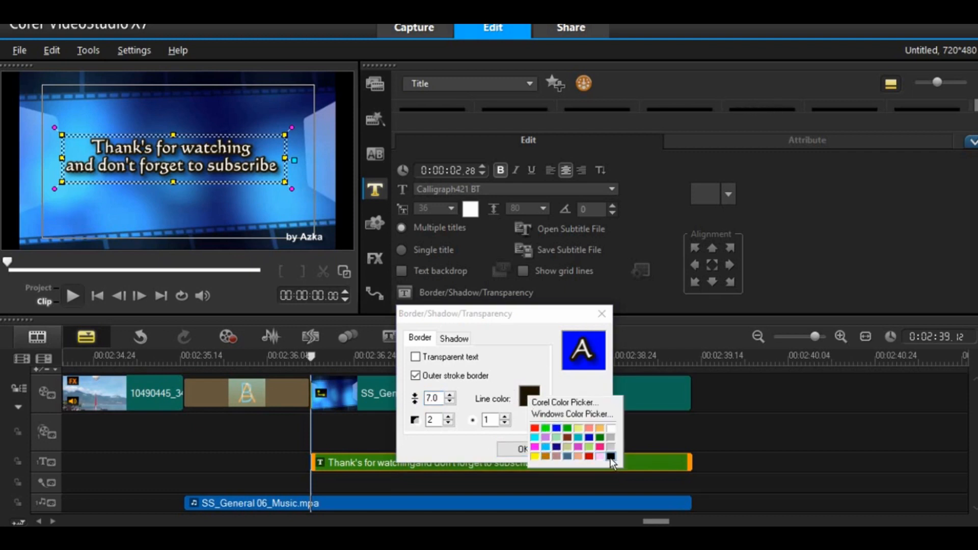
click(489, 379)
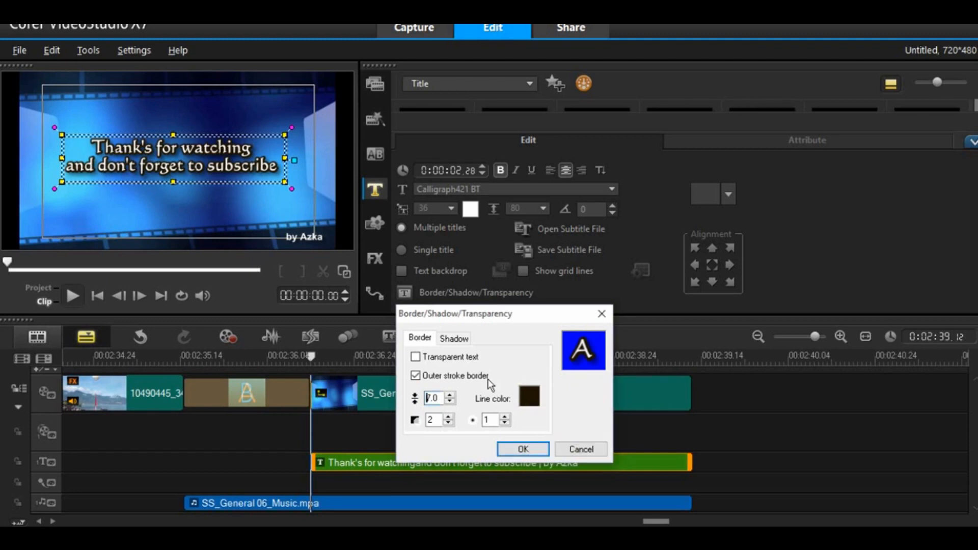
click(448, 418)
click(523, 448)
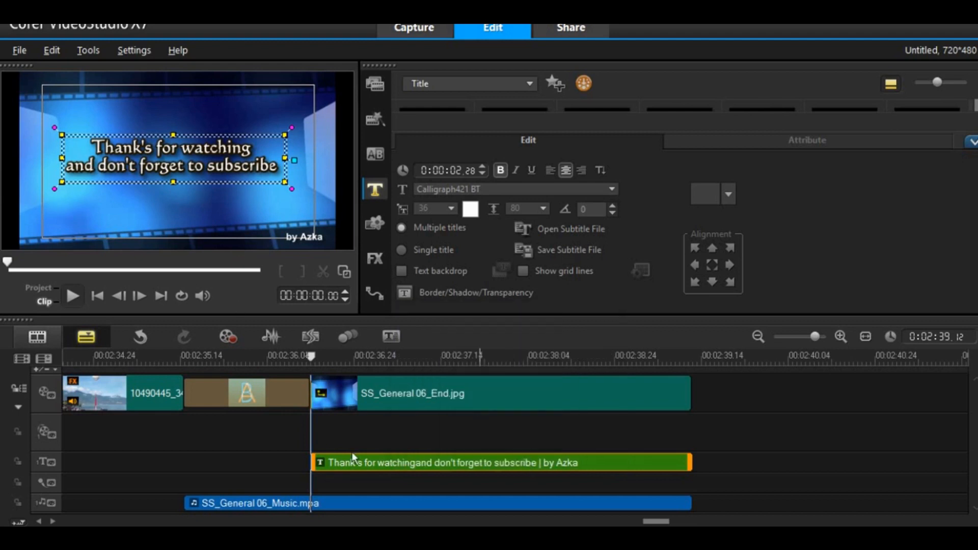
Step: Replace the Crossfade before SS_General 06_End.jpg with the Flying Board transition from the 3D category
click(653, 523)
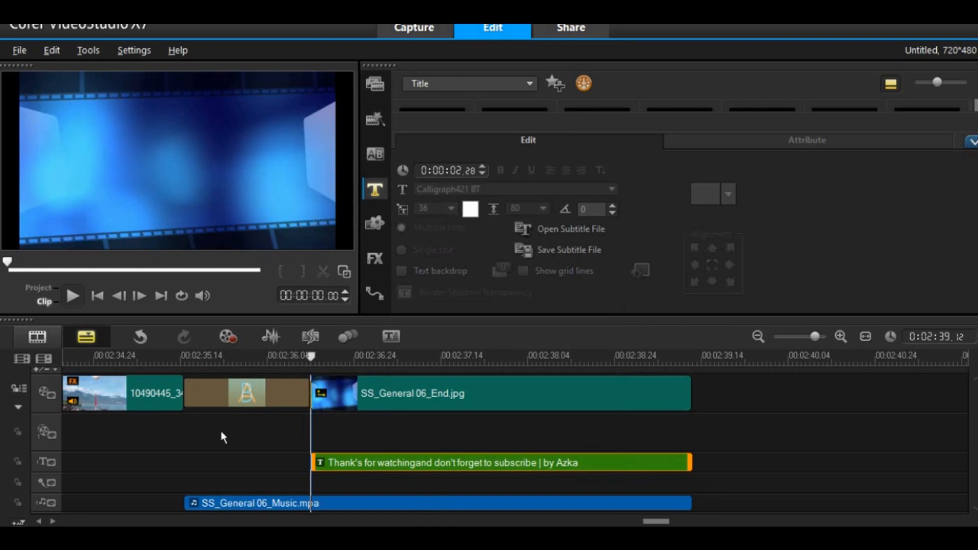
click(207, 520)
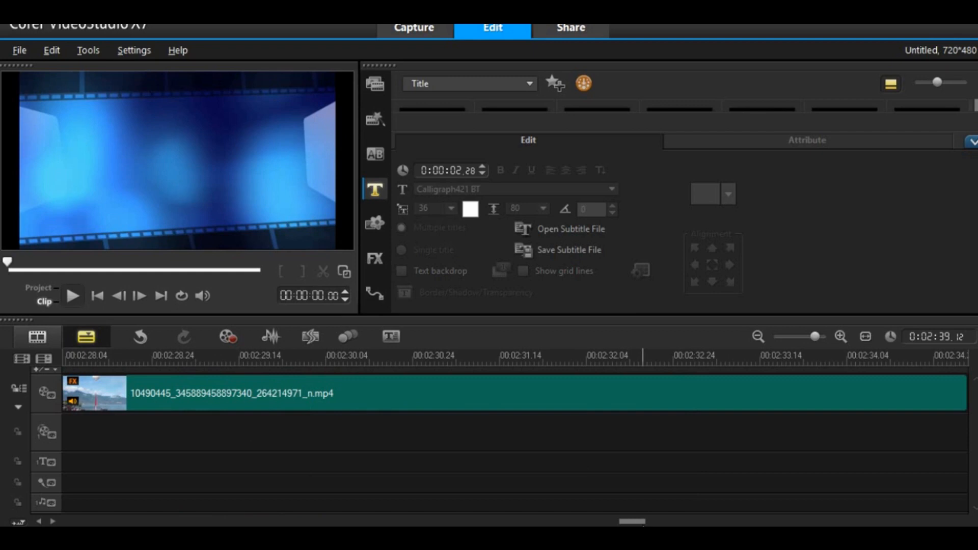
drag(633, 518, 648, 520)
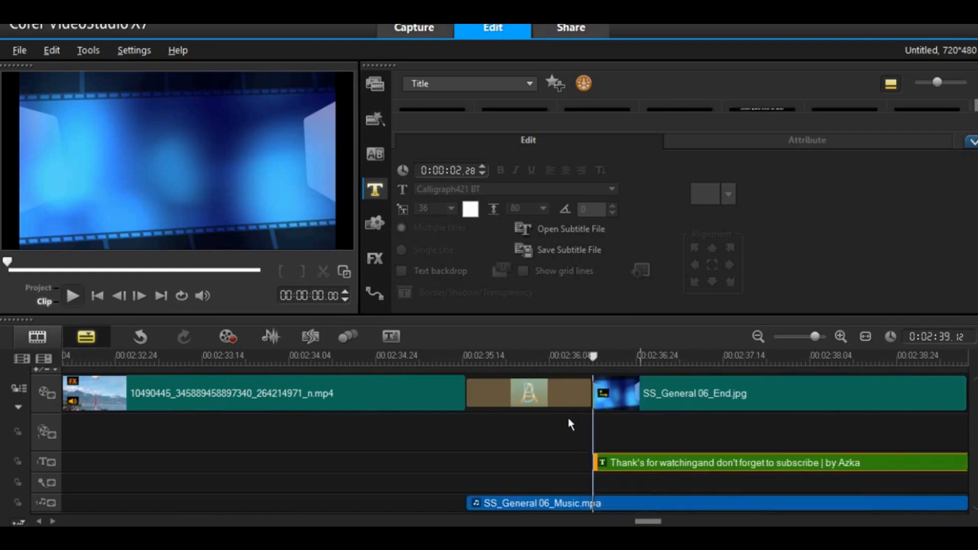
click(561, 390)
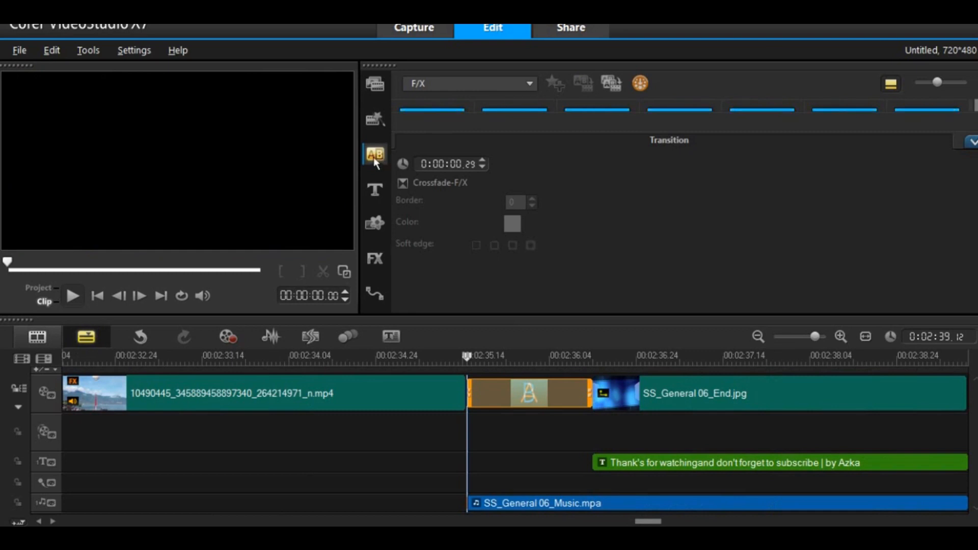
click(970, 142)
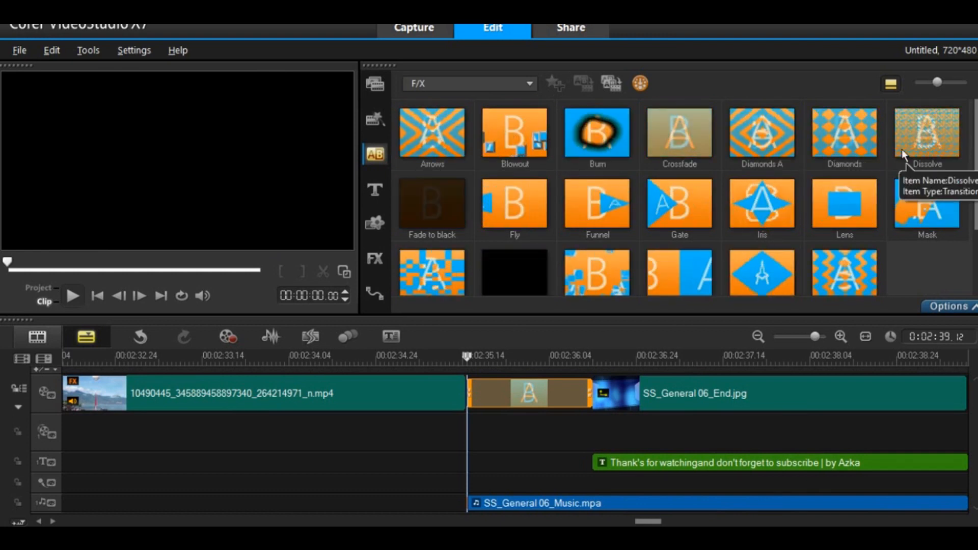
click(487, 82)
click(447, 135)
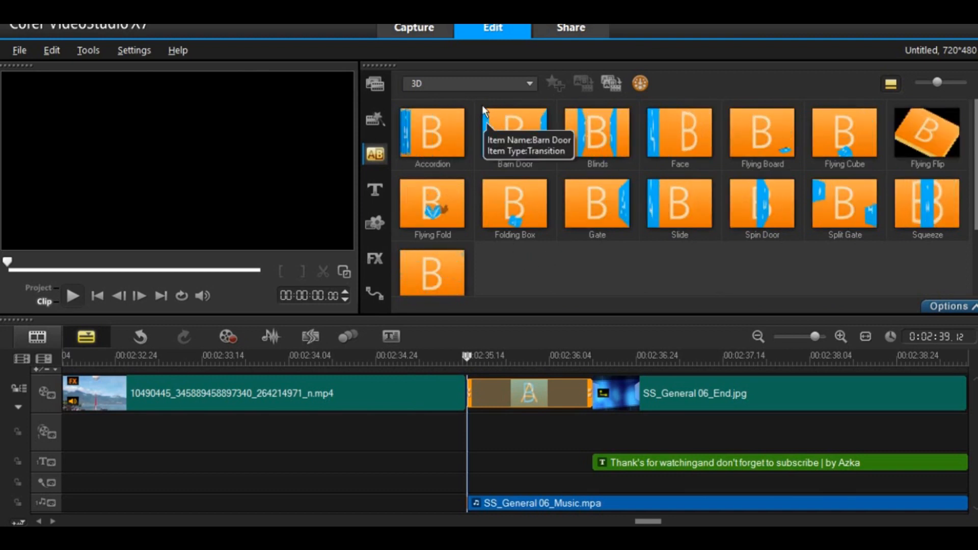
click(776, 136)
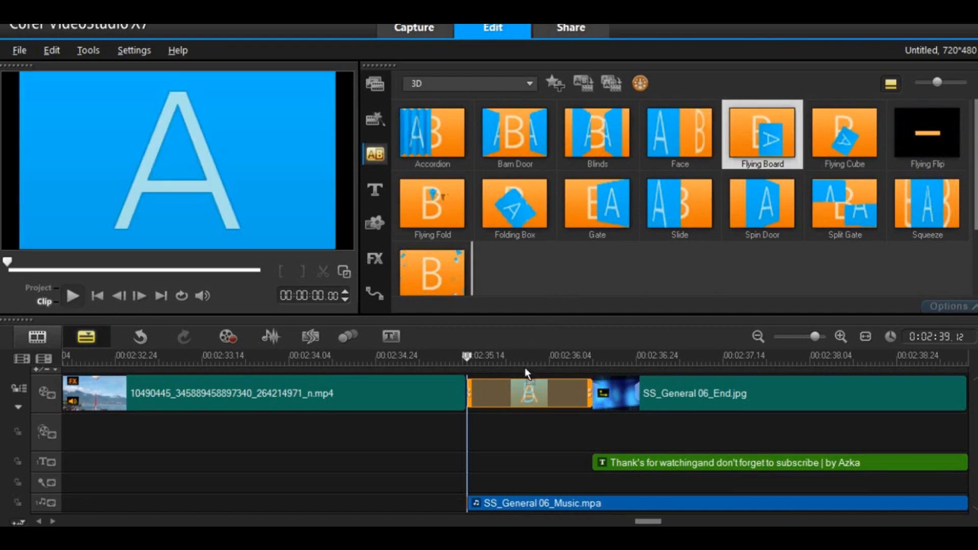
click(534, 387)
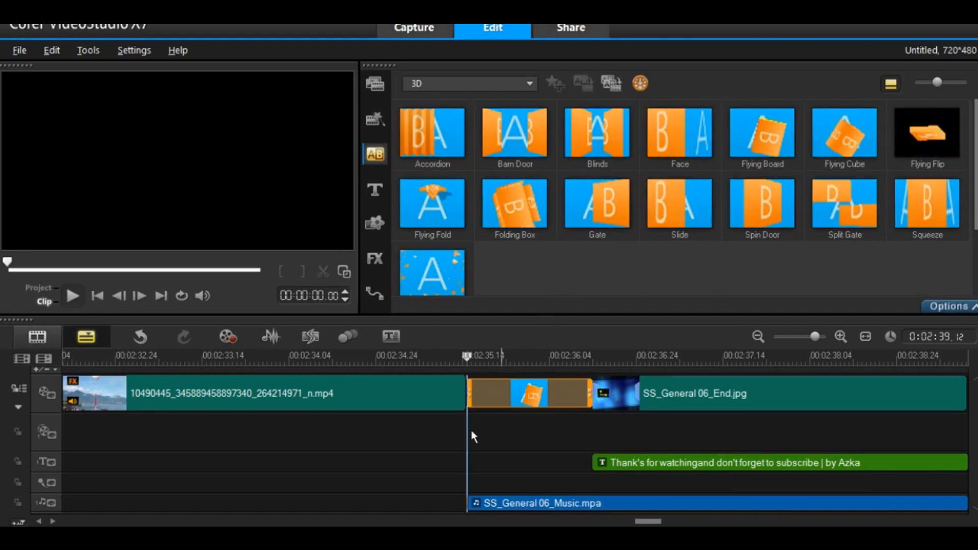
Step: Show the audio waveforms in Sound Mixer view and bring the SP-M05.mpa music clip at the project's start into view
drag(656, 520, 77, 519)
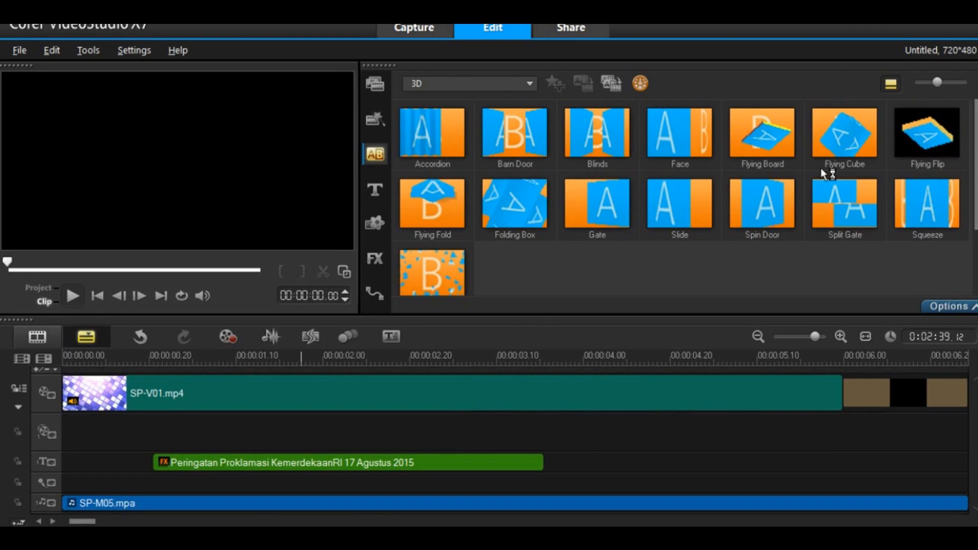
mouse_move(815, 338)
mouse_down()
mouse_move(793, 341)
mouse_move(812, 340)
mouse_up()
drag(651, 521, 86, 521)
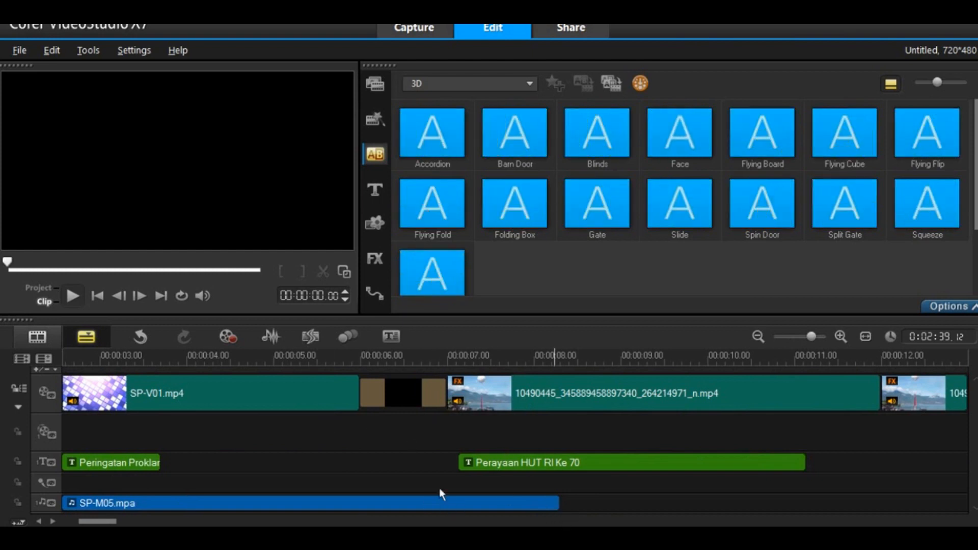
click(271, 338)
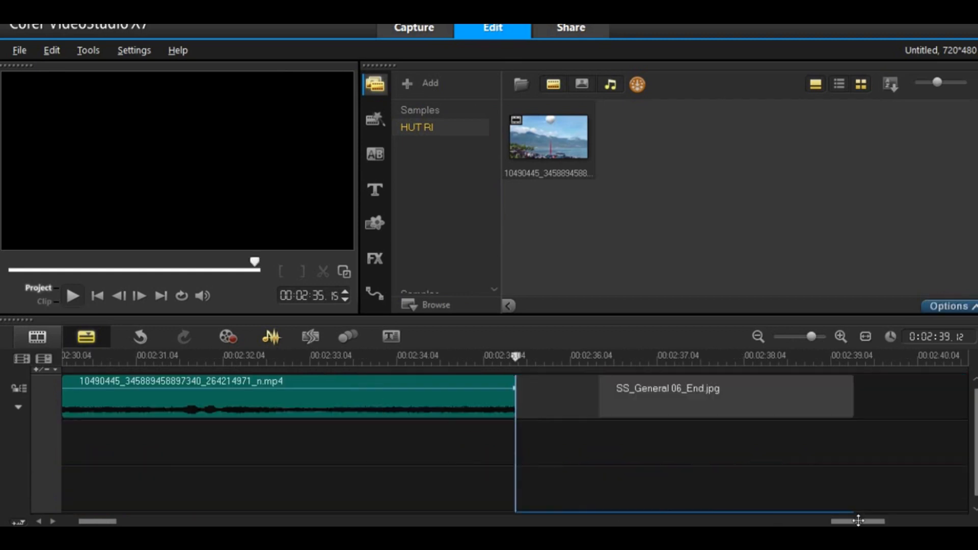
drag(855, 521, 80, 519)
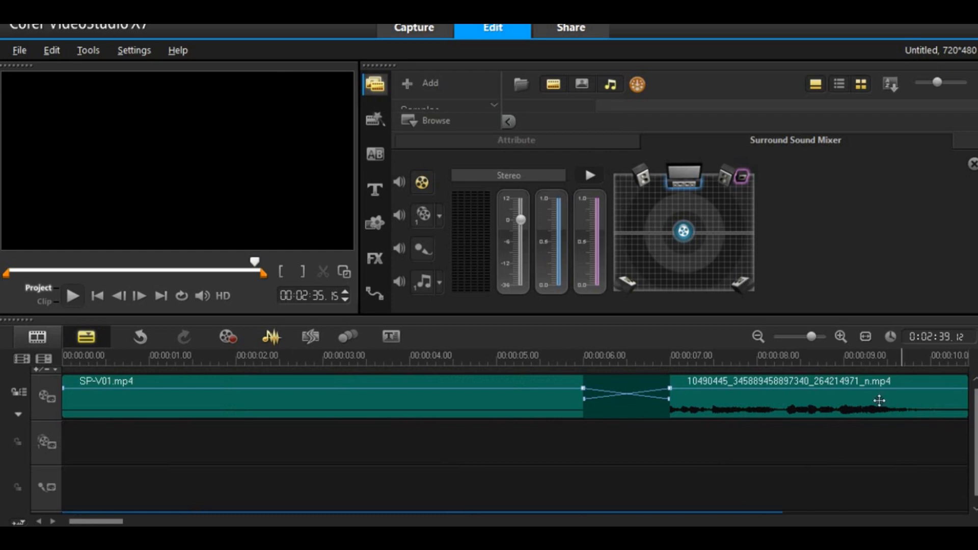
drag(973, 429, 973, 437)
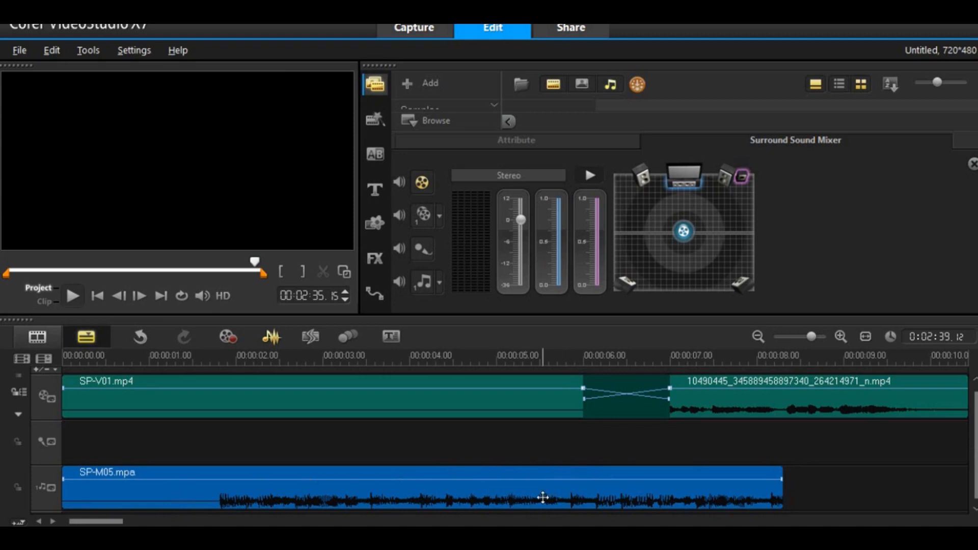
Step: Trim about 1 second 10 frames off the start of SP-M05.mpa and move the clip back to the beginning of the timeline
click(540, 497)
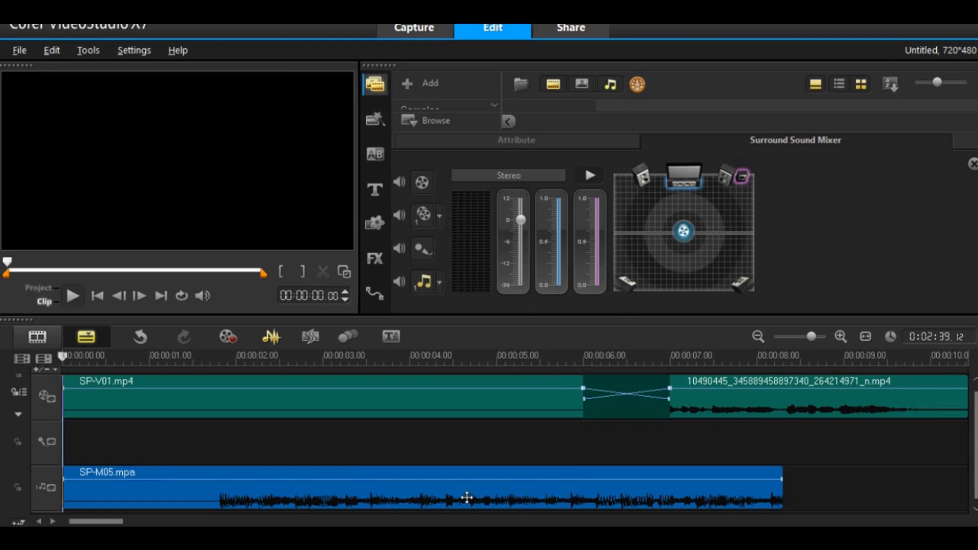
click(559, 478)
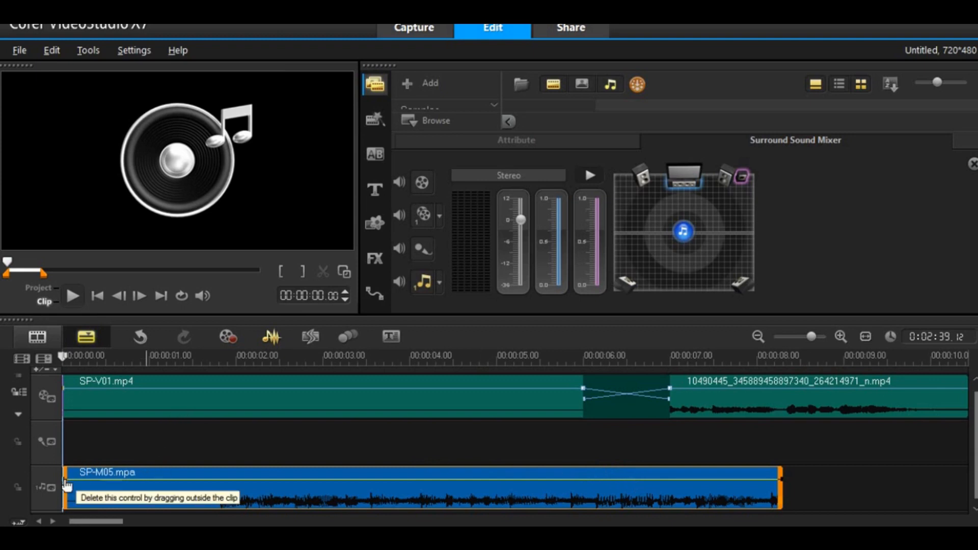
drag(63, 481, 179, 481)
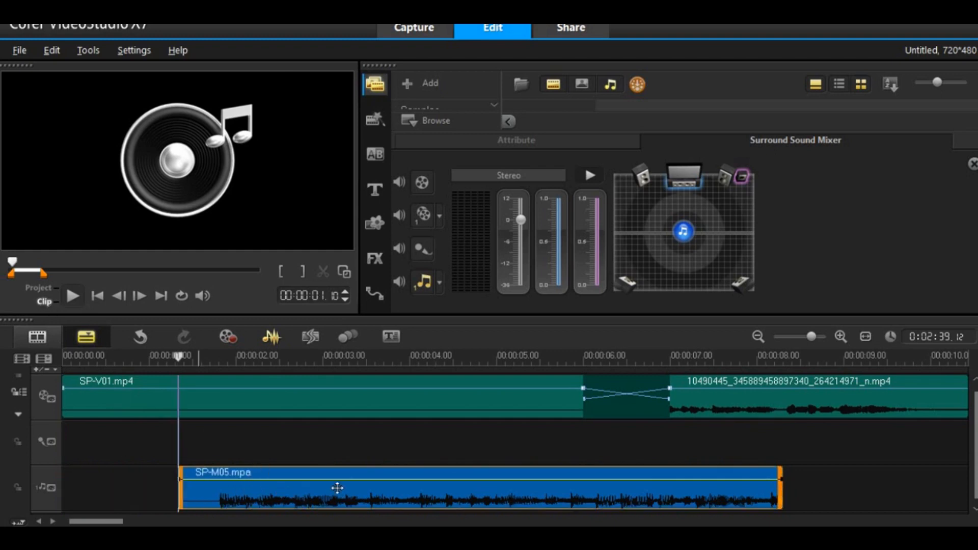
drag(253, 497, 43, 480)
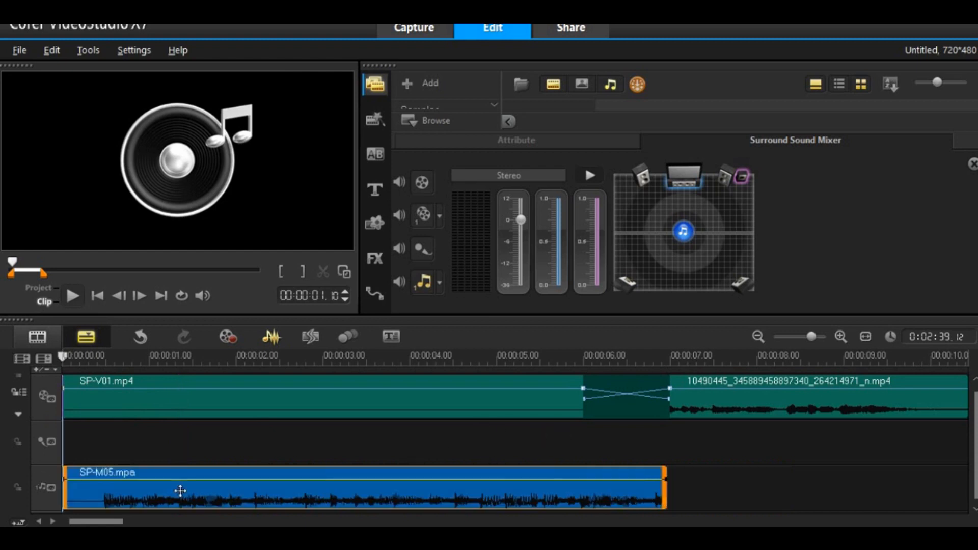
Step: Fade SP-M05.mpa down from a volume point at about 6 seconds to its end, and play the project from about 00:00:04.03
click(580, 478)
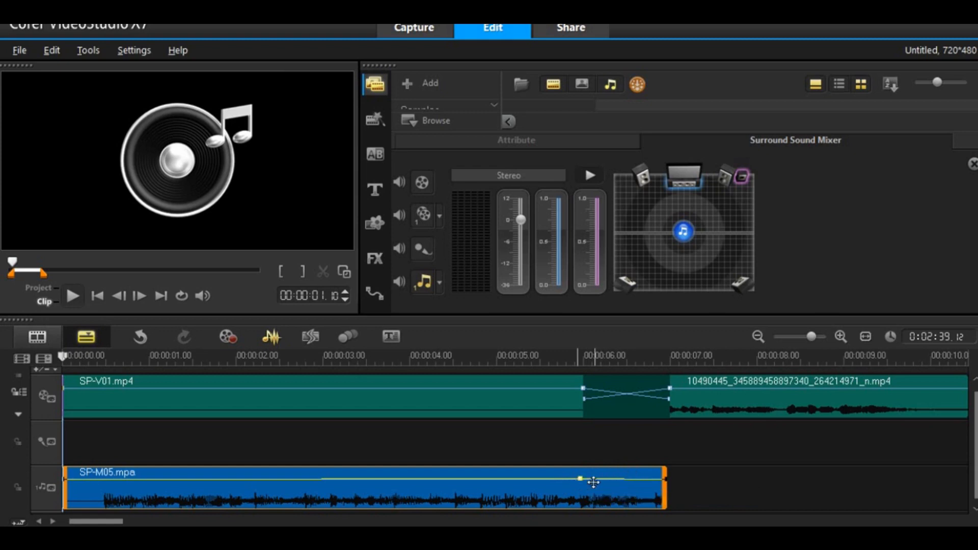
drag(666, 480, 667, 502)
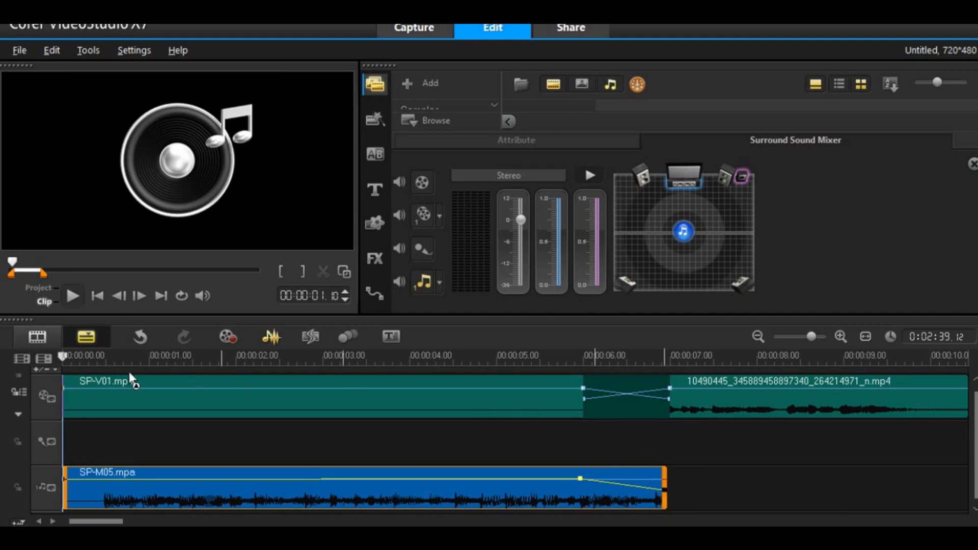
click(419, 355)
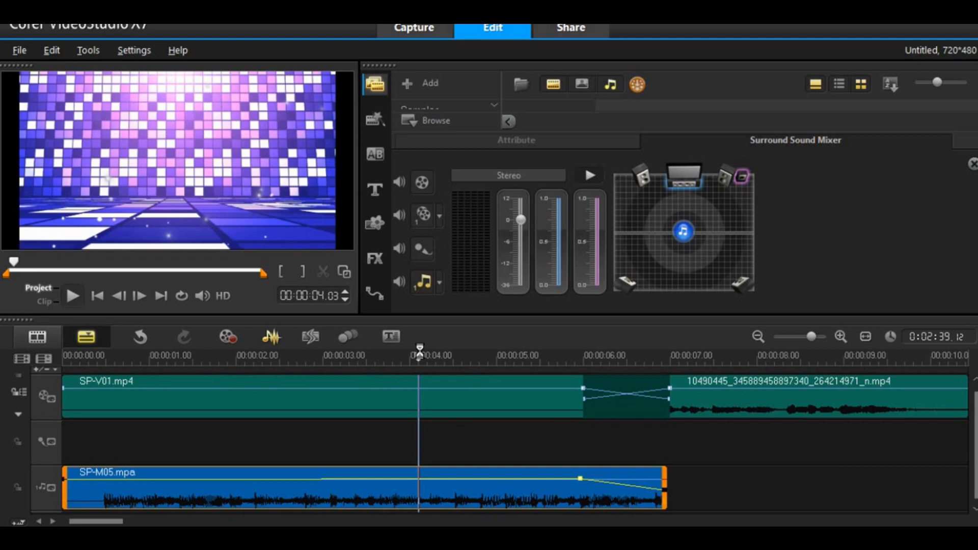
key(space)
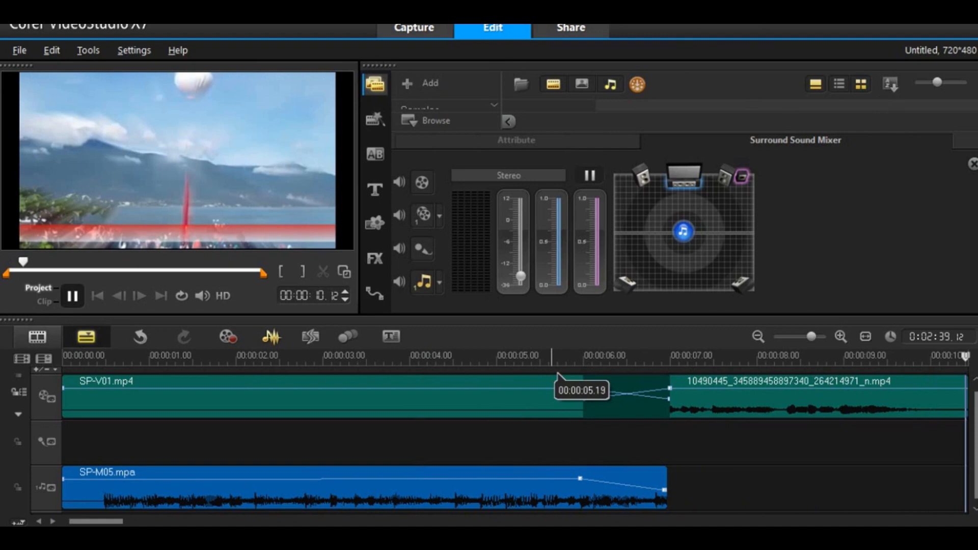
Step: Set up a computer video export using the same settings as the project, with the file name "HUT RI ke 70"
click(571, 29)
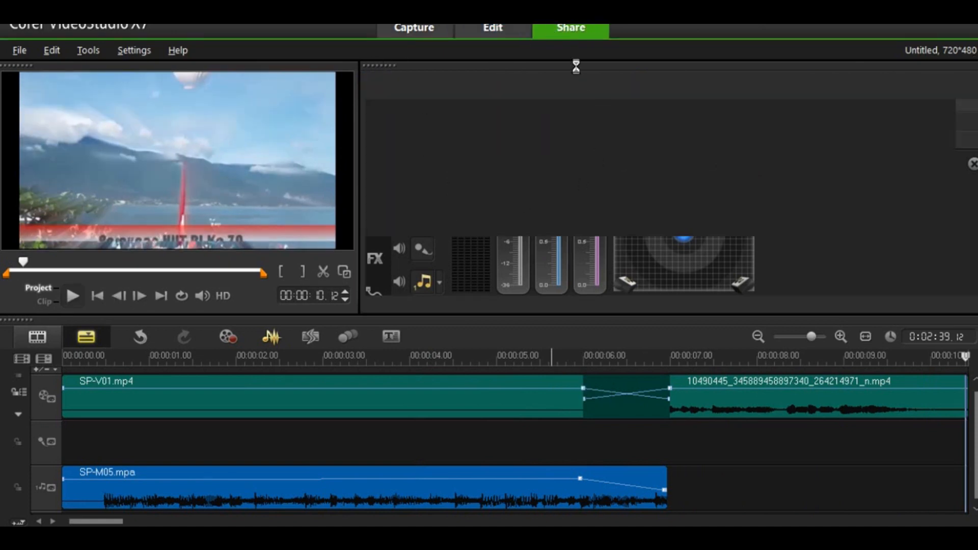
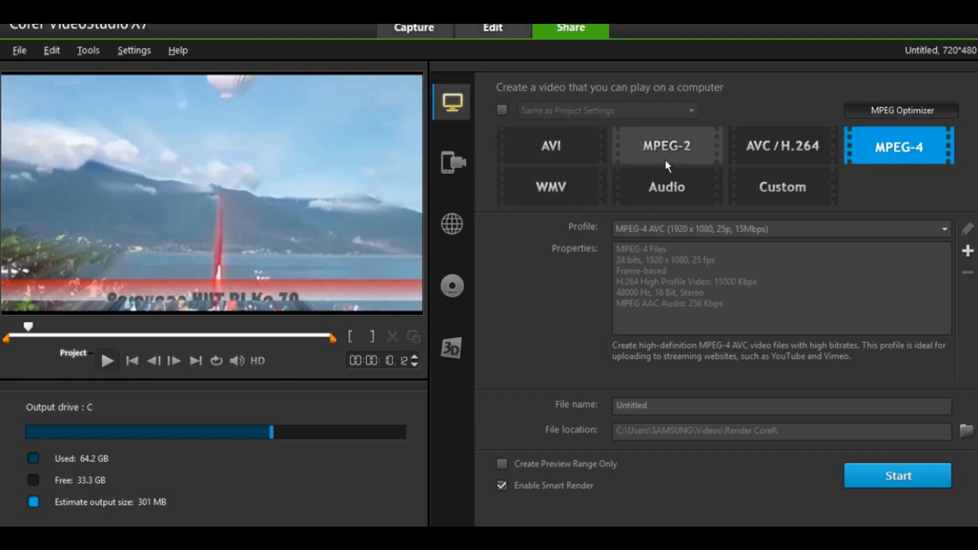
click(500, 112)
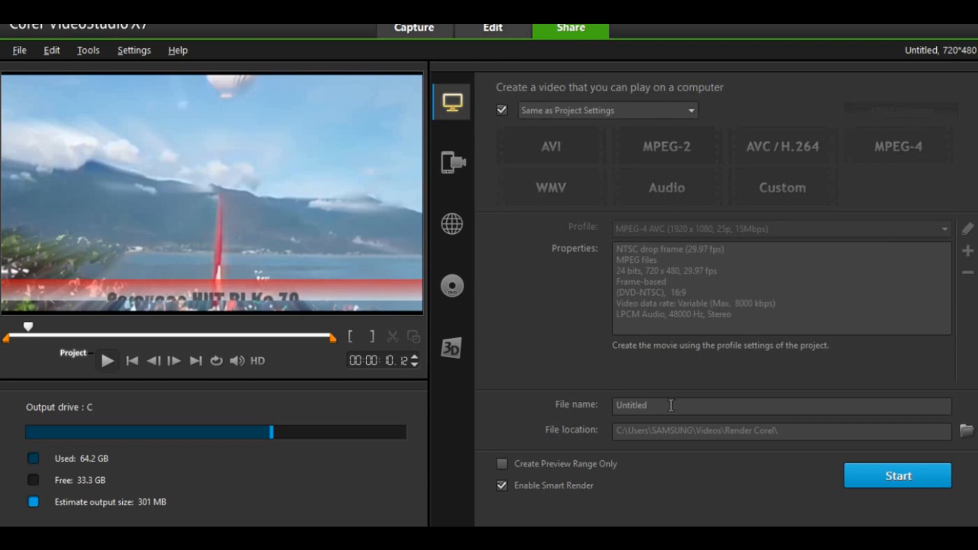
drag(671, 405, 610, 404)
text(HU)
Step: Create a folder named "Render corel" inside the Videos folder for the export location and open it
click(967, 432)
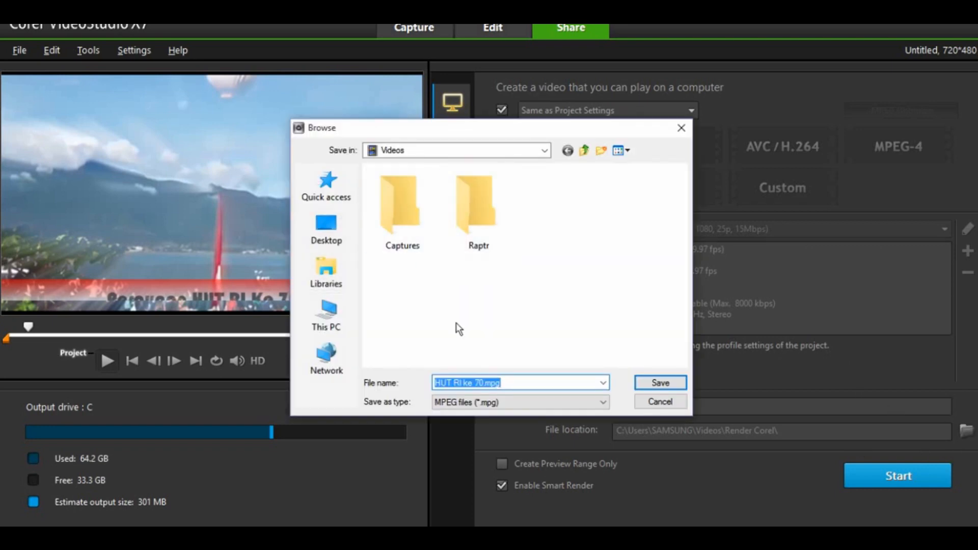
click(558, 211)
click(602, 146)
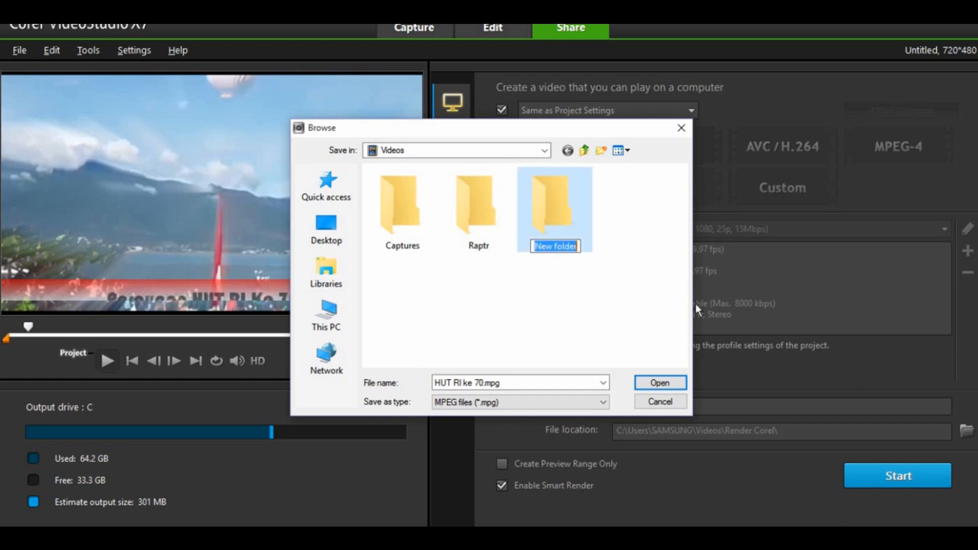
text(Re)
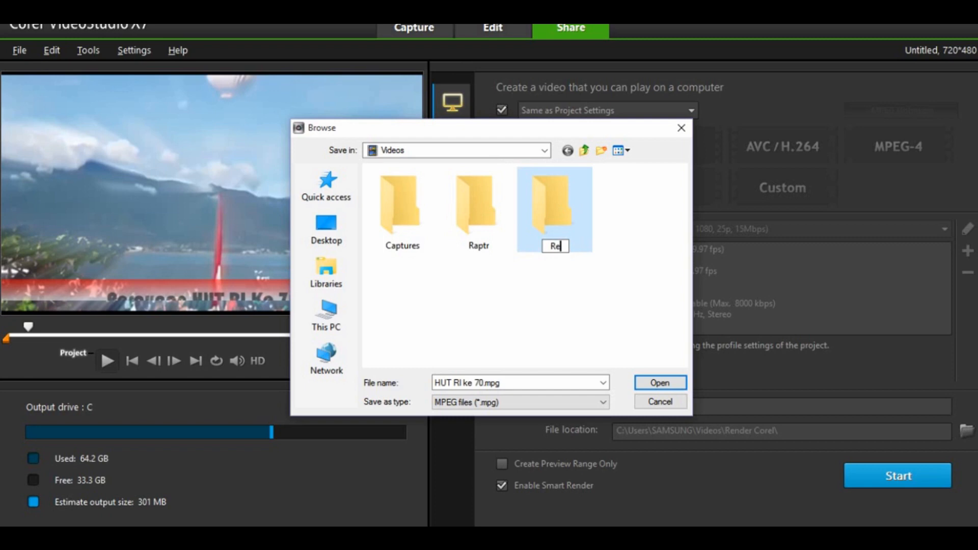
text(nder corel)
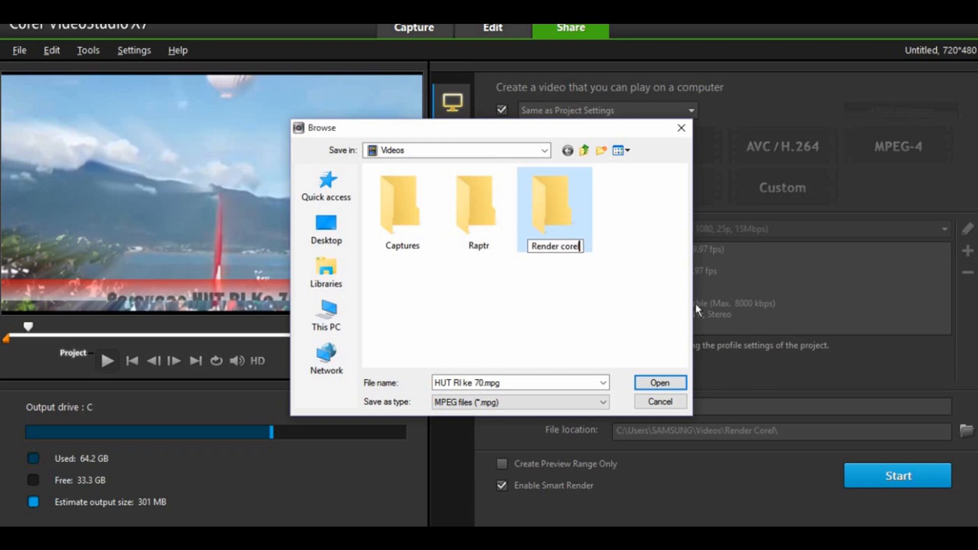
key(Return)
double_click(567, 205)
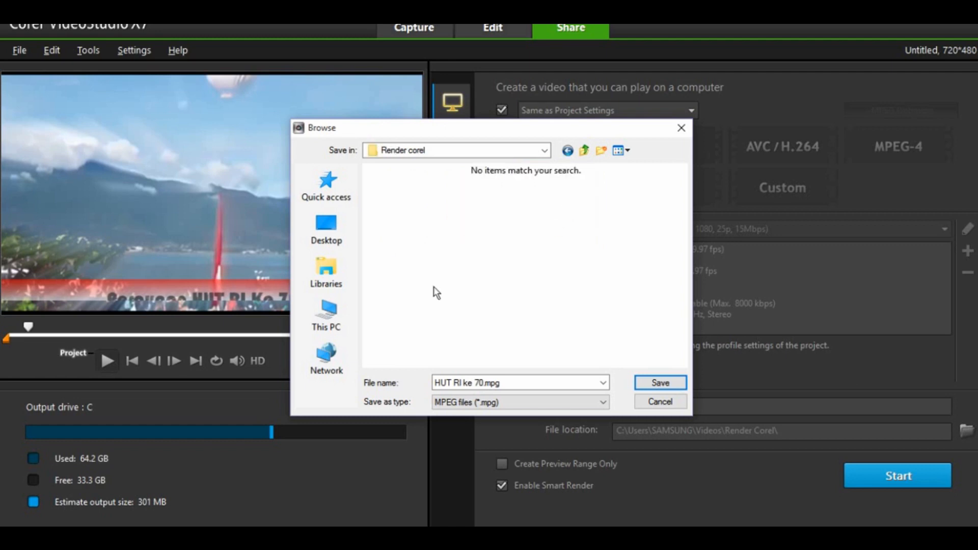
Step: Set the Render corel folder as the file location and render the project to HUT RI ke 70.mpg
click(660, 382)
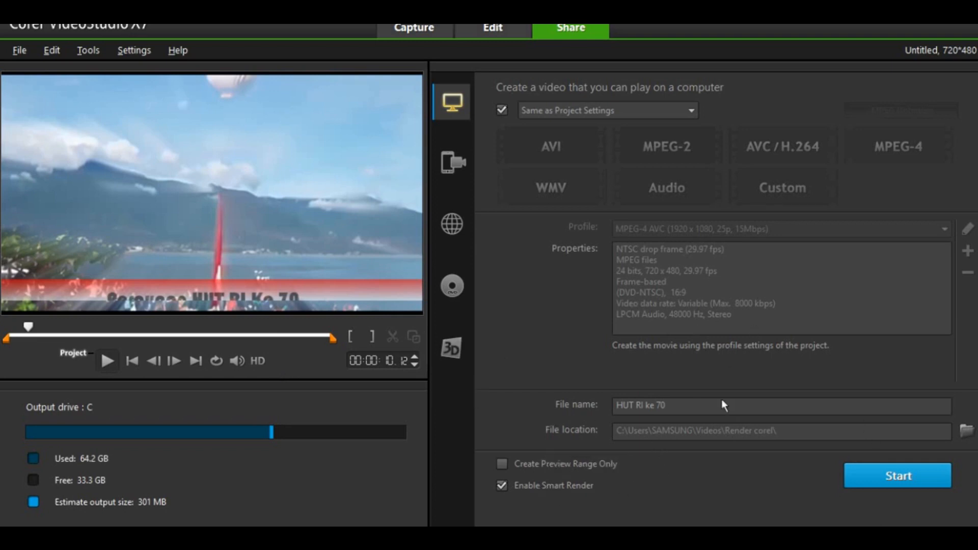
click(909, 478)
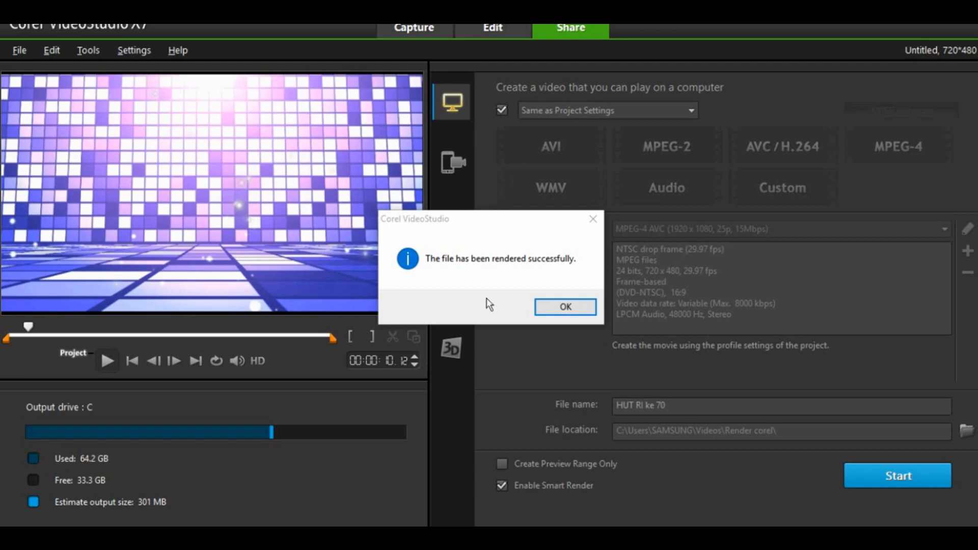
click(564, 307)
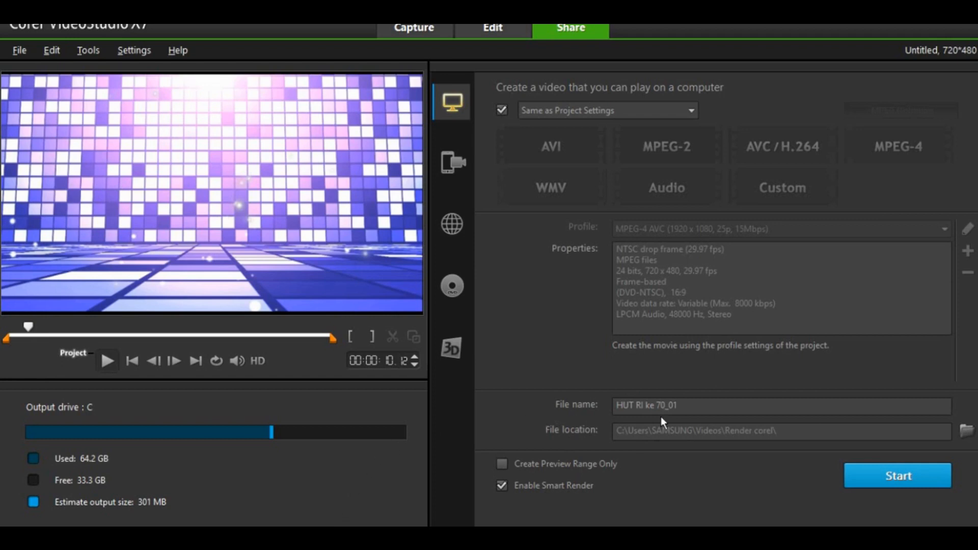
Step: Switch to File Explorer, go to Videos > Render corel and try to open HUT RI ke 70.mpg
key(super+e)
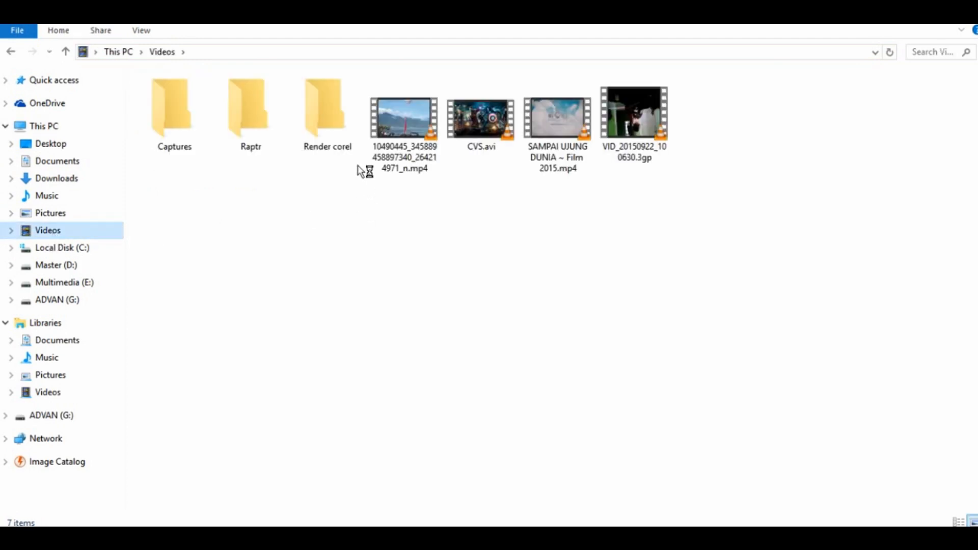
double_click(327, 140)
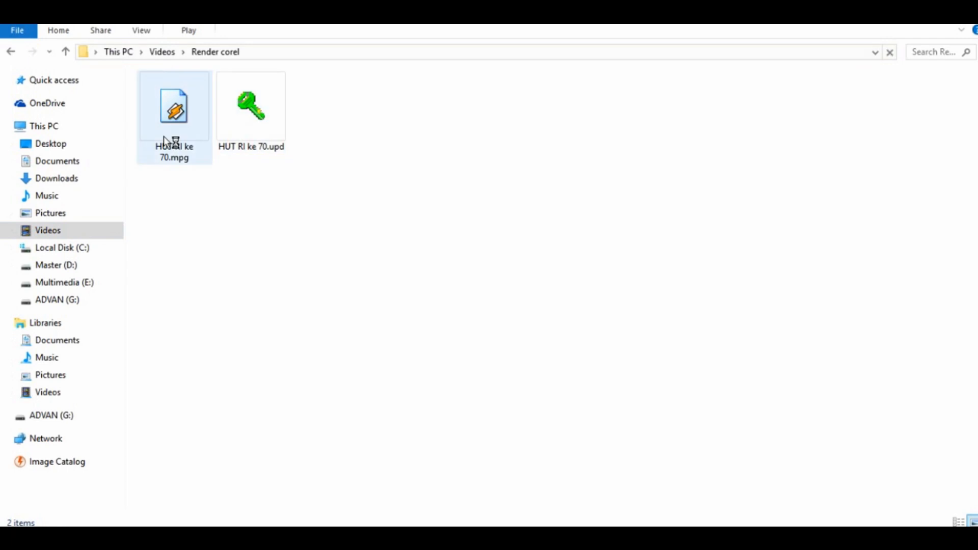
double_click(164, 136)
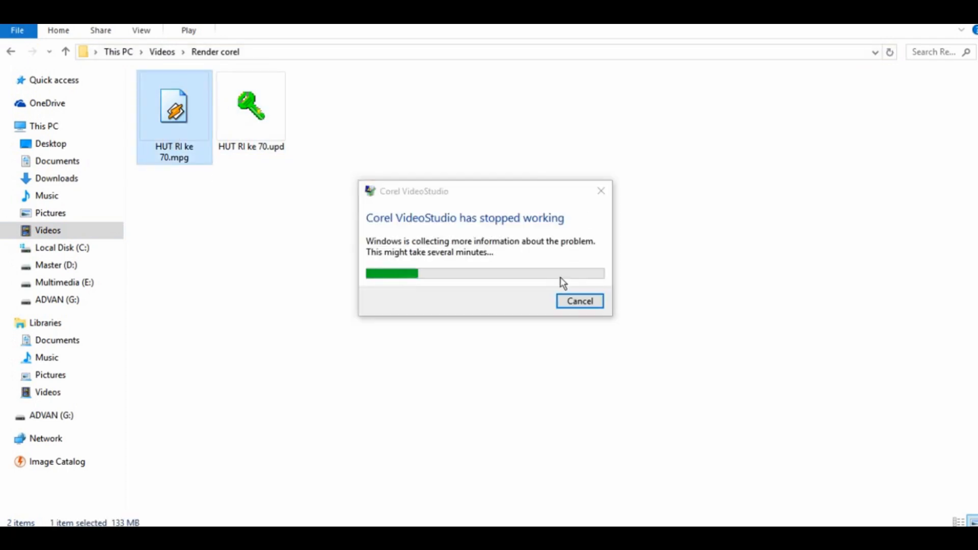
click(576, 301)
click(155, 122)
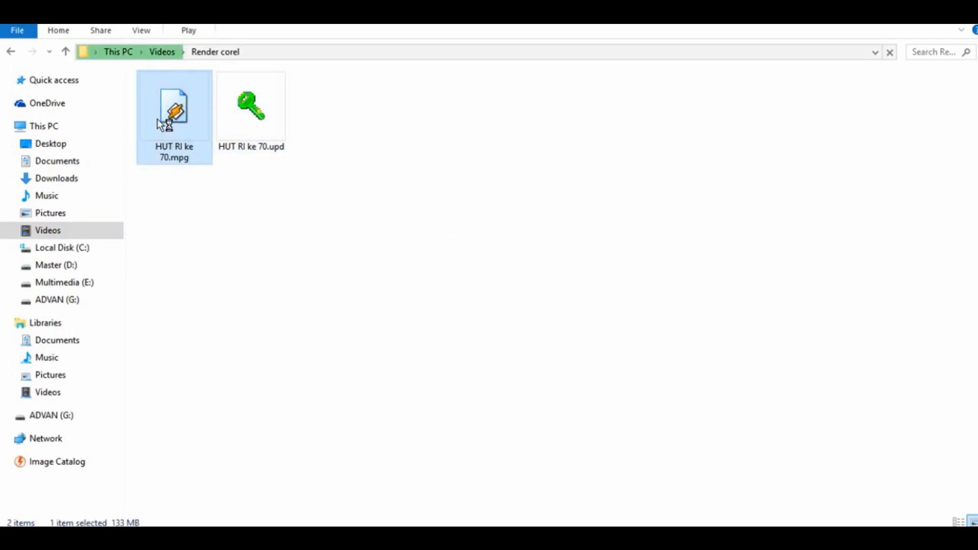
right_click(188, 147)
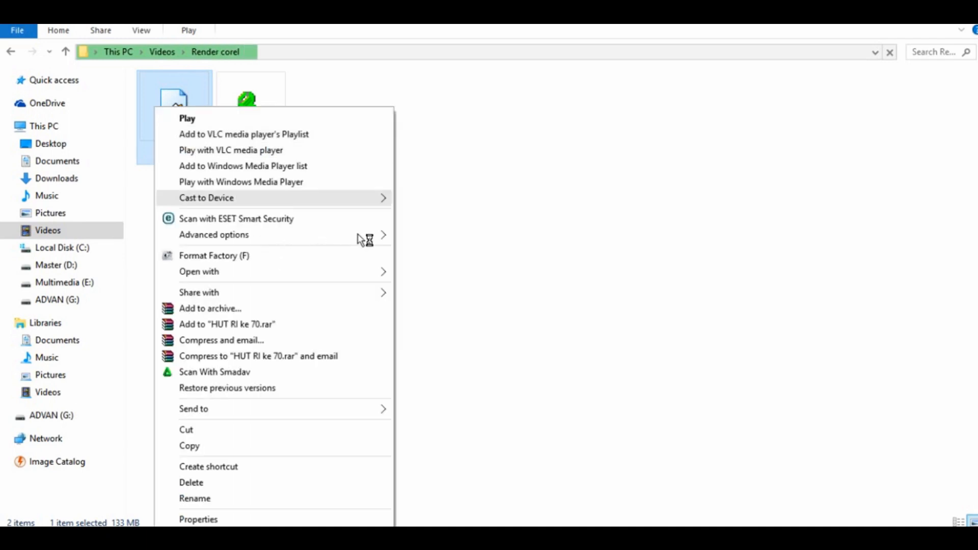
mouse_move(376, 235)
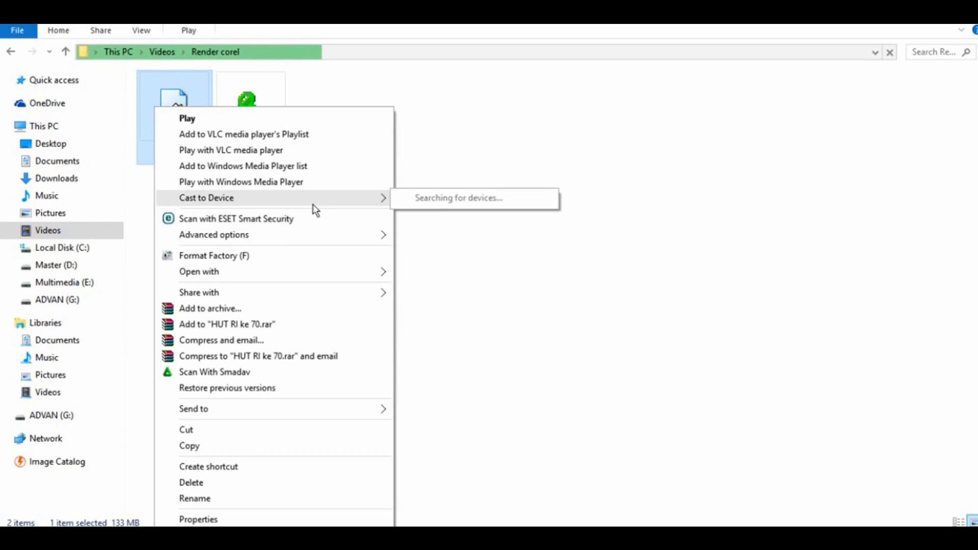
click(511, 345)
Step: Open the rendered HUT RI ke 70.mpg with VLC media player and play it from the beginning
double_click(174, 127)
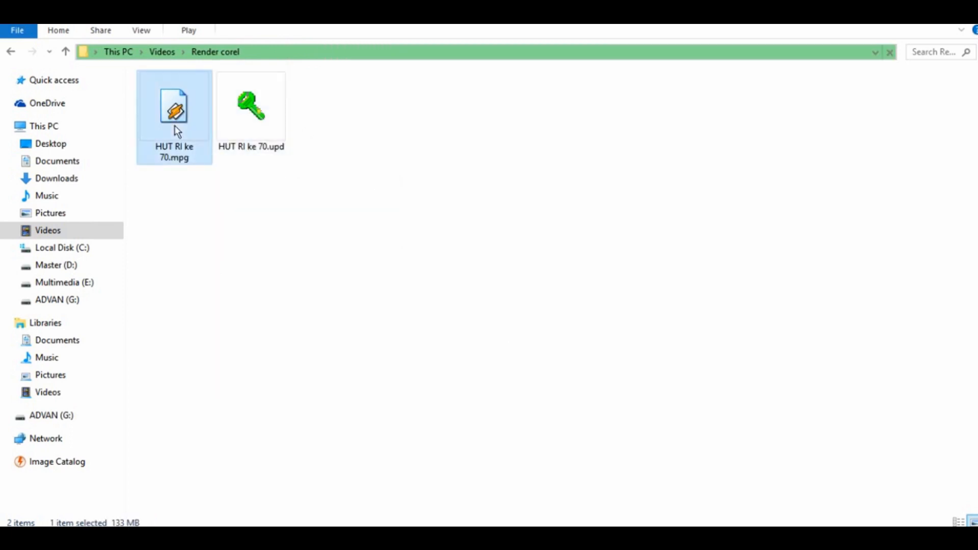
right_click(174, 126)
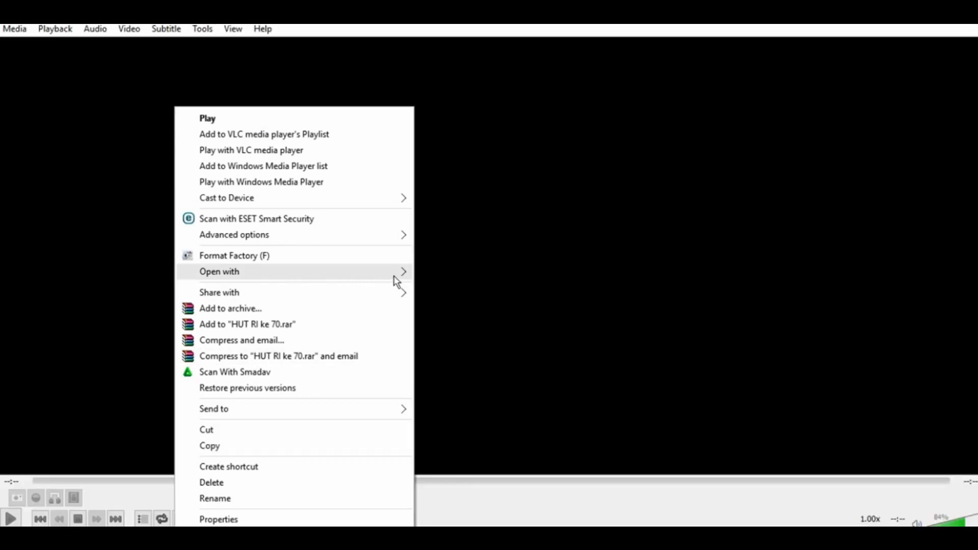
mouse_move(398, 279)
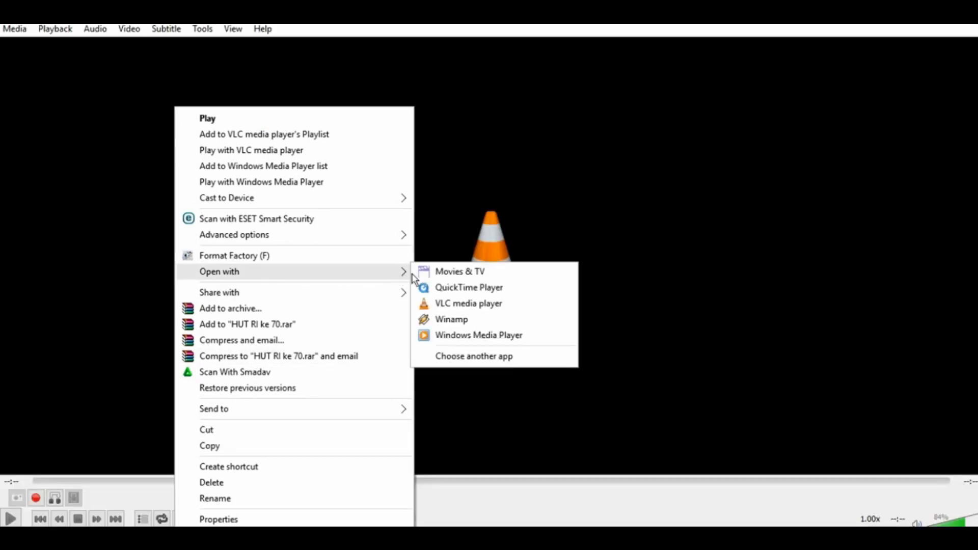
click(477, 305)
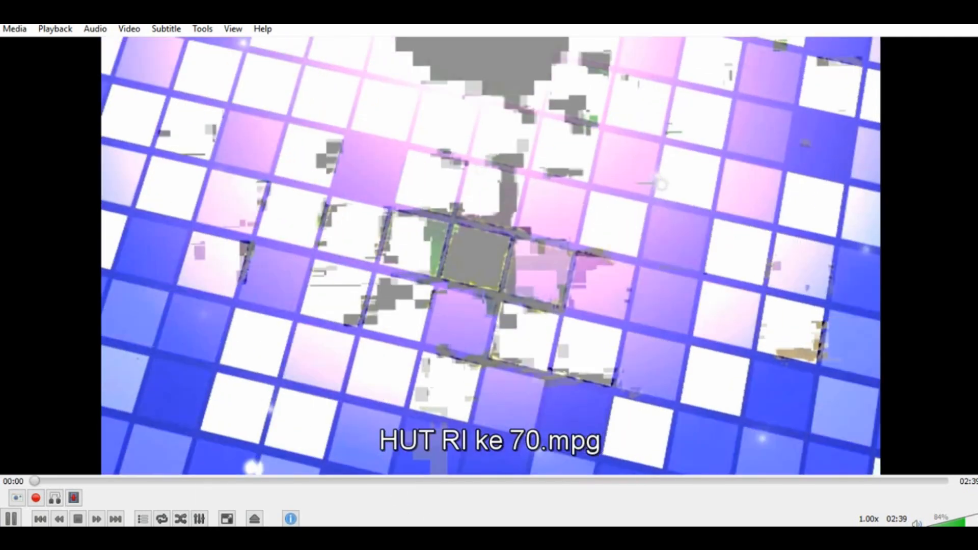
Step: Skip to about 02:35 in the video and play the ending title, pausing at about 02:38
mouse_move(518, 412)
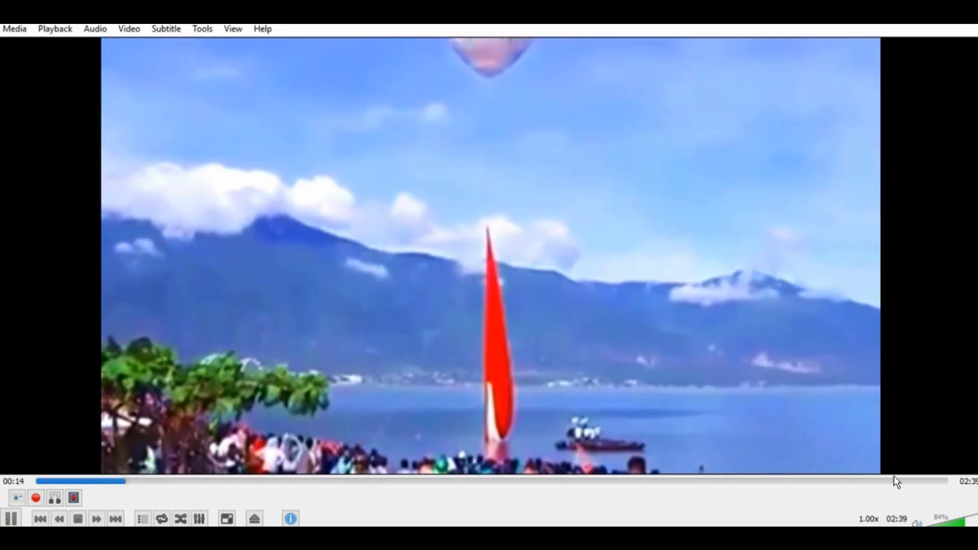
click(918, 480)
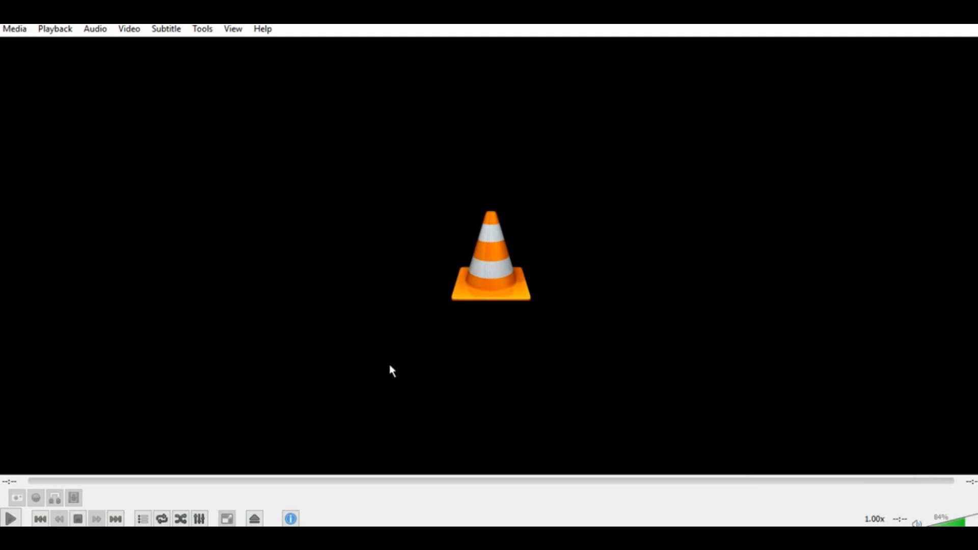
key(space)
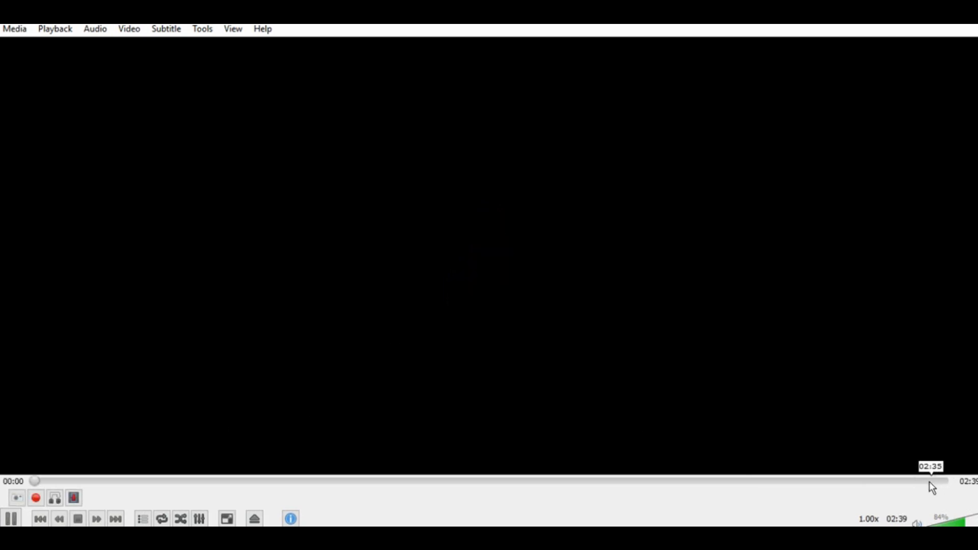
click(928, 482)
key(space)
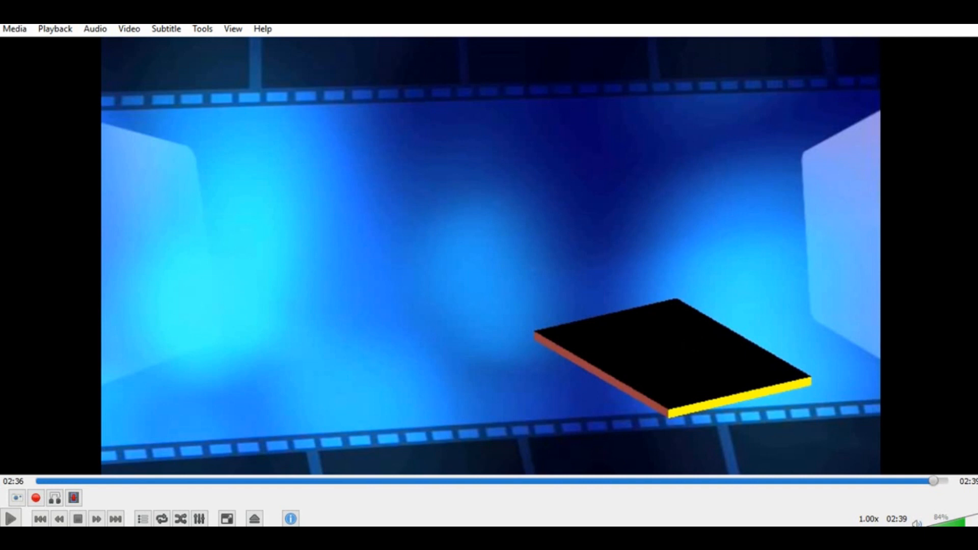
key(space)
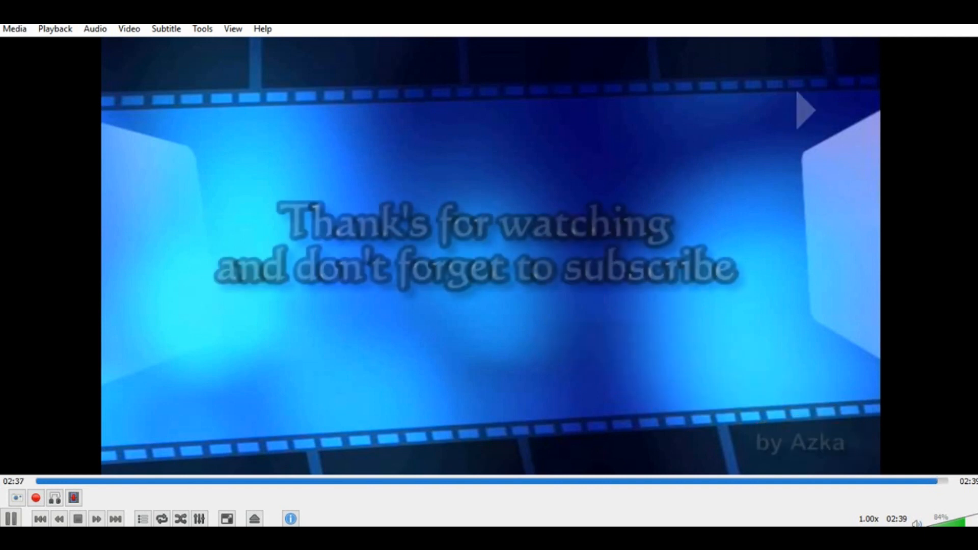
key(space)
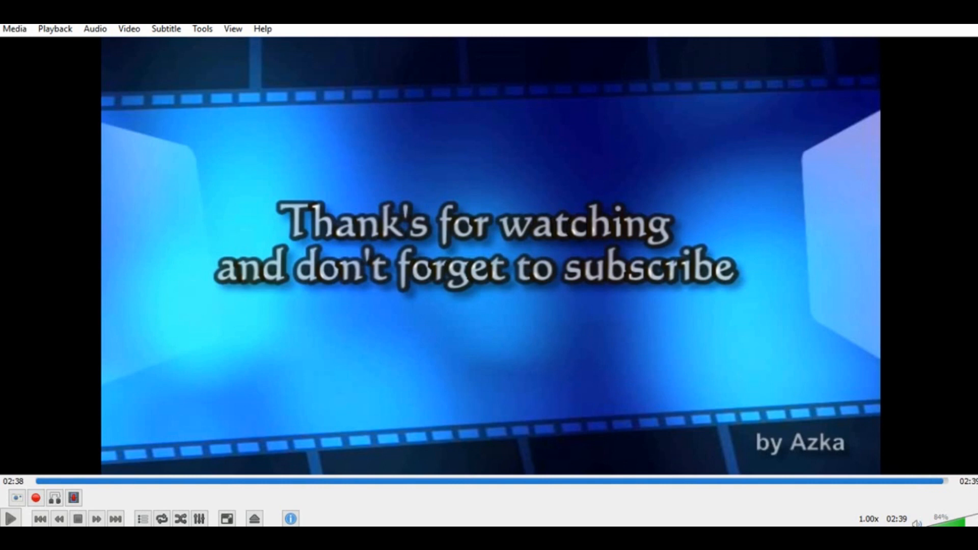